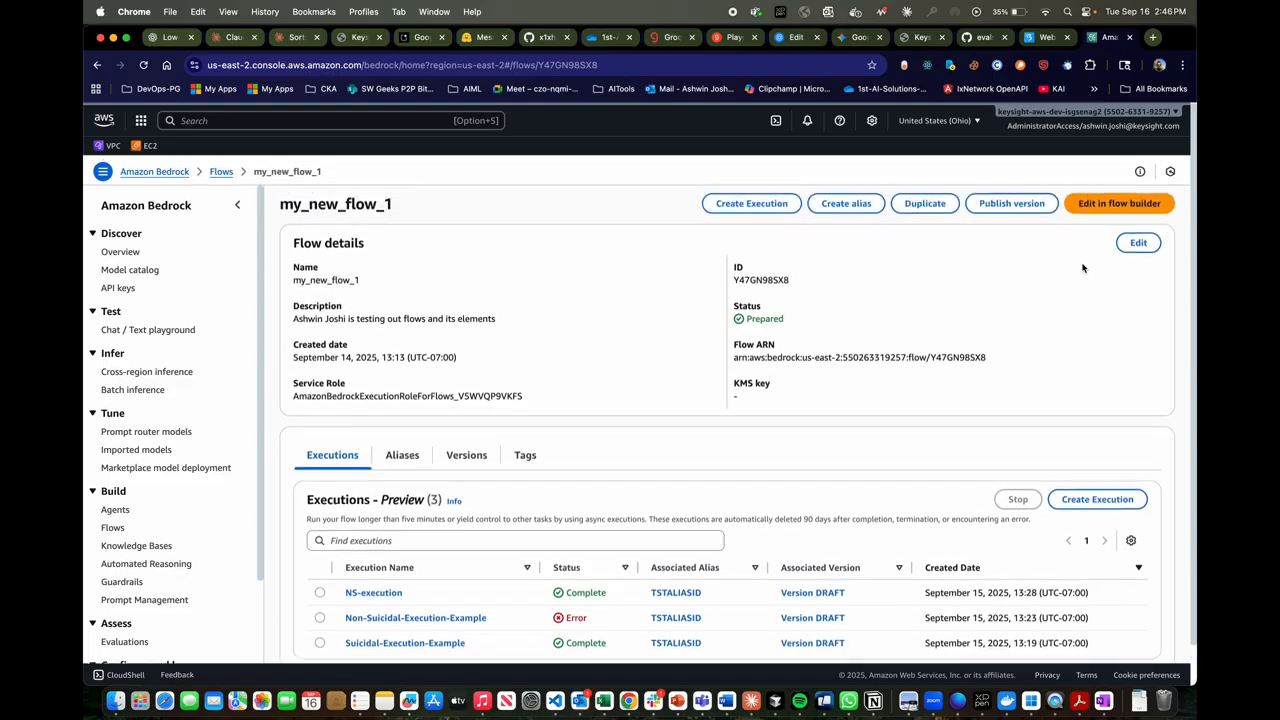
- Open my_new_flow_1 in the flow builder and review the available logic, orchestration, code, data and output node types
click(1123, 203)
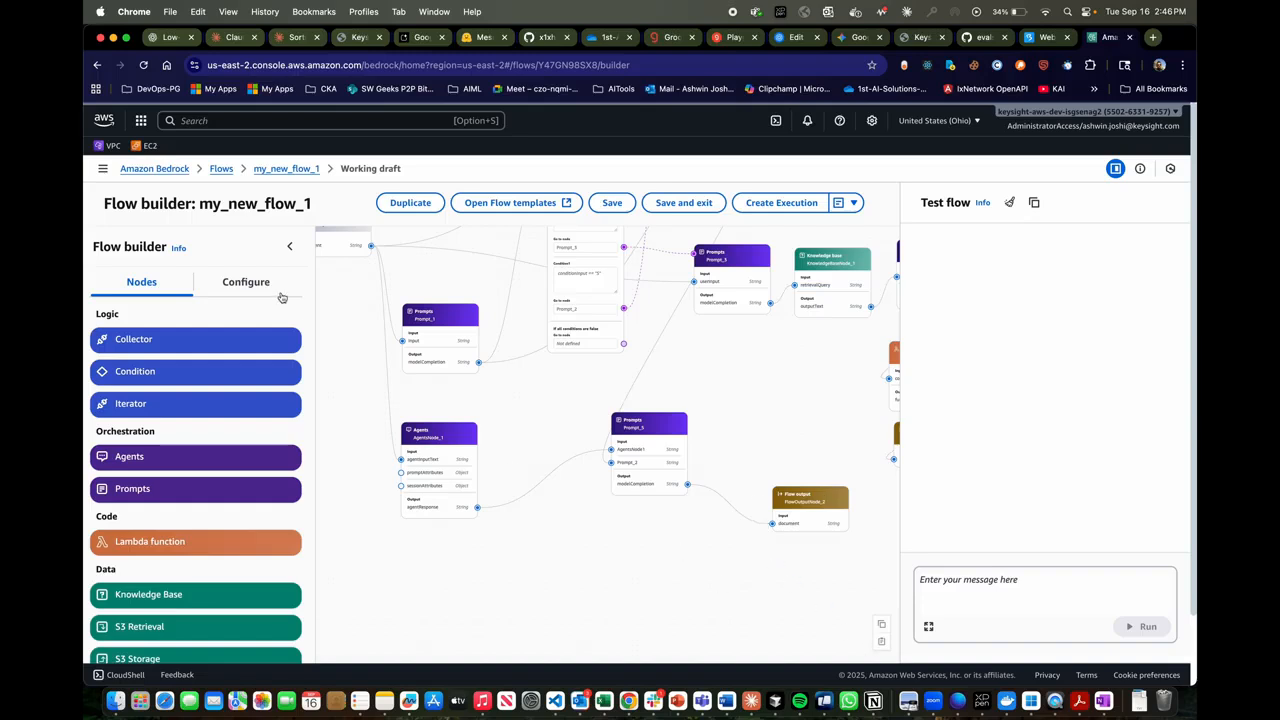
scroll(240, 429, down, 1)
scroll(240, 429, down, 1)
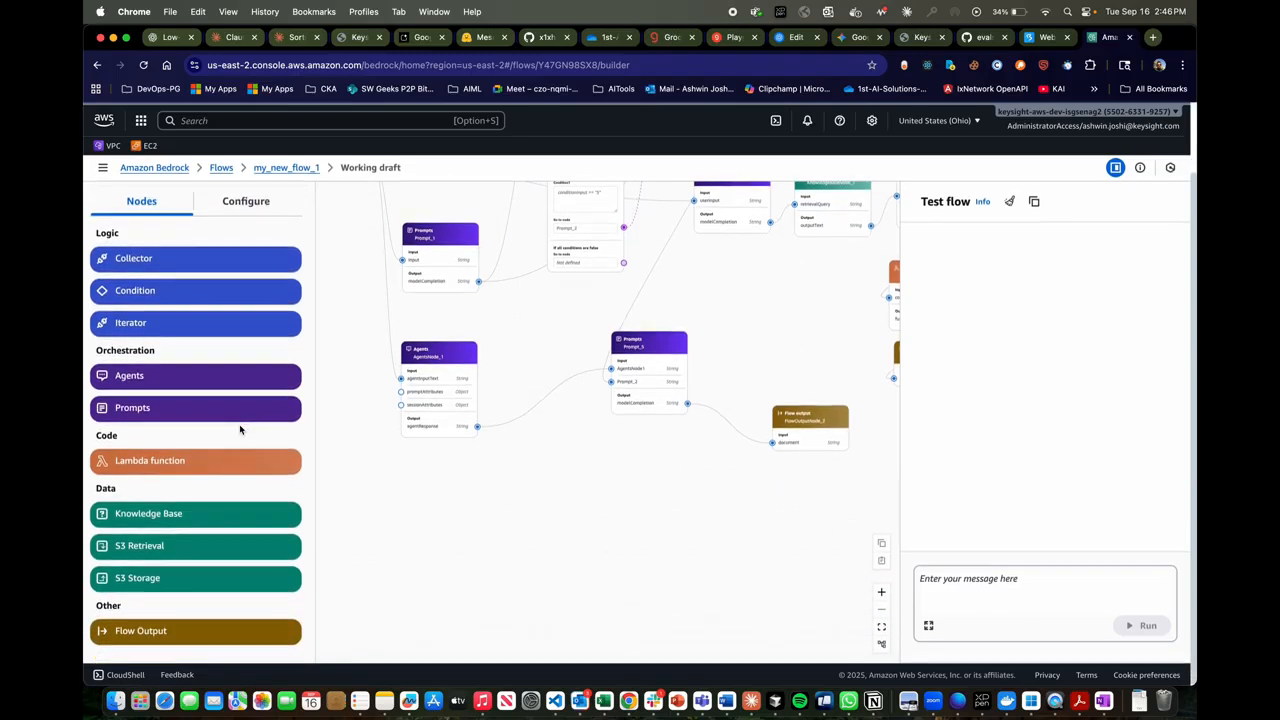
scroll(190, 258, down, 1)
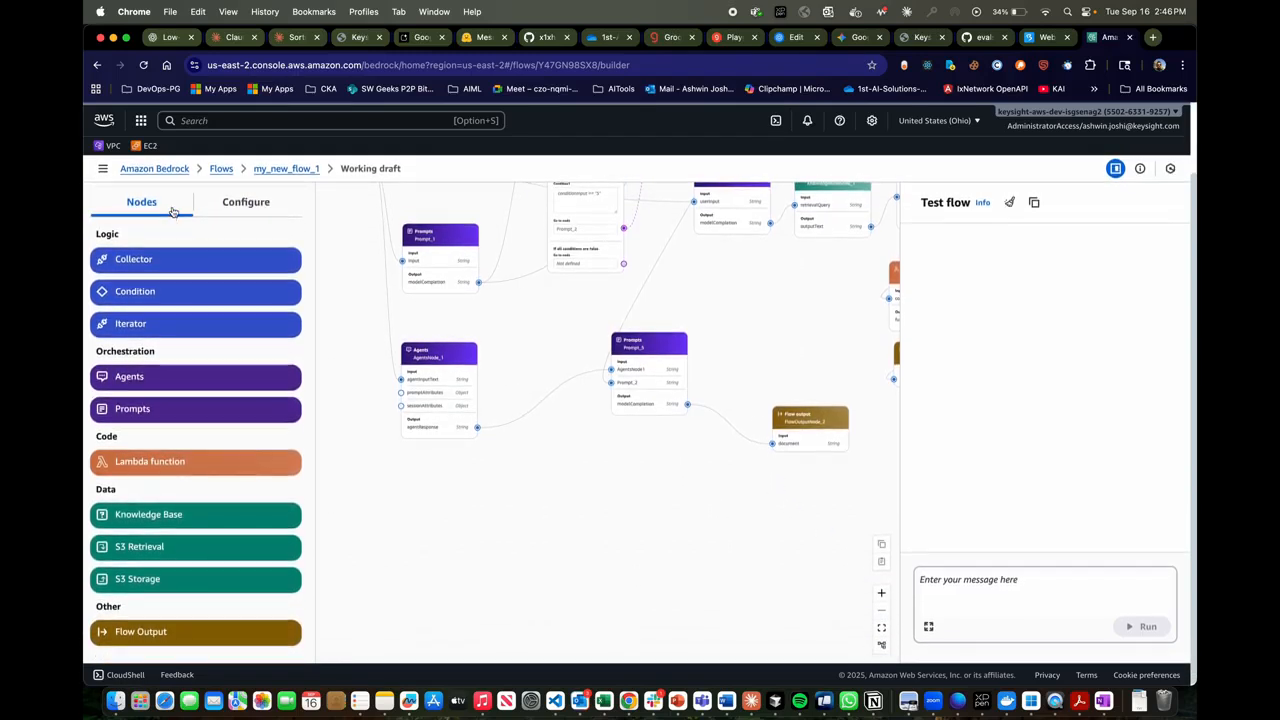
scroll(163, 268, up, 1)
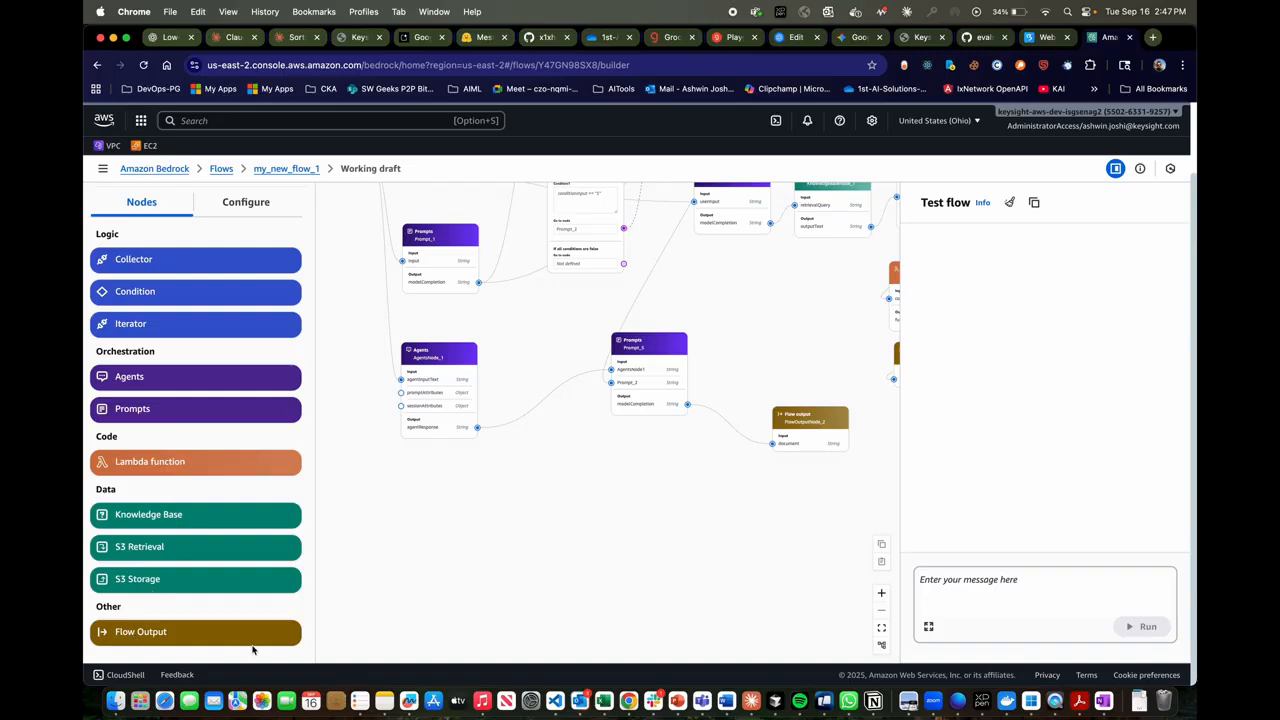
scroll(137, 443, up, 1)
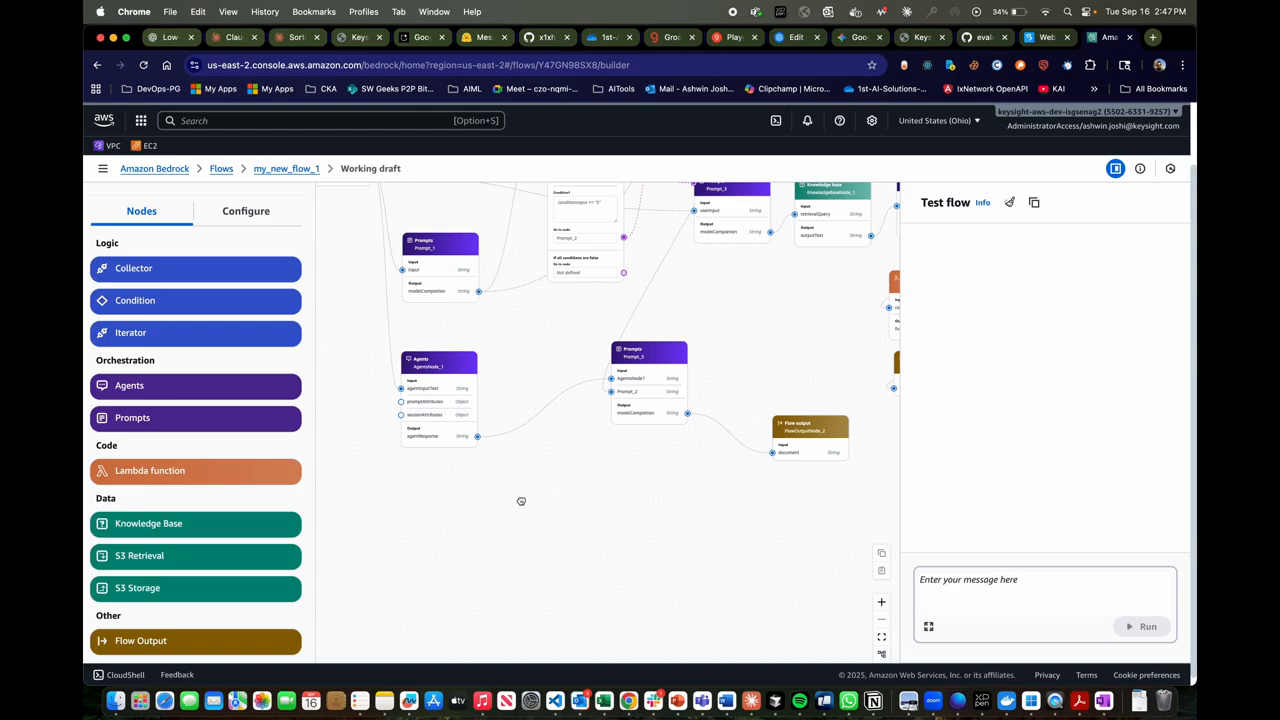
- Examine the beginning of the flow at closer zoom, from the Flow input node to Prompt_1 and AgentsNode_1
drag(521, 501, 550, 709)
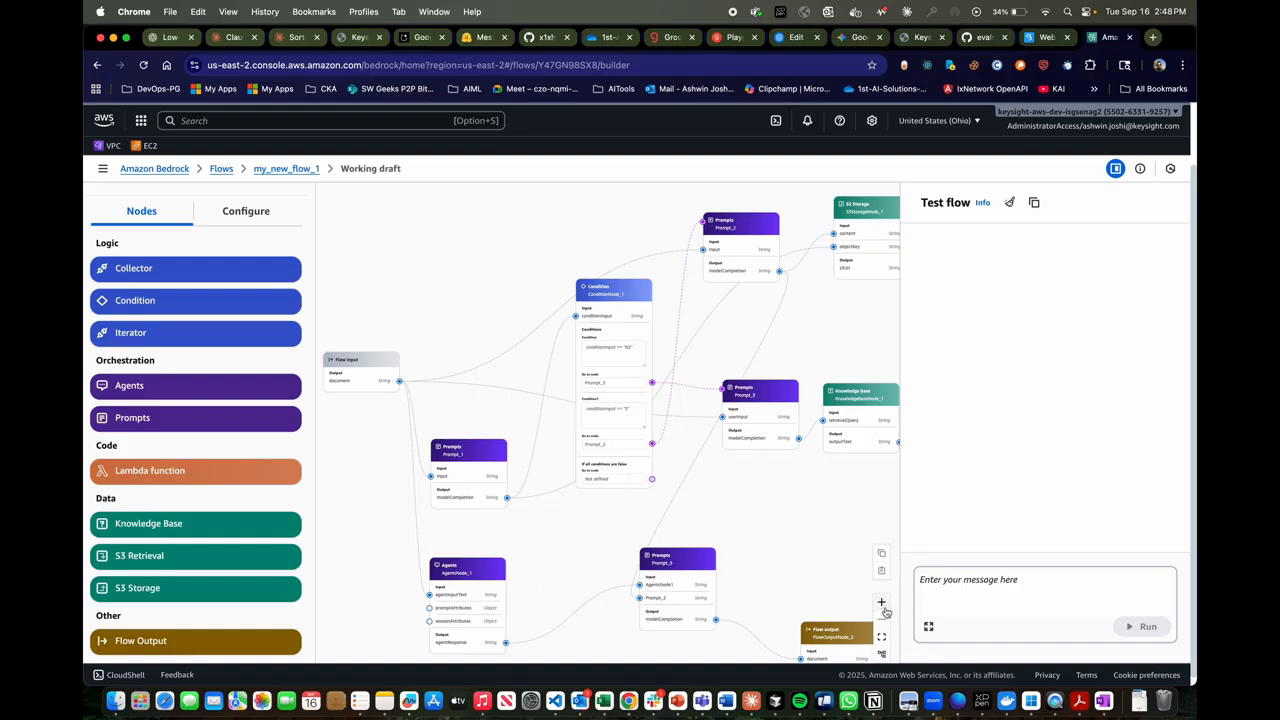
click(881, 602)
click(881, 602)
scroll(771, 529, left, 3)
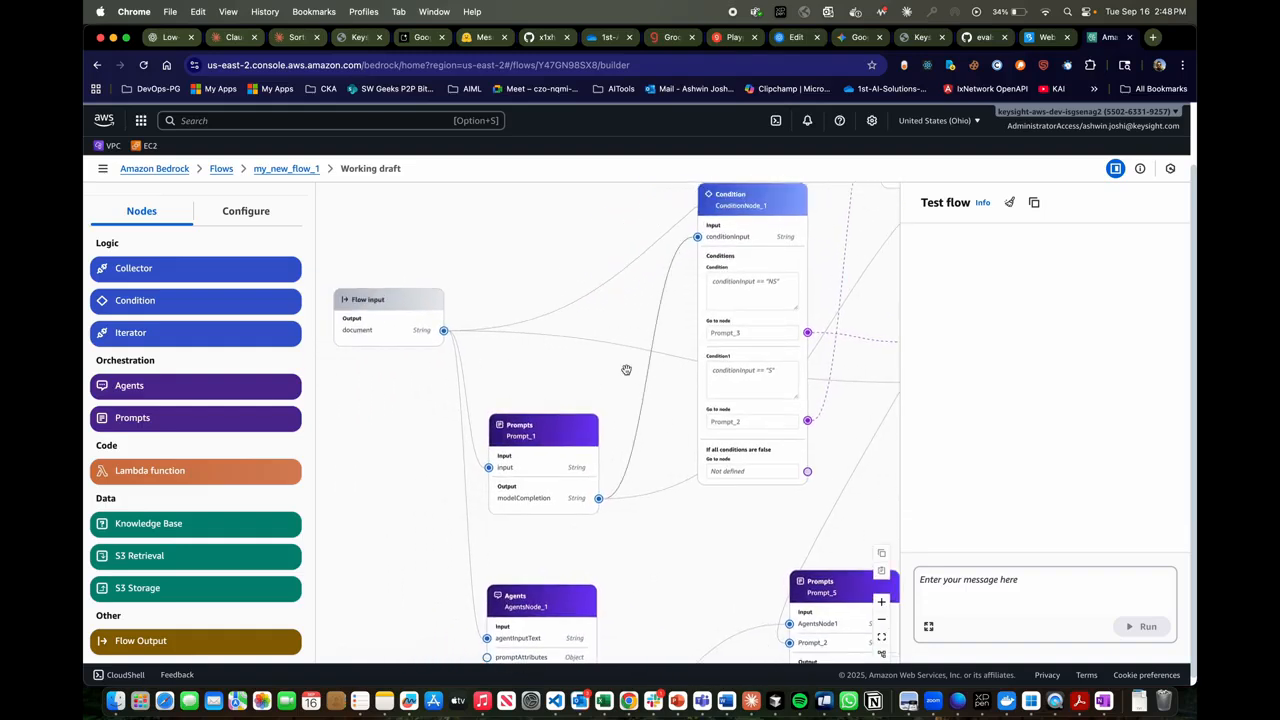
scroll(583, 346, down, 3)
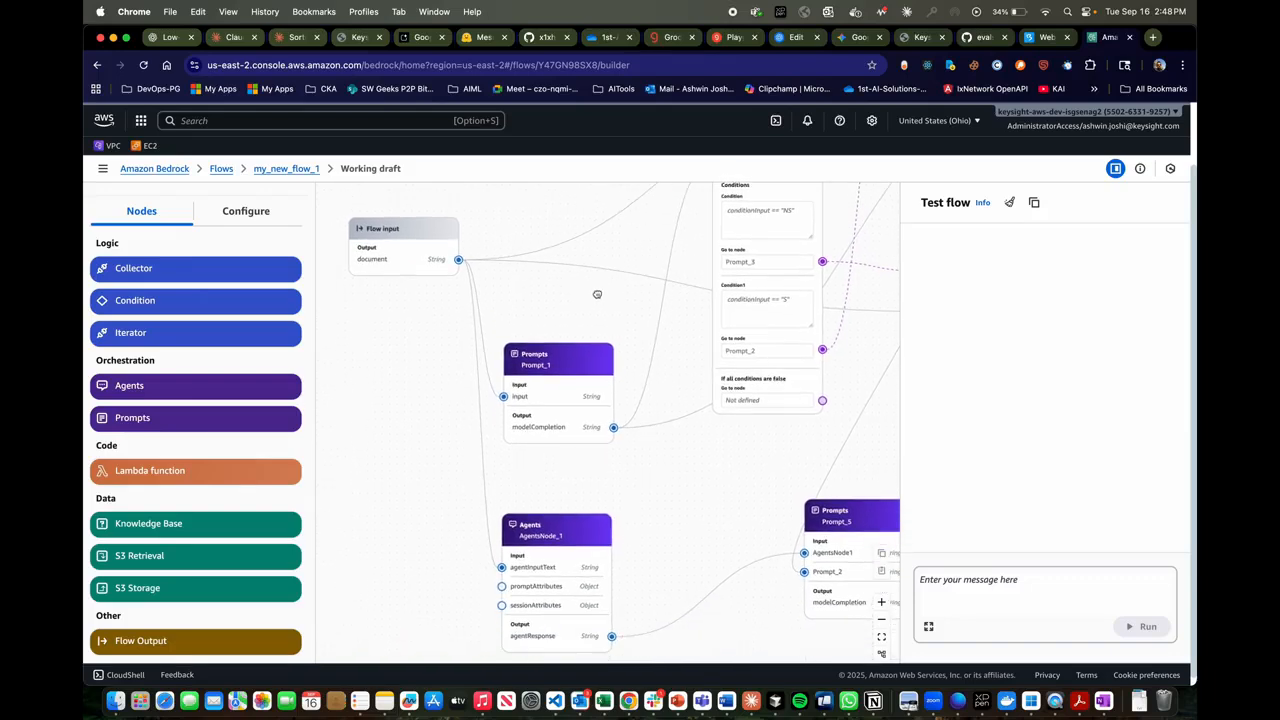
drag(597, 294, 592, 278)
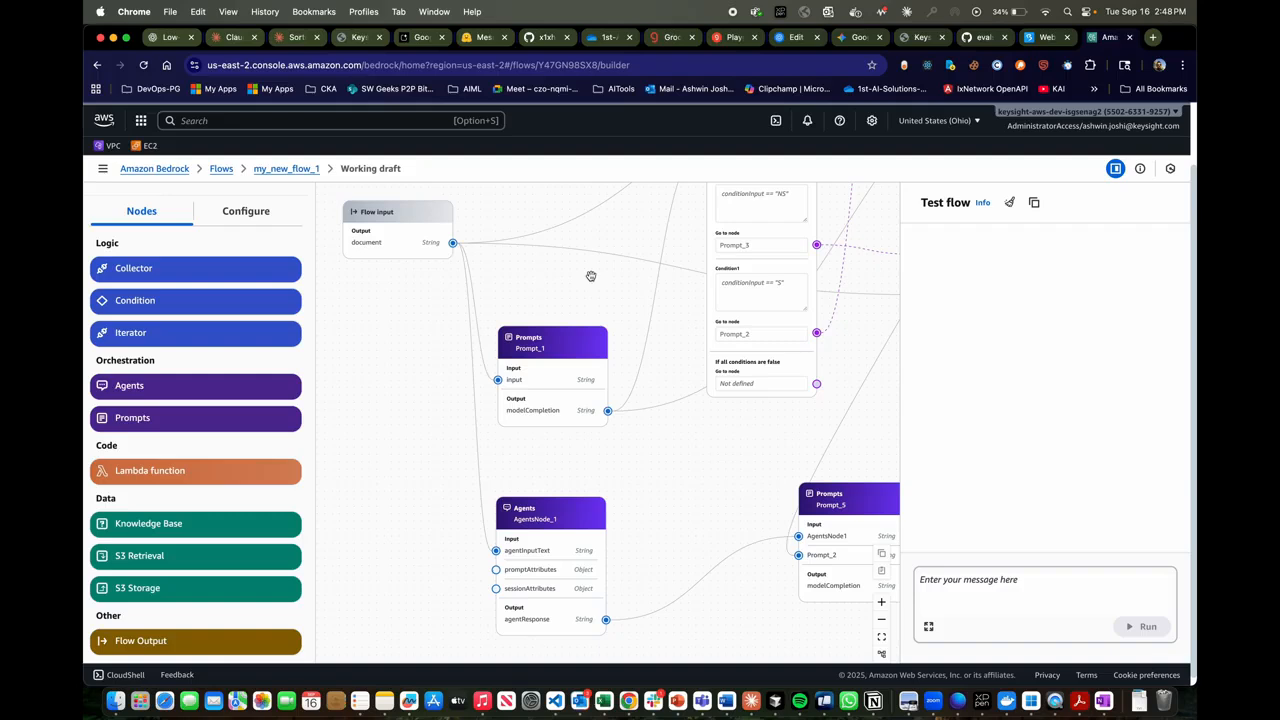
mouse_move(591, 276)
mouse_down()
mouse_move(569, 306)
mouse_move(576, 284)
mouse_up()
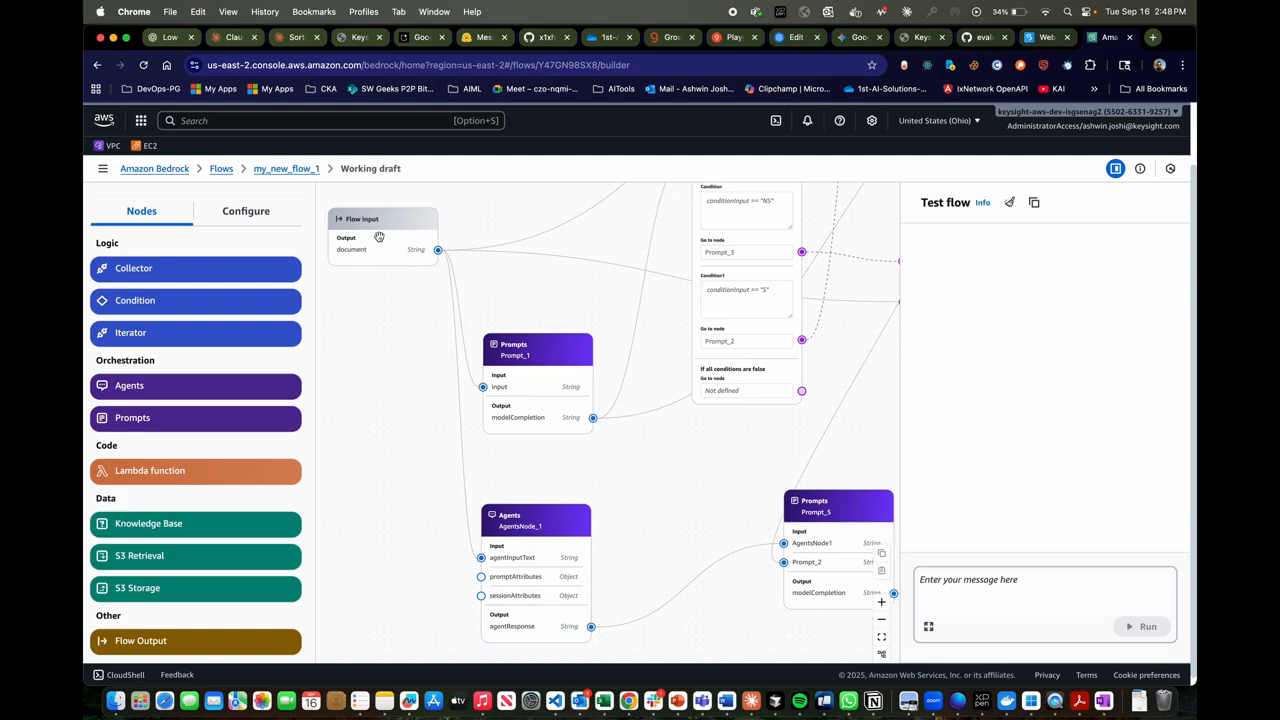
drag(413, 343, 391, 329)
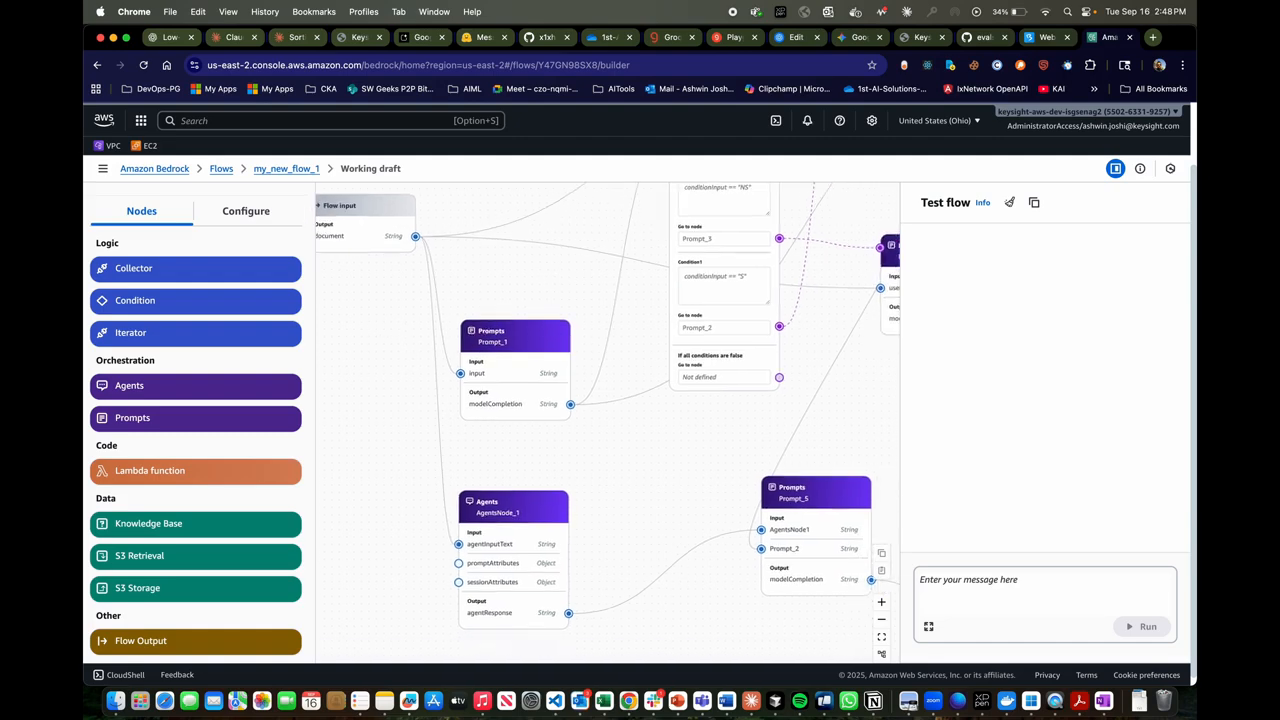
- Open the Prompt_1 node's configuration and read through its model, guardrail and full prompt message
click(528, 342)
scroll(243, 469, down, 5)
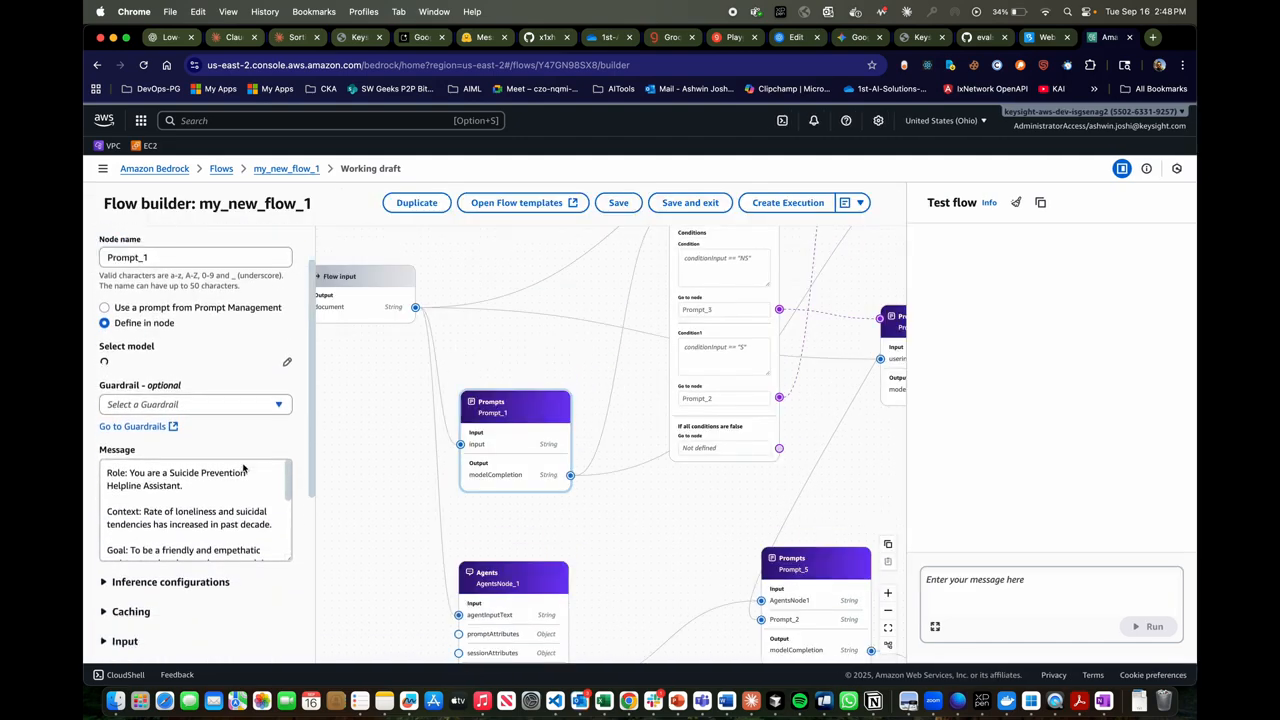
scroll(181, 416, up, 3)
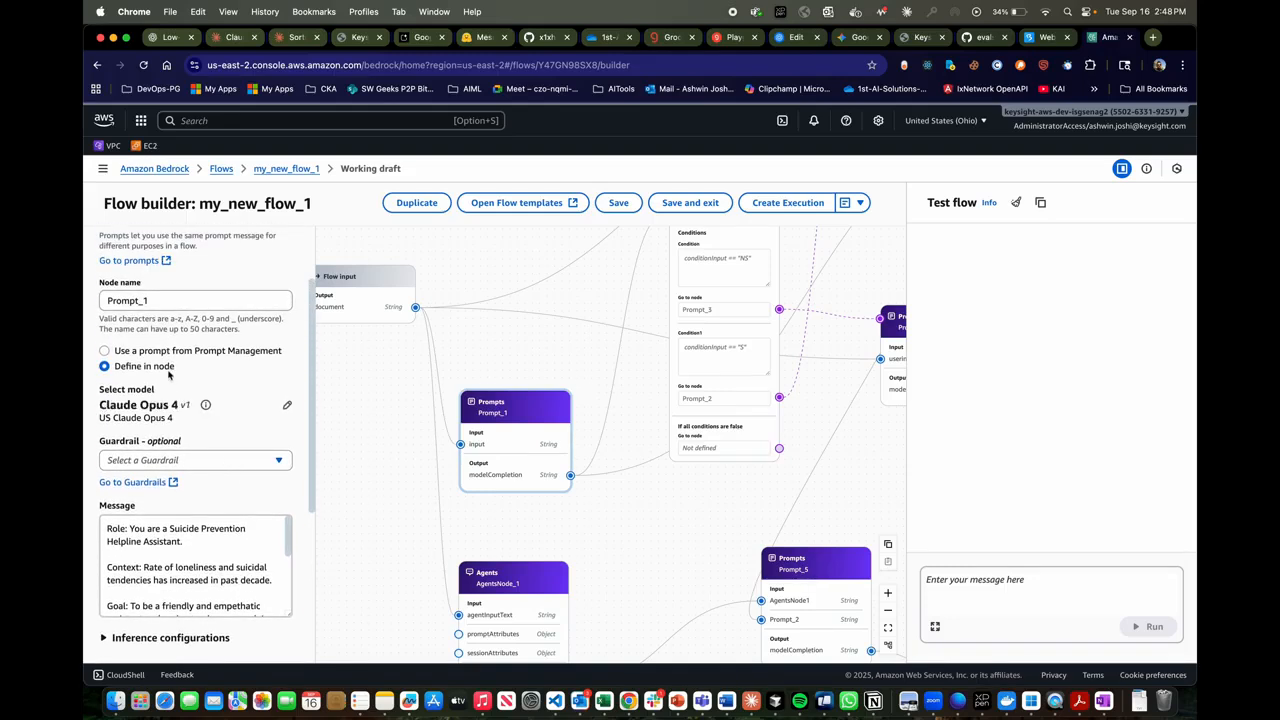
scroll(255, 479, down, 1)
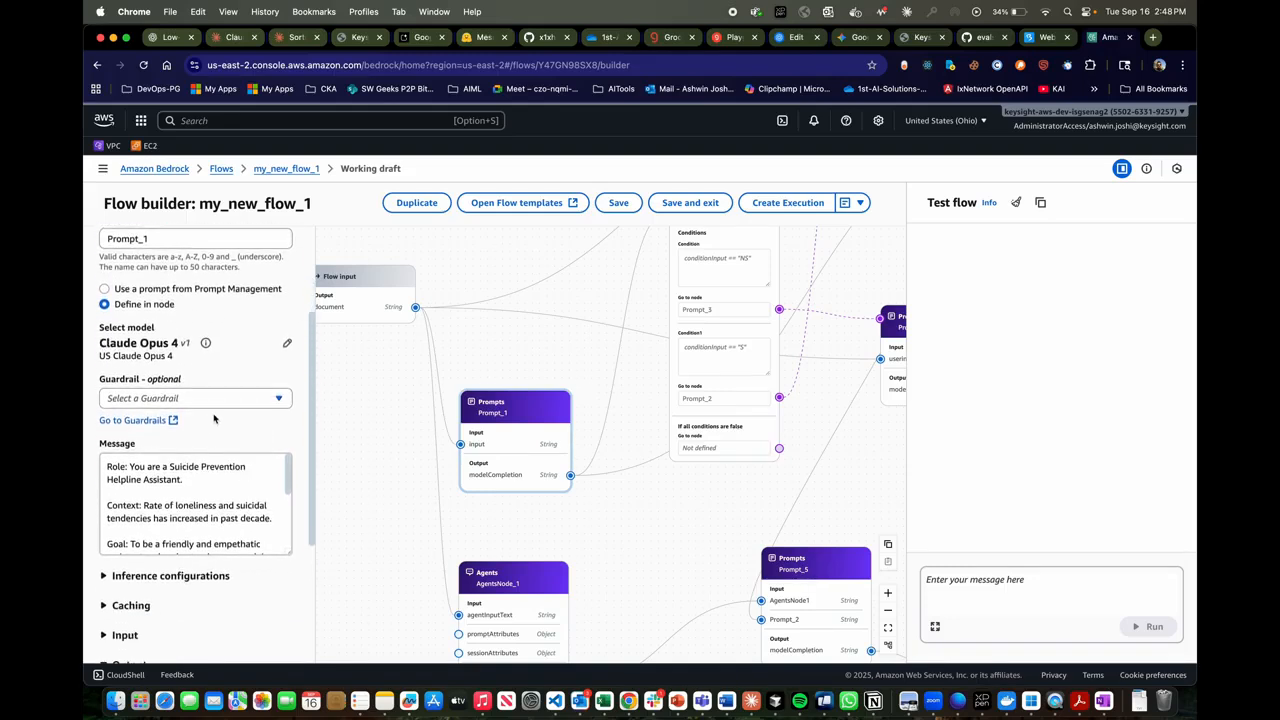
scroll(245, 480, down, 2)
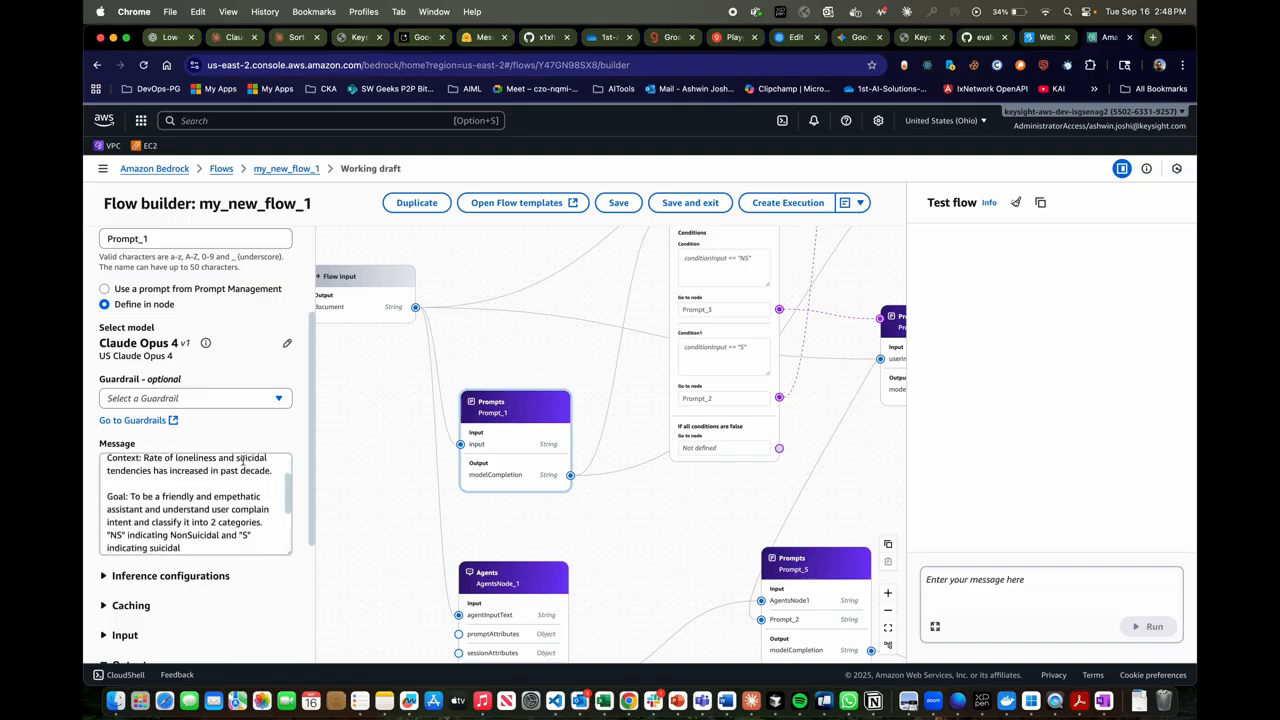
scroll(245, 480, up, 2)
scroll(272, 415, down, 1)
scroll(272, 415, down, 2)
scroll(262, 420, up, 1)
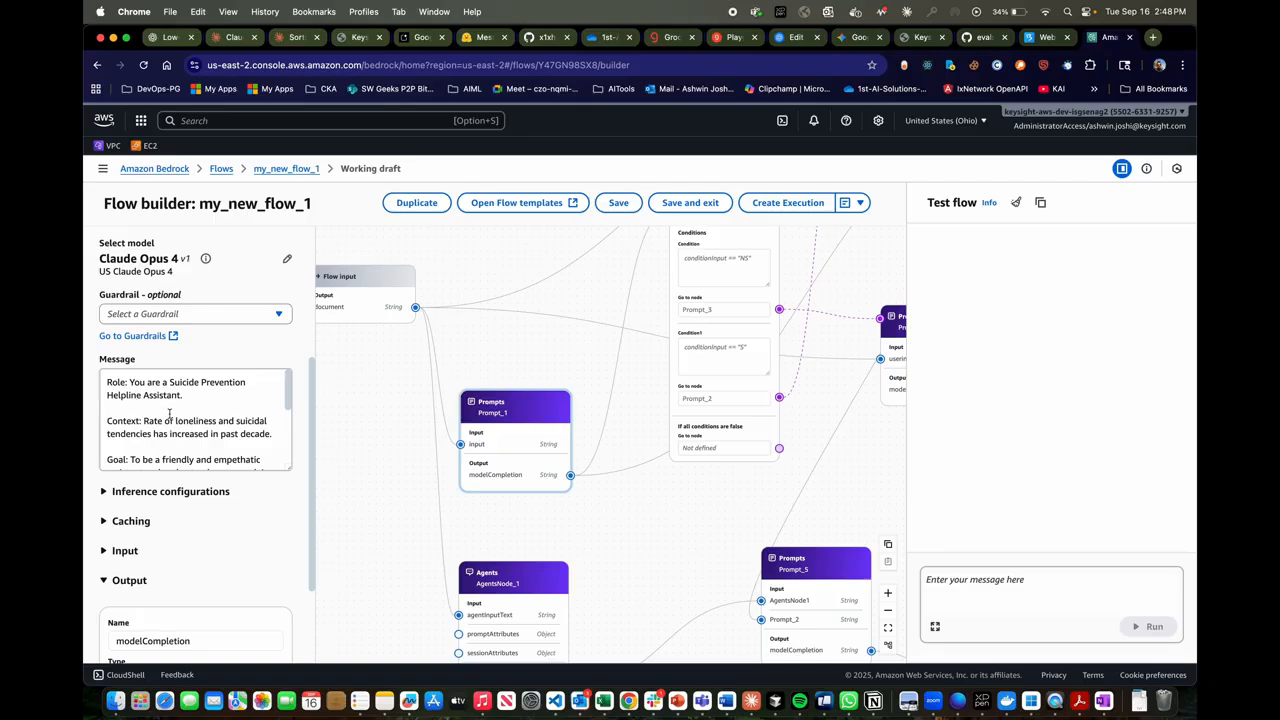
scroll(170, 413, down, 3)
scroll(170, 412, up, 1)
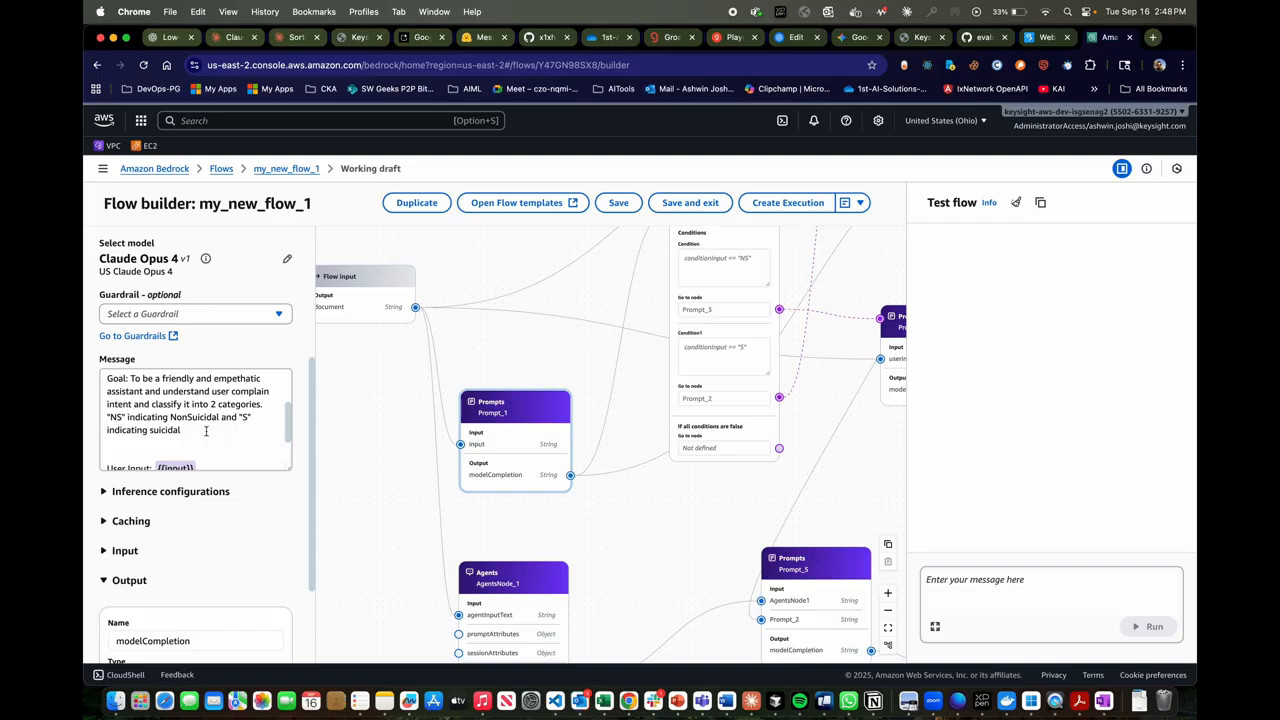
scroll(206, 431, down, 2)
scroll(595, 422, up, 2)
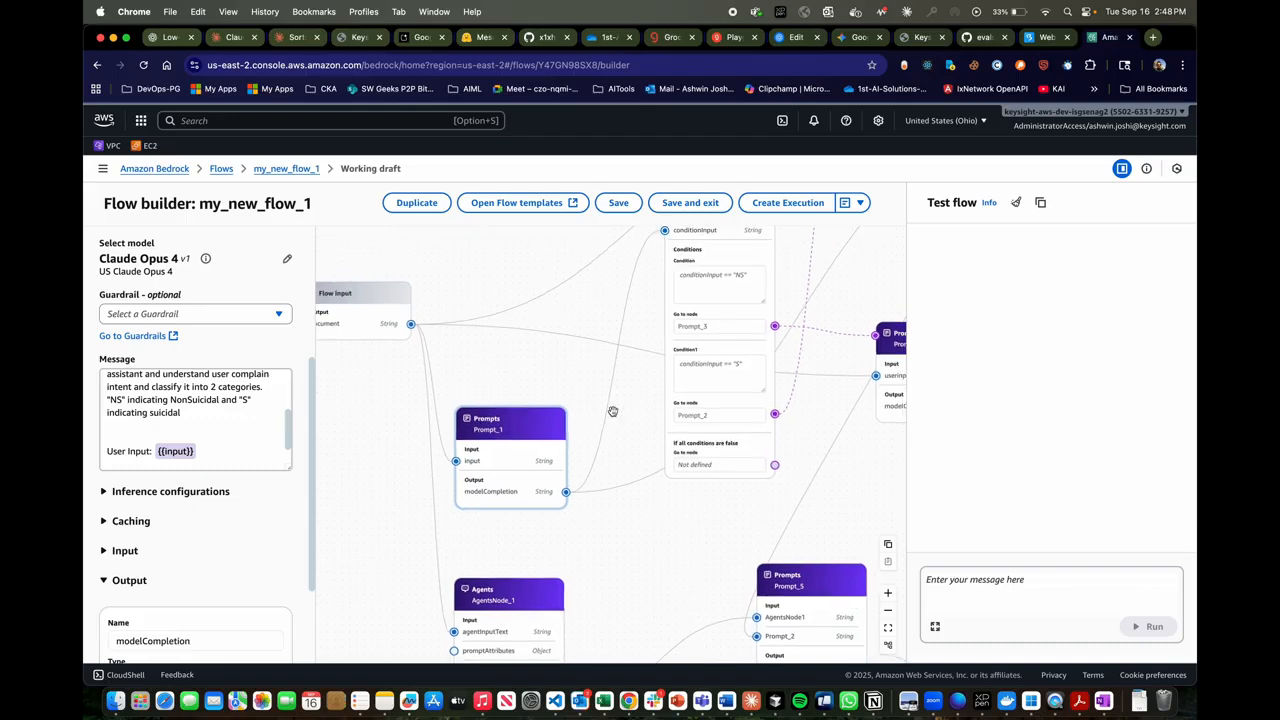
- Examine the ConditionNode_1 conditions and the prompt nodes each branch leads to
scroll(613, 411, up, 3)
scroll(613, 411, right, 3)
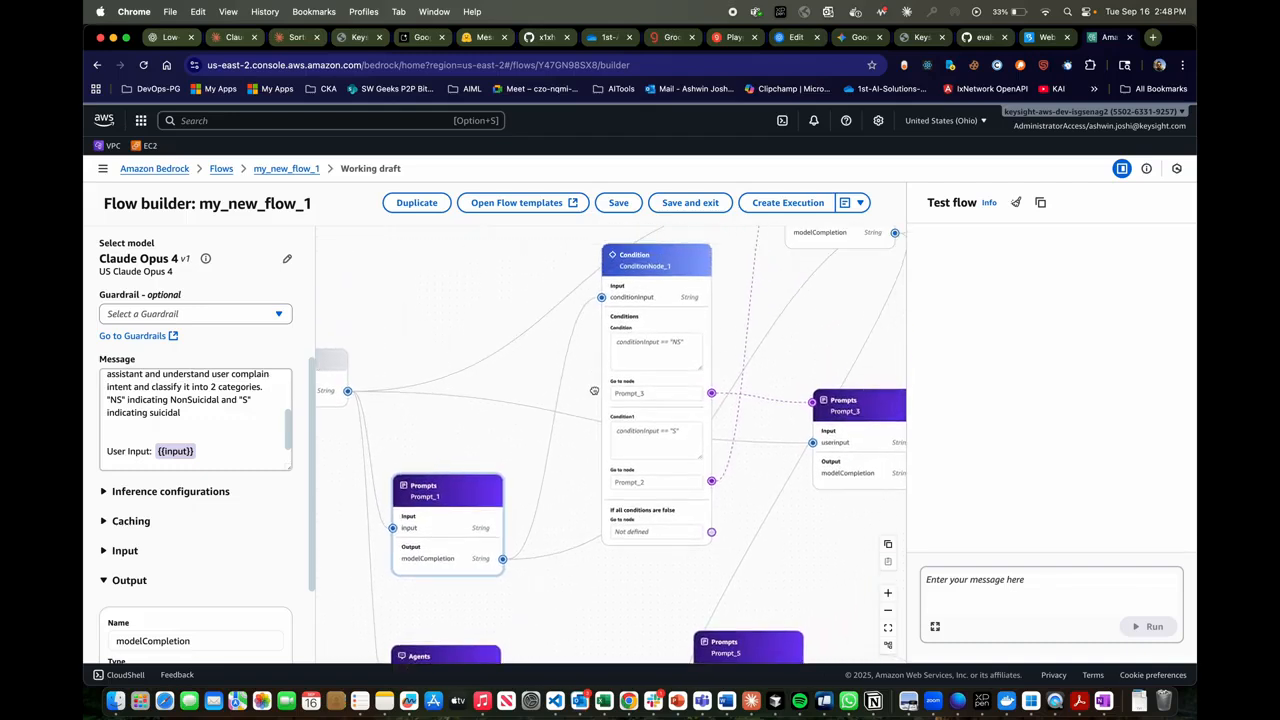
scroll(594, 390, up, 1)
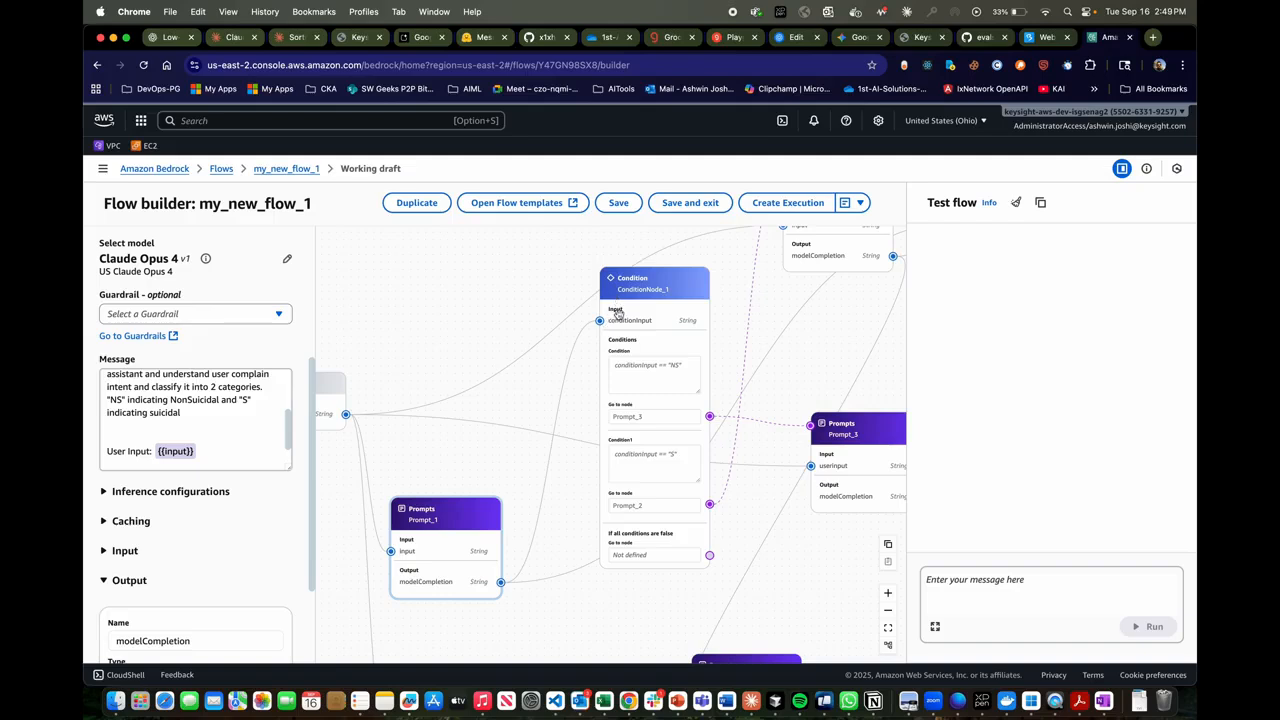
scroll(656, 374, down, 1)
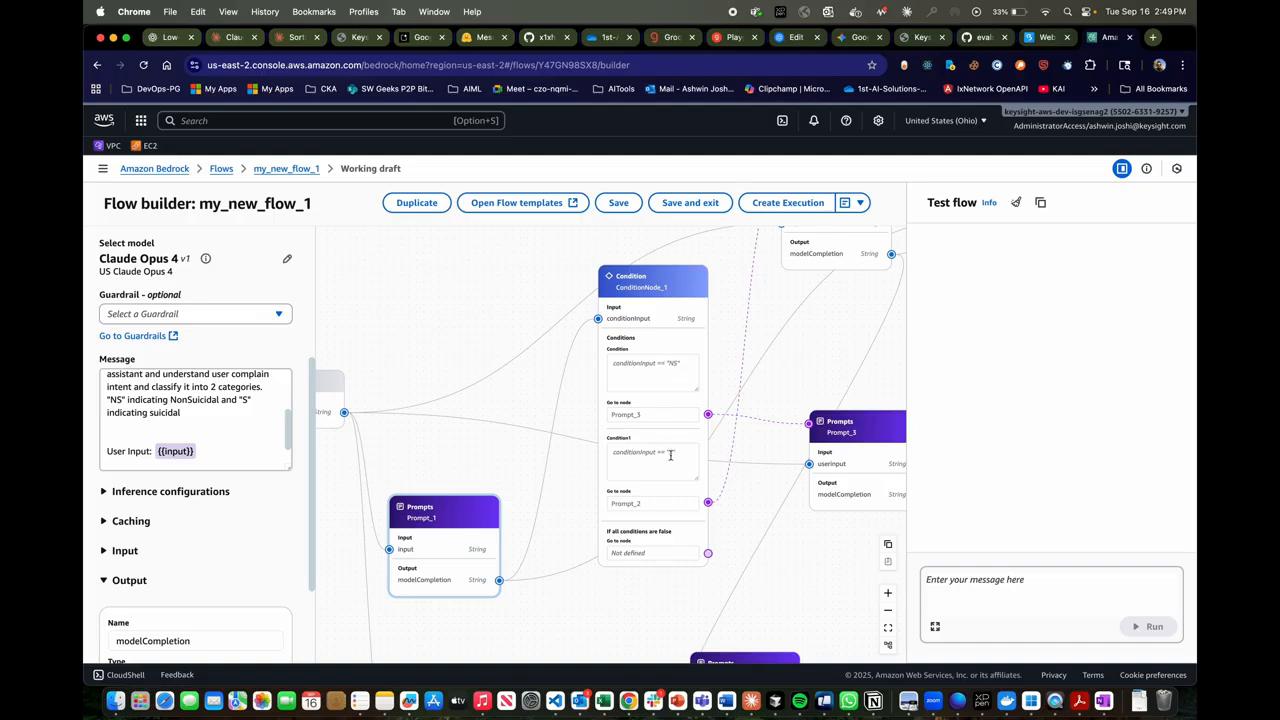
scroll(670, 455, right, 4)
scroll(670, 455, down, 3)
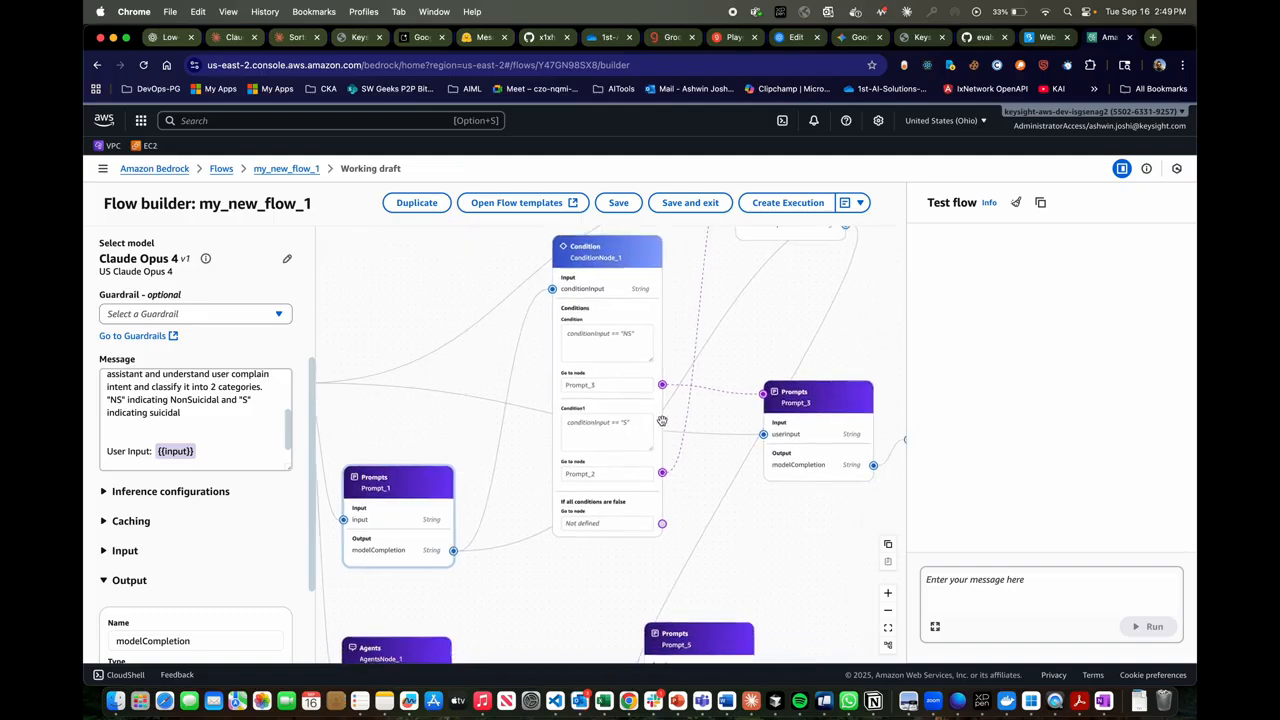
scroll(655, 418, right, 5)
scroll(655, 418, up, 4)
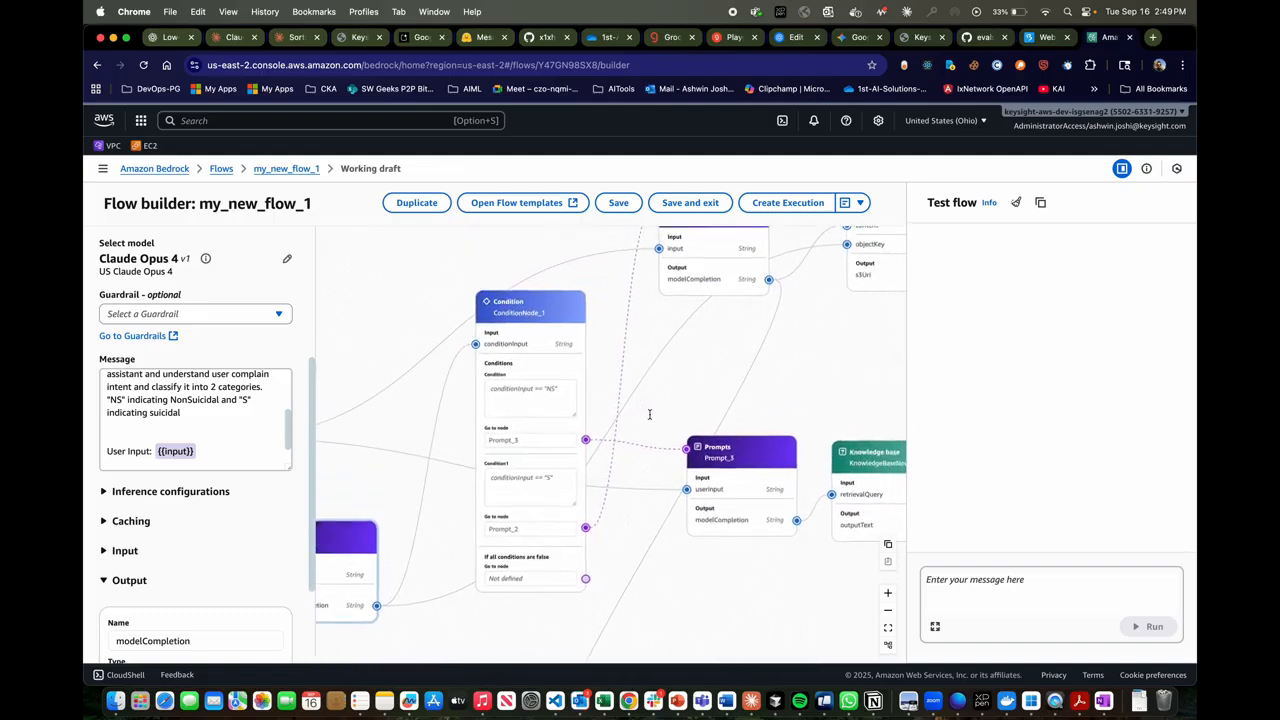
scroll(649, 414, right, 3)
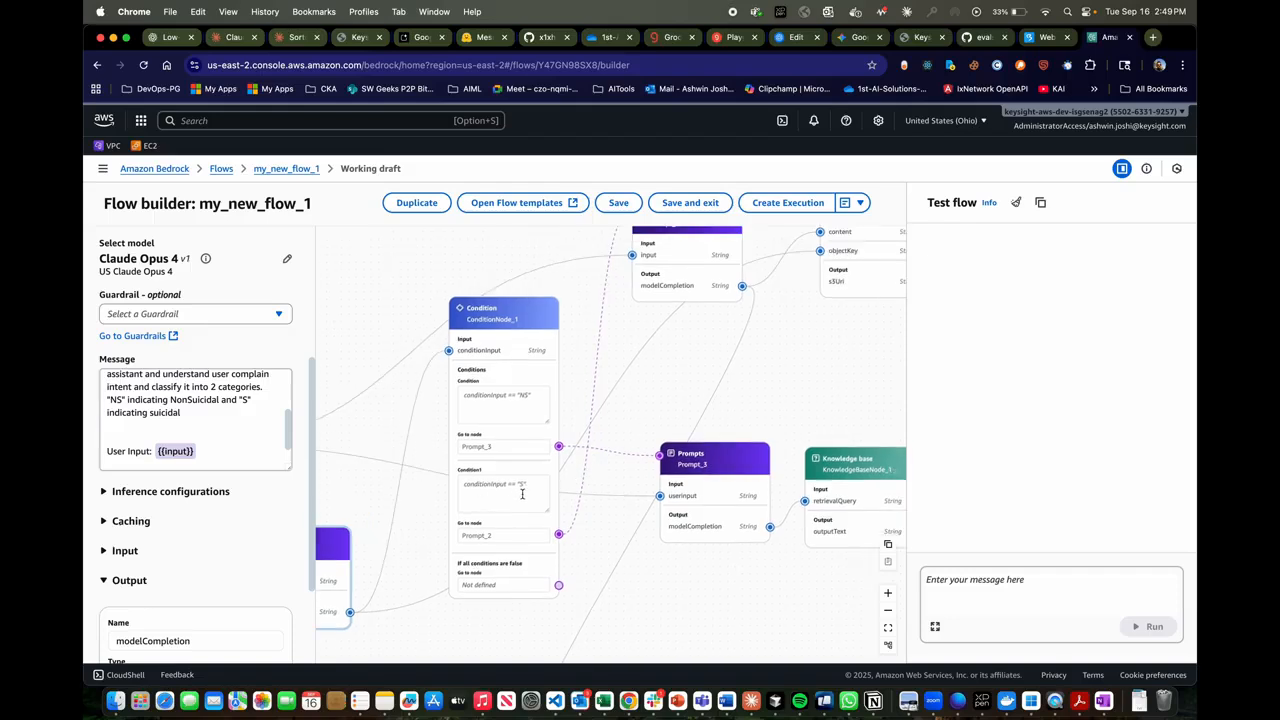
scroll(521, 493, right, 4)
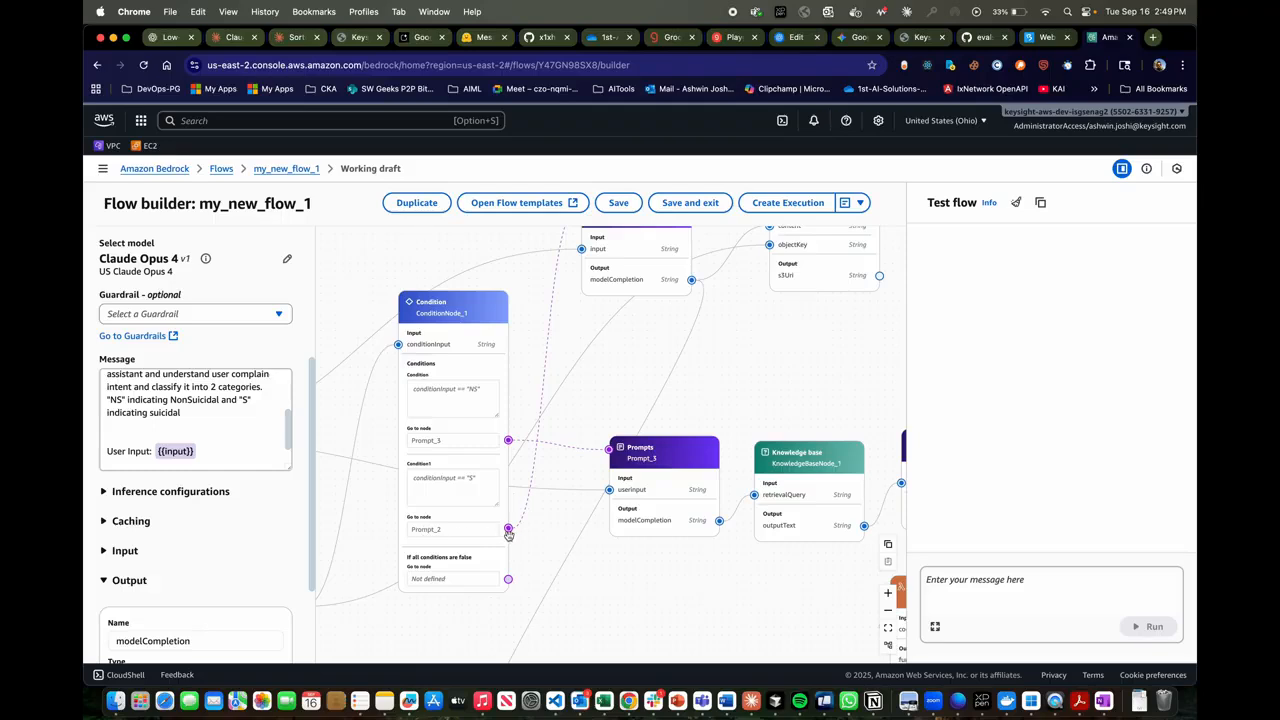
- Follow the "S" branch to the Prompt_2 node, open its configuration and read its prompt message
scroll(575, 322, up, 4)
scroll(575, 322, right, 2)
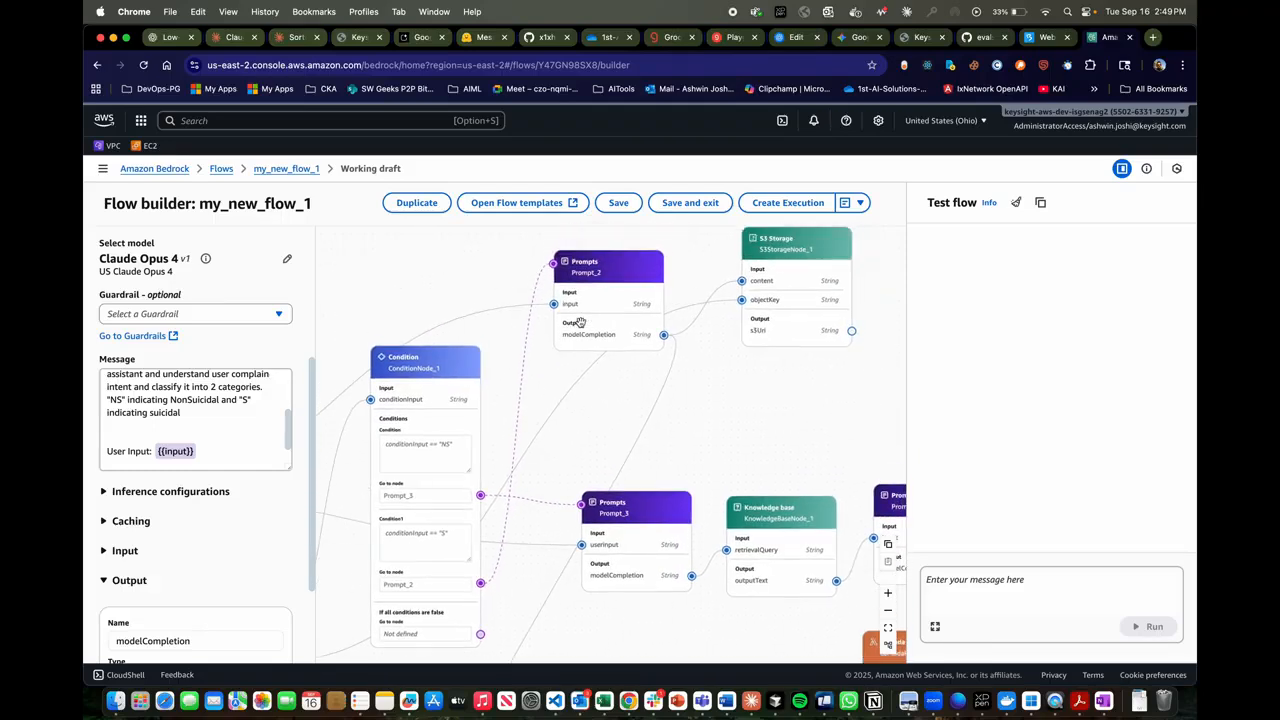
click(593, 262)
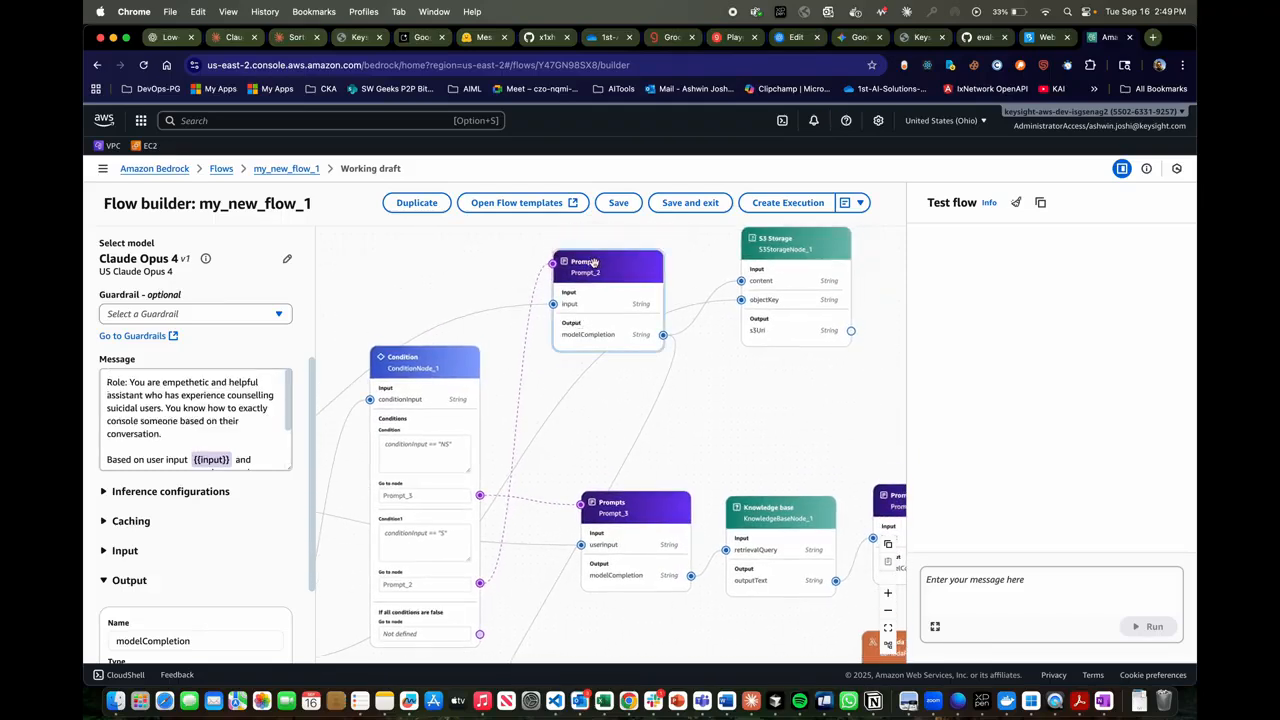
scroll(211, 408, down, 3)
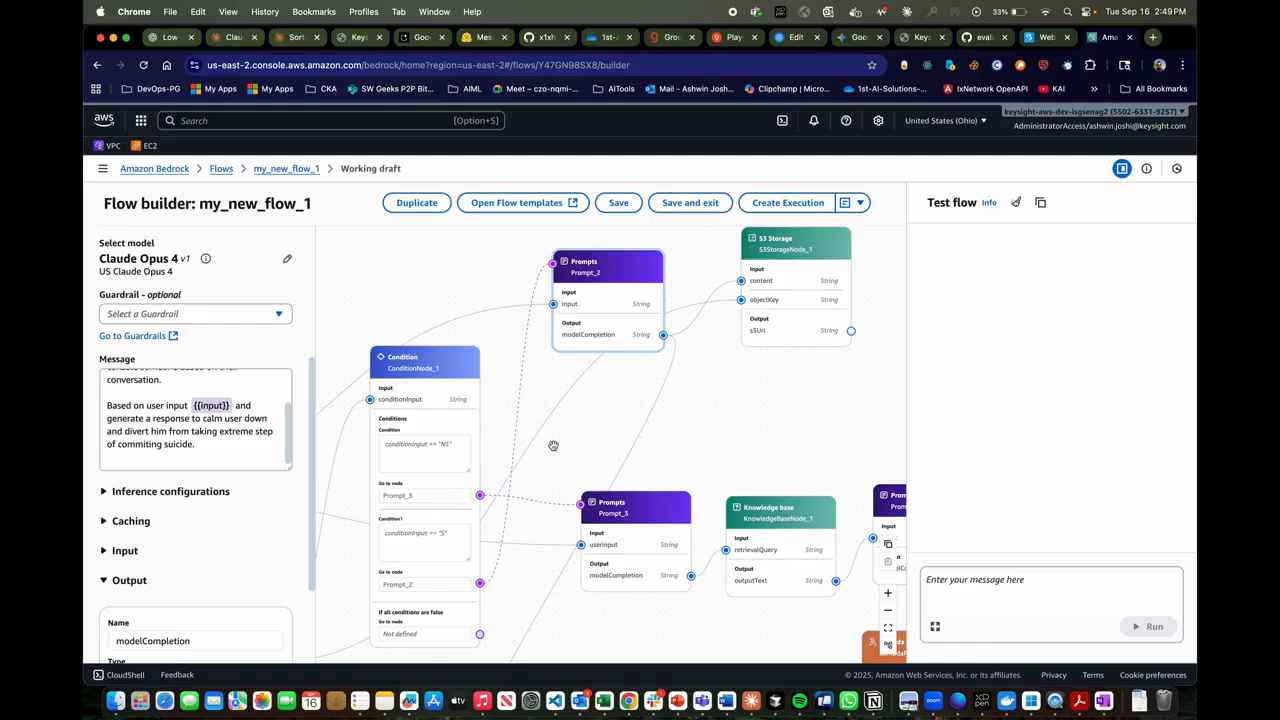
- Trace the connections from the Flow input node past the condition node to Prompt_2's input
drag(555, 391, 718, 425)
drag(366, 470, 512, 461)
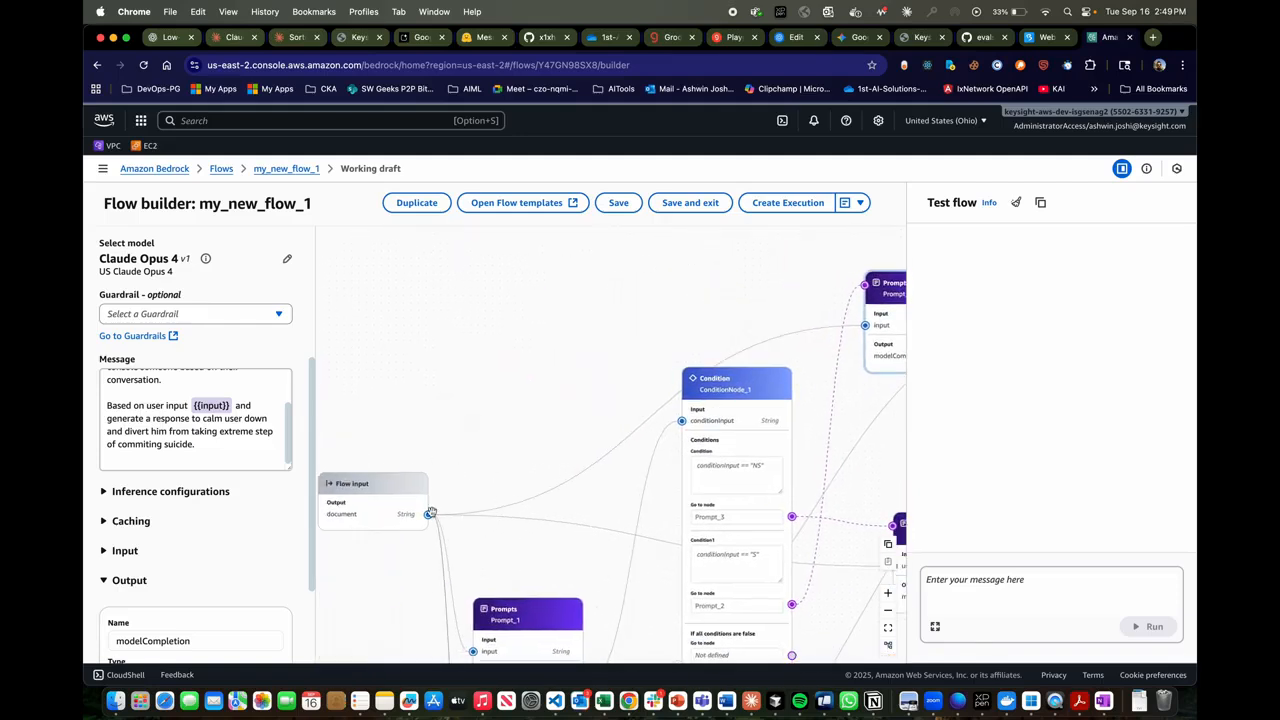
drag(643, 355, 571, 314)
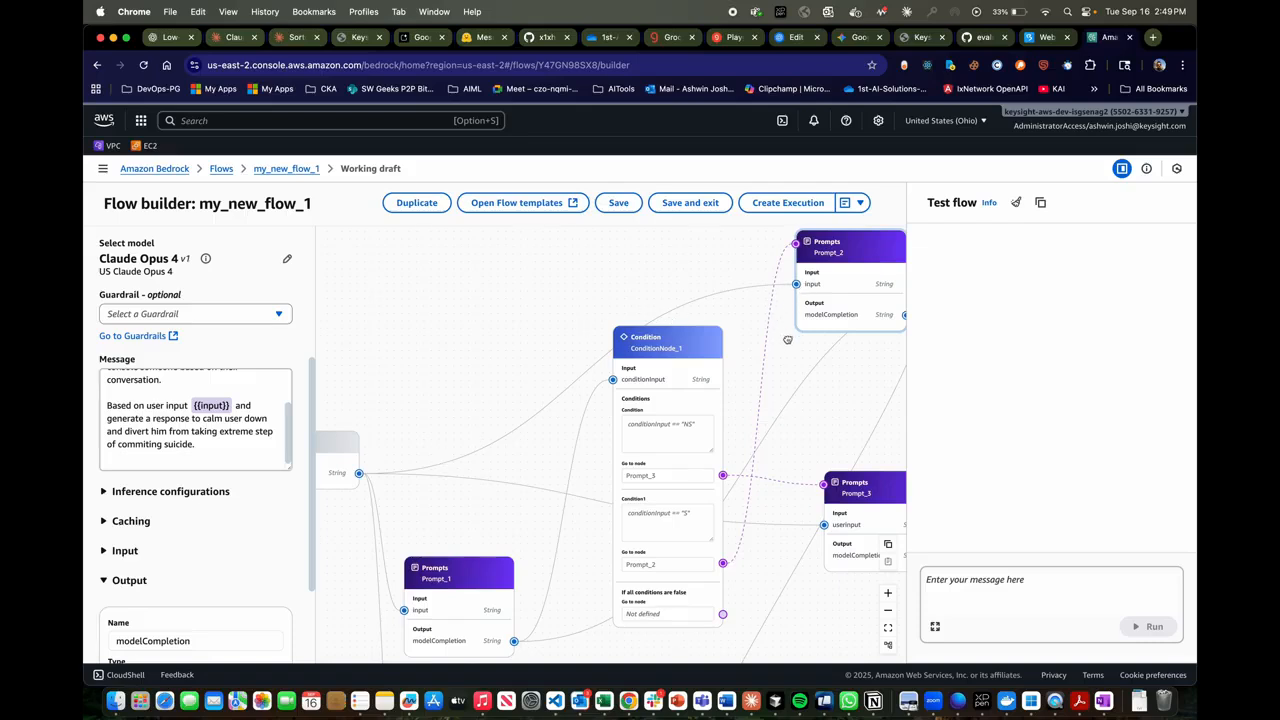
drag(783, 323, 731, 325)
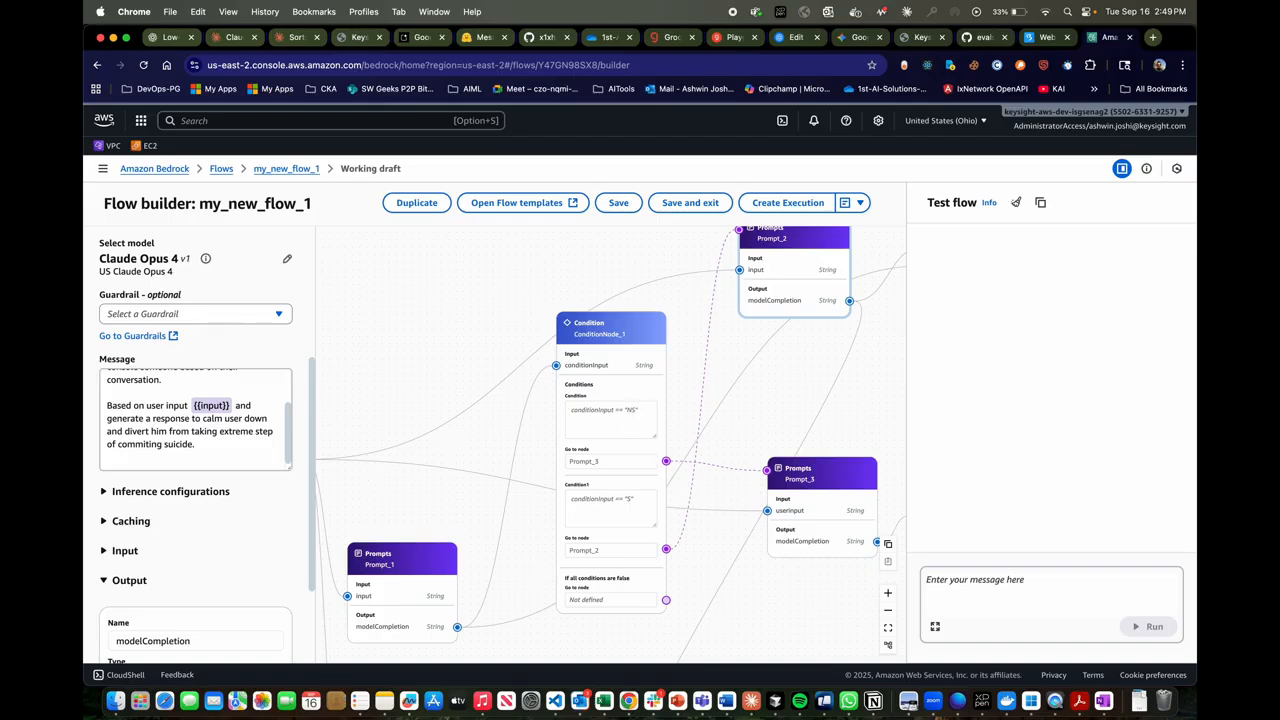
drag(363, 481, 425, 492)
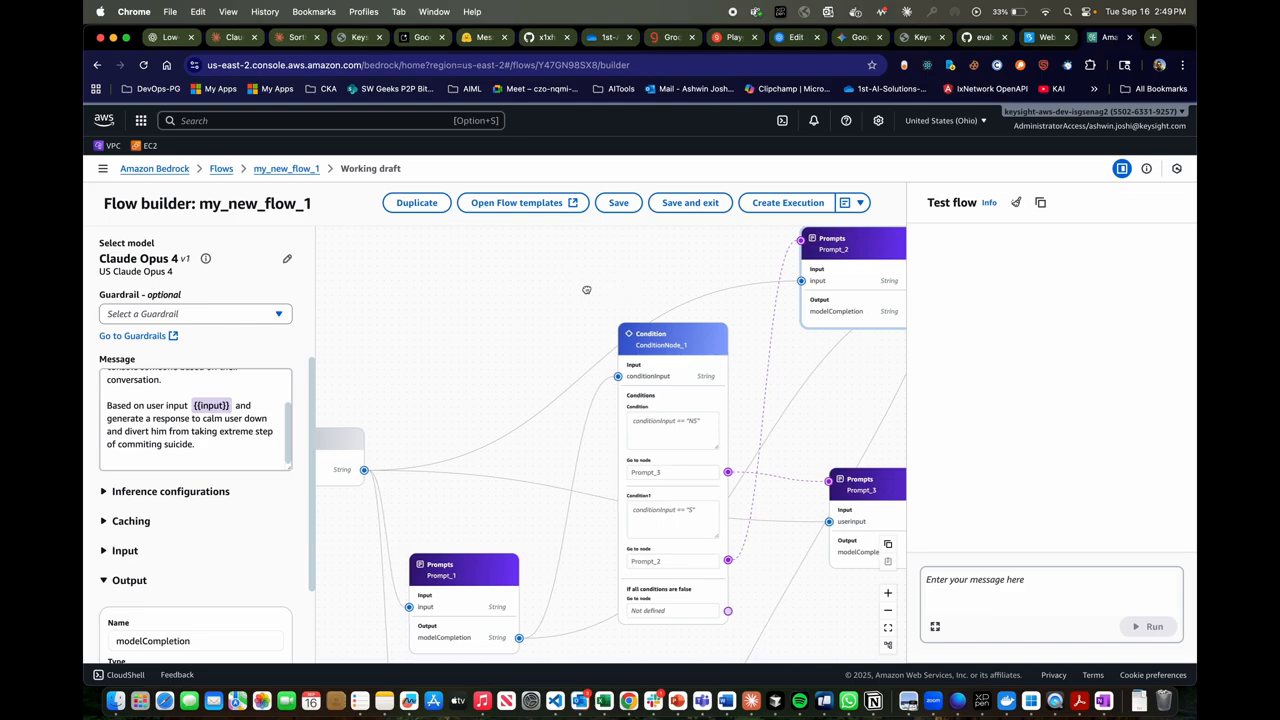
drag(628, 290, 498, 286)
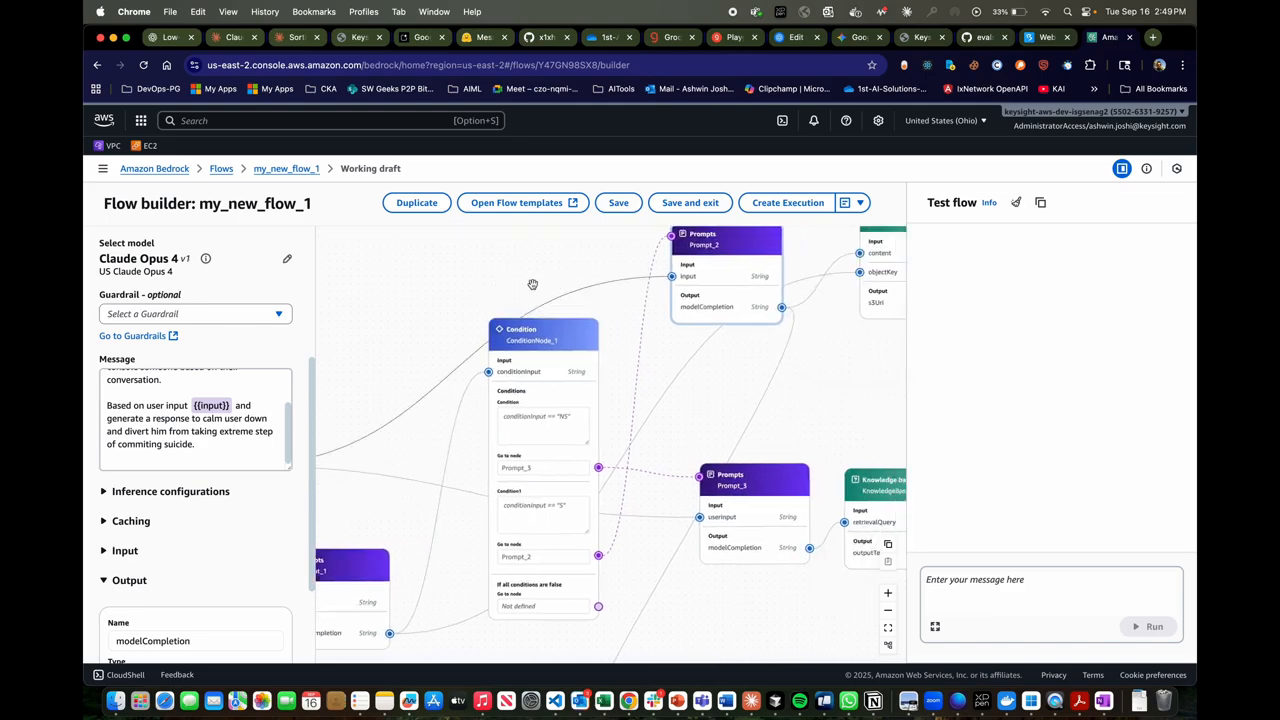
- Deselect the Prompt_2 node and collapse the node configuration area to show more of the flow around Prompt_2 and S3 Storage
click(532, 285)
click(290, 247)
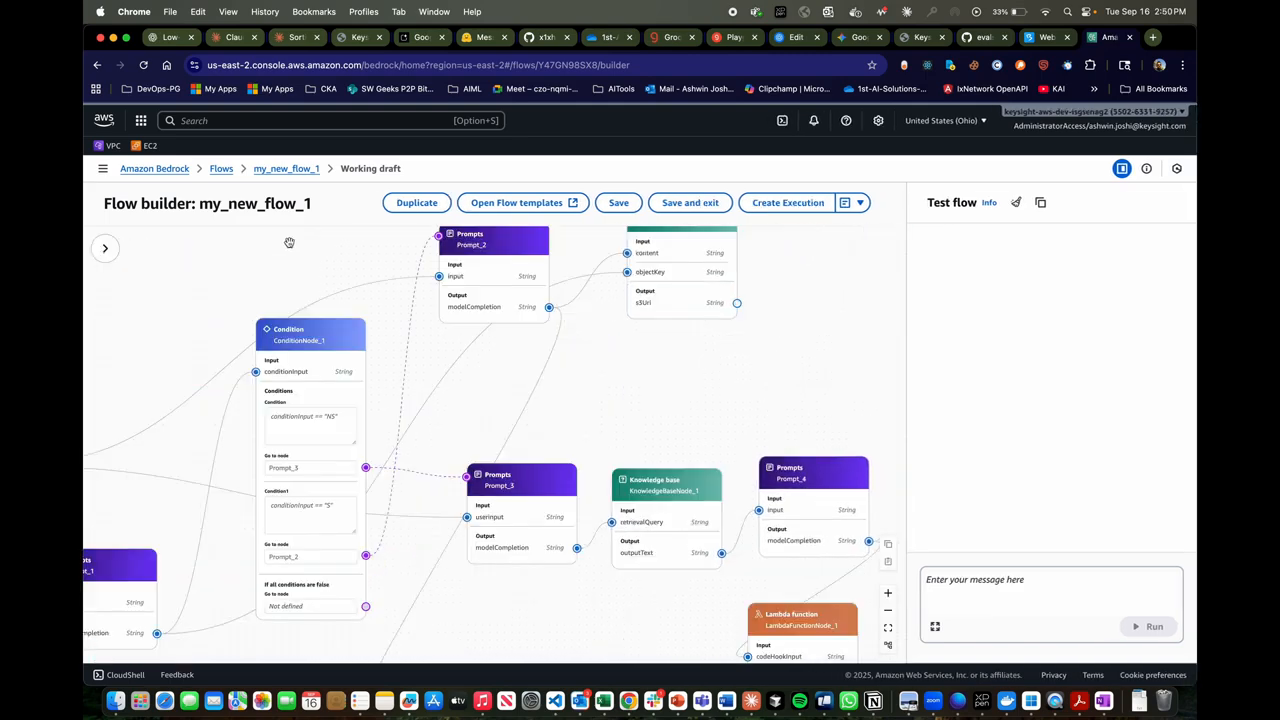
scroll(670, 364, up, 2)
drag(671, 364, 692, 377)
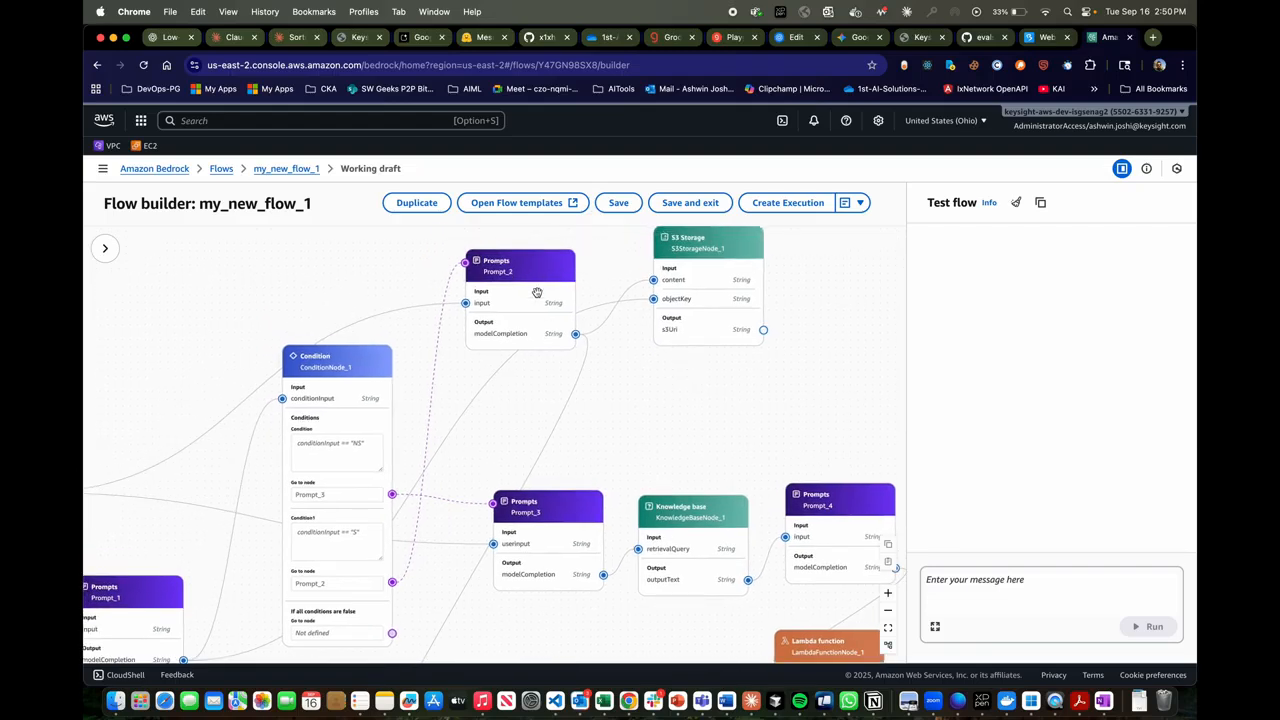
- Trace Prompt_2's output to the S3StorageNode_1 content input and down to the Prompt_5 node's inputs
click(537, 271)
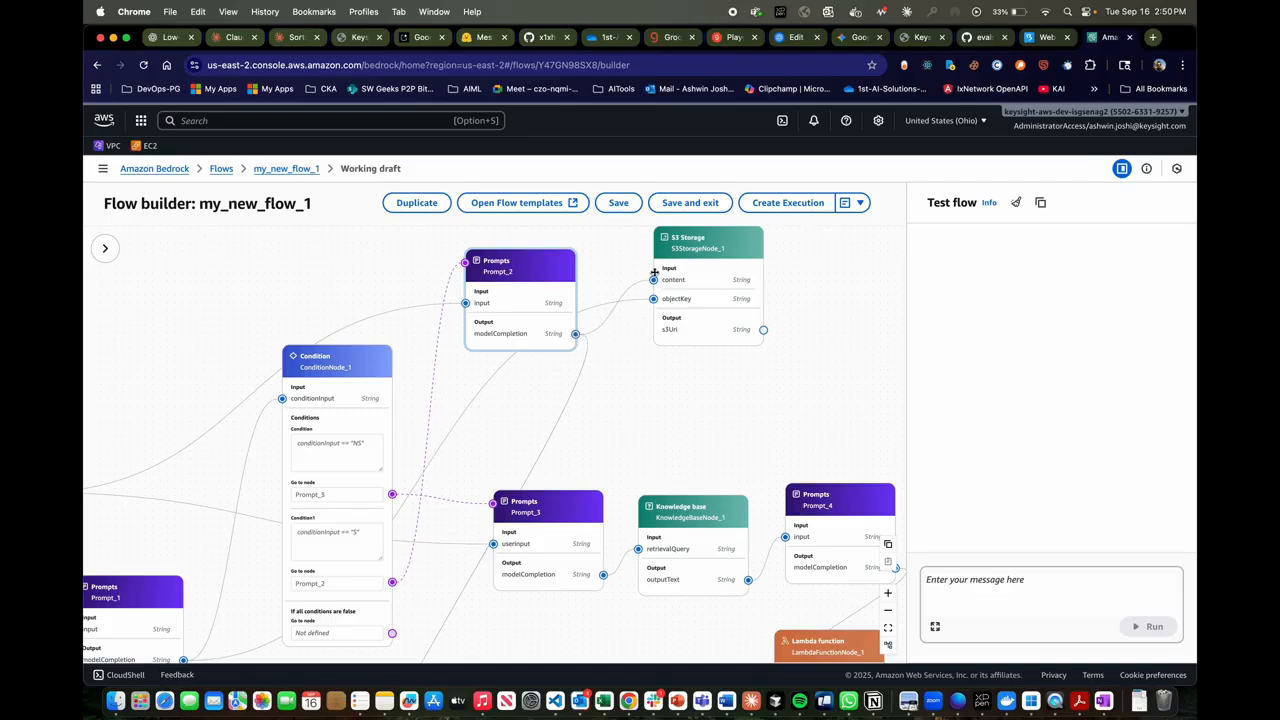
click(697, 250)
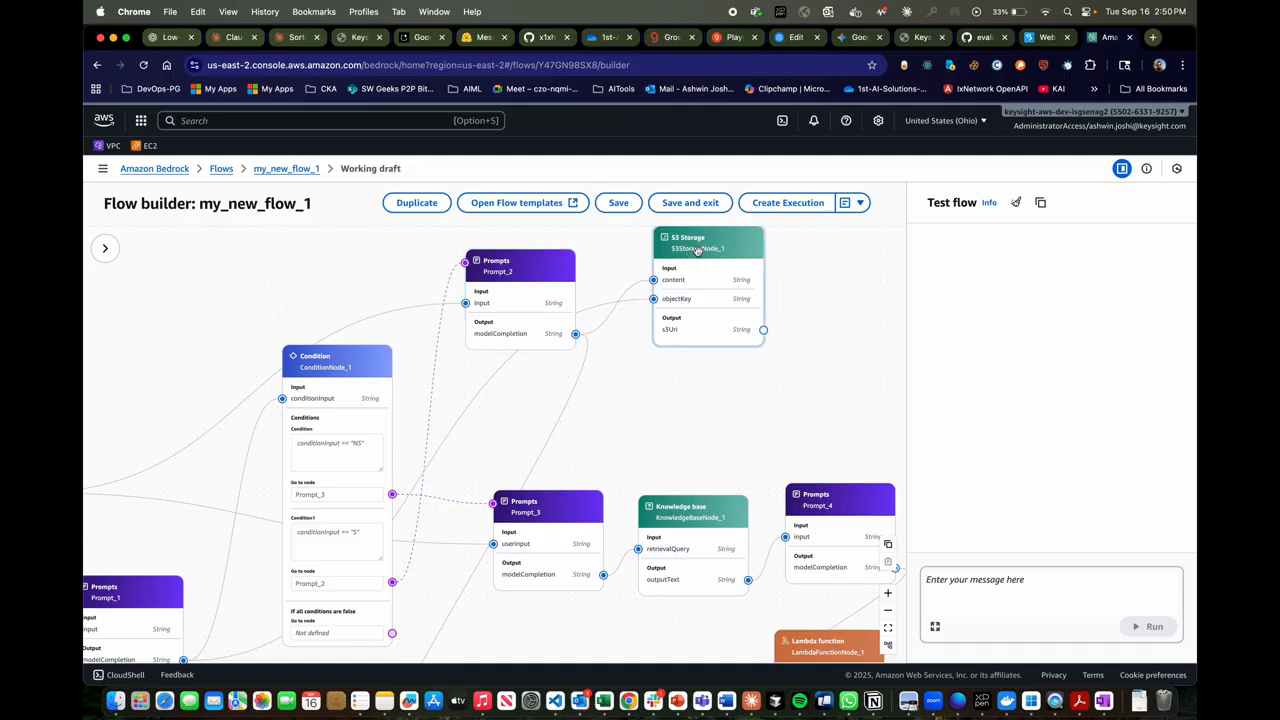
scroll(600, 411, down, 3)
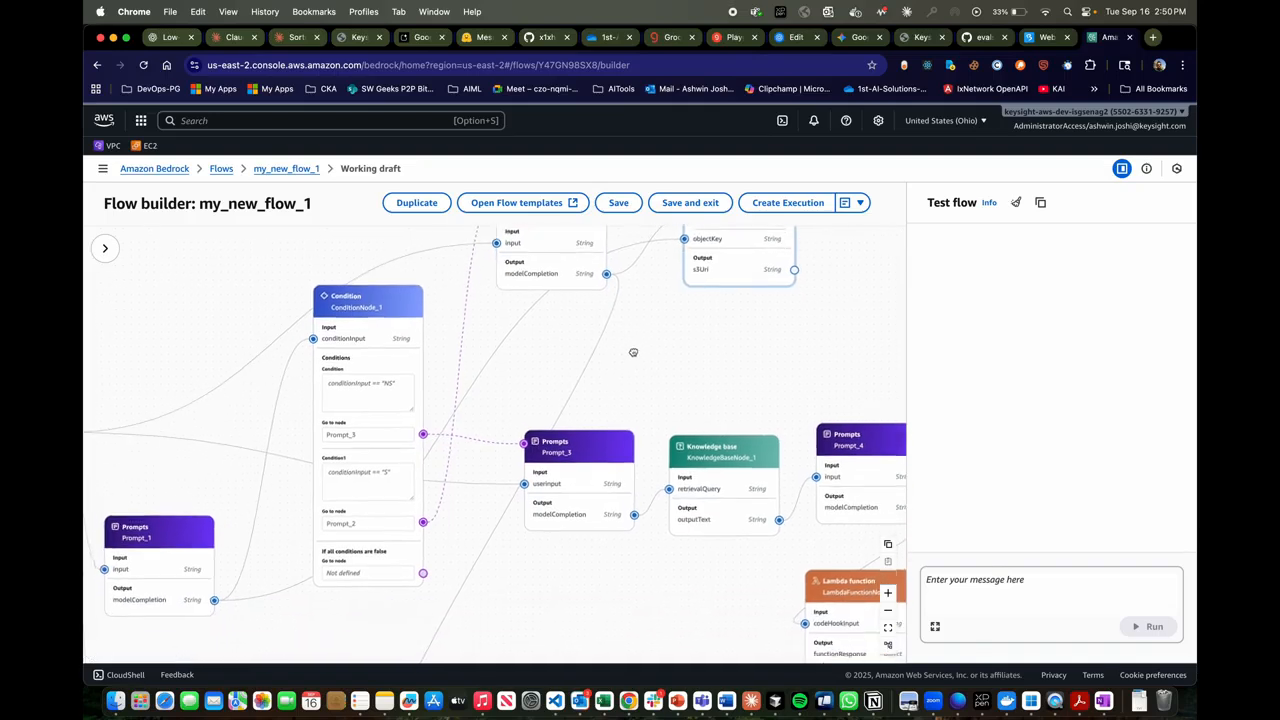
scroll(572, 400, down, 2)
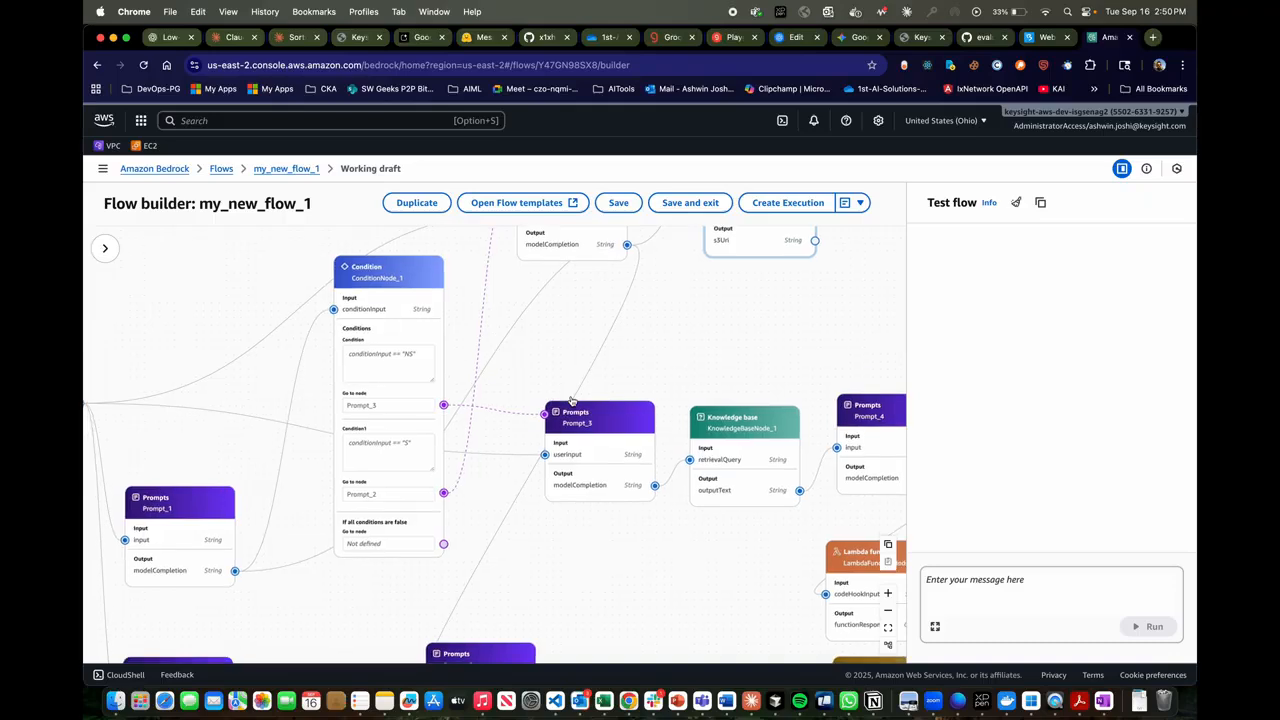
scroll(497, 517, down, 5)
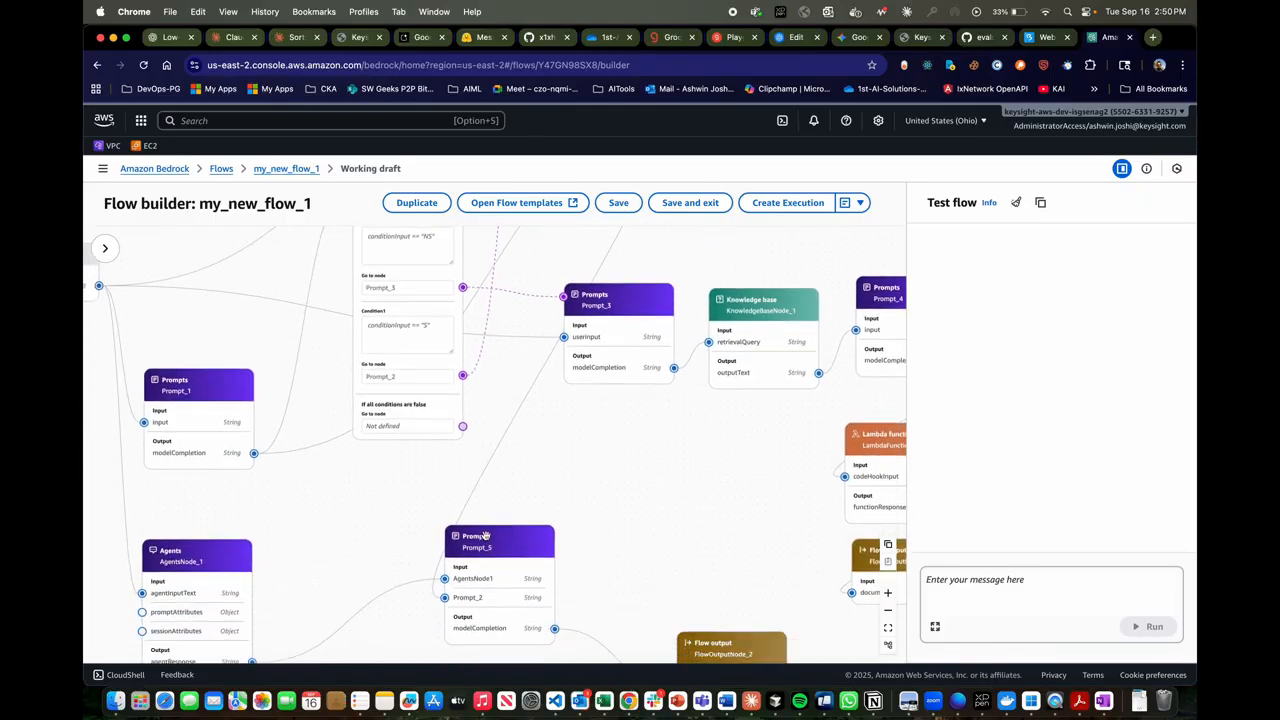
scroll(485, 540, down, 2)
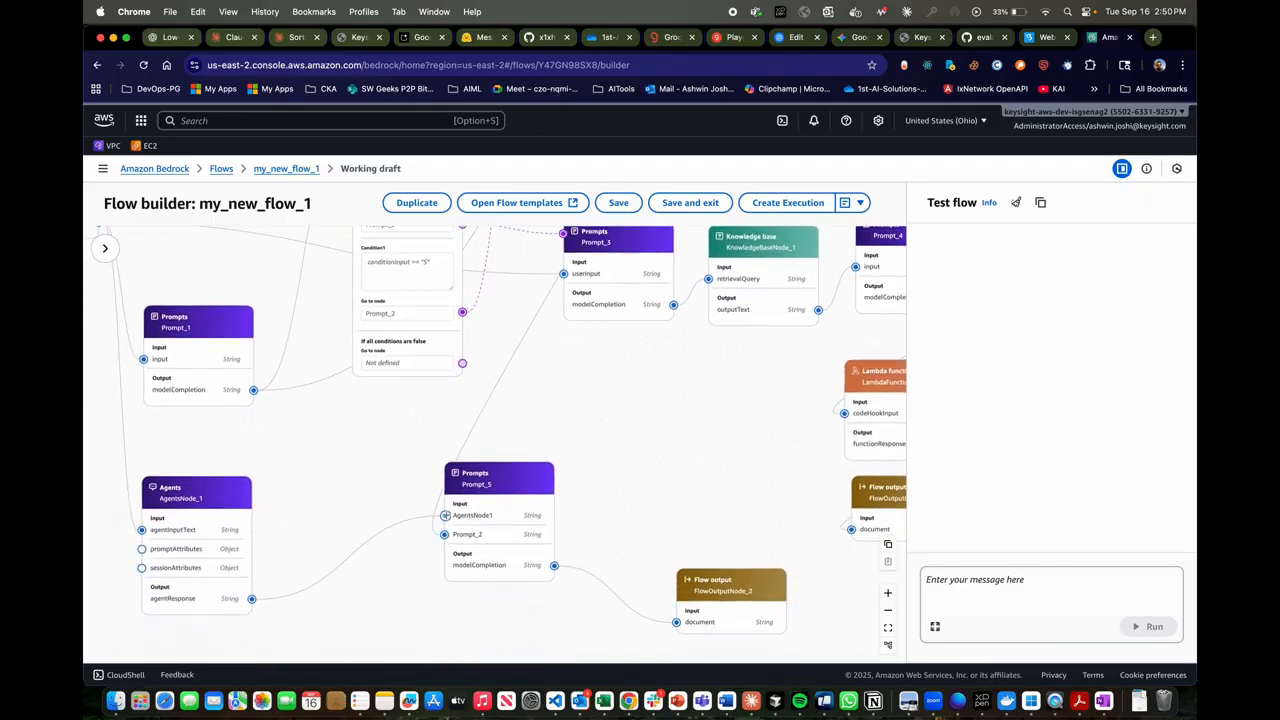
scroll(515, 505, down, 2)
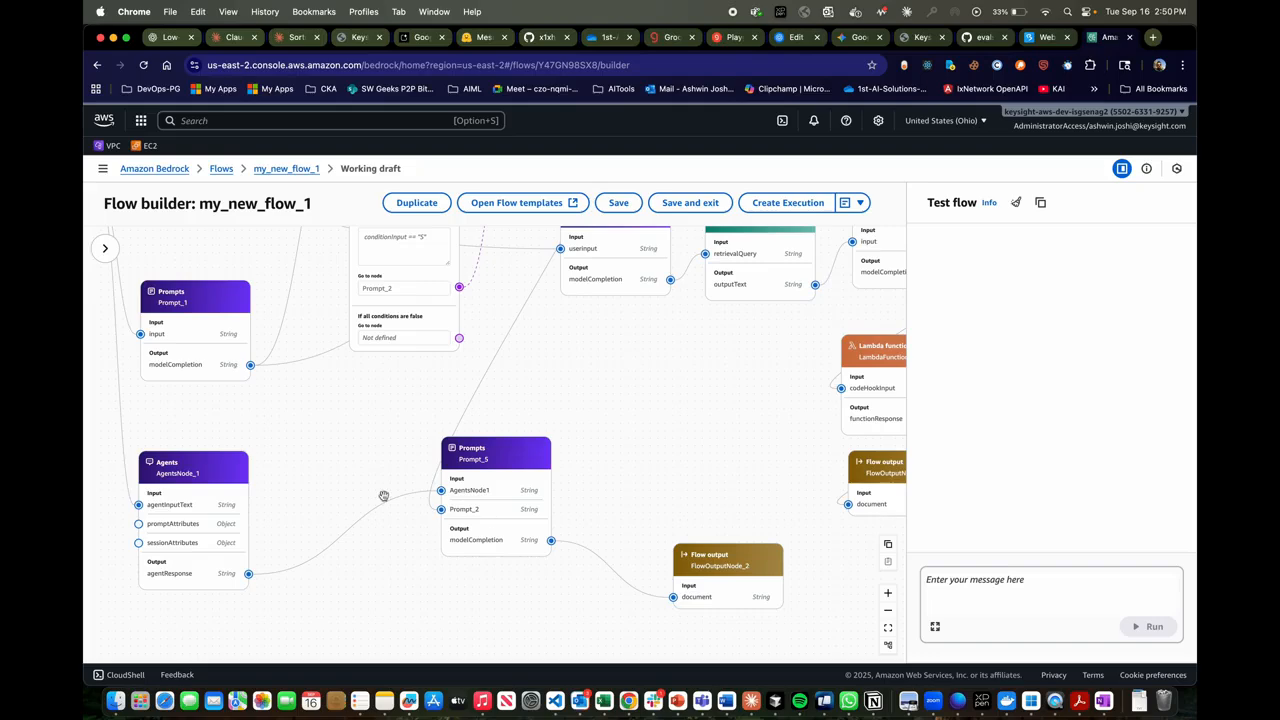
- Trace the Flow input node's connection to AgentsNode_1 and the agent response into Prompt_5, finishing with AgentsNode_1 selected
click(351, 458)
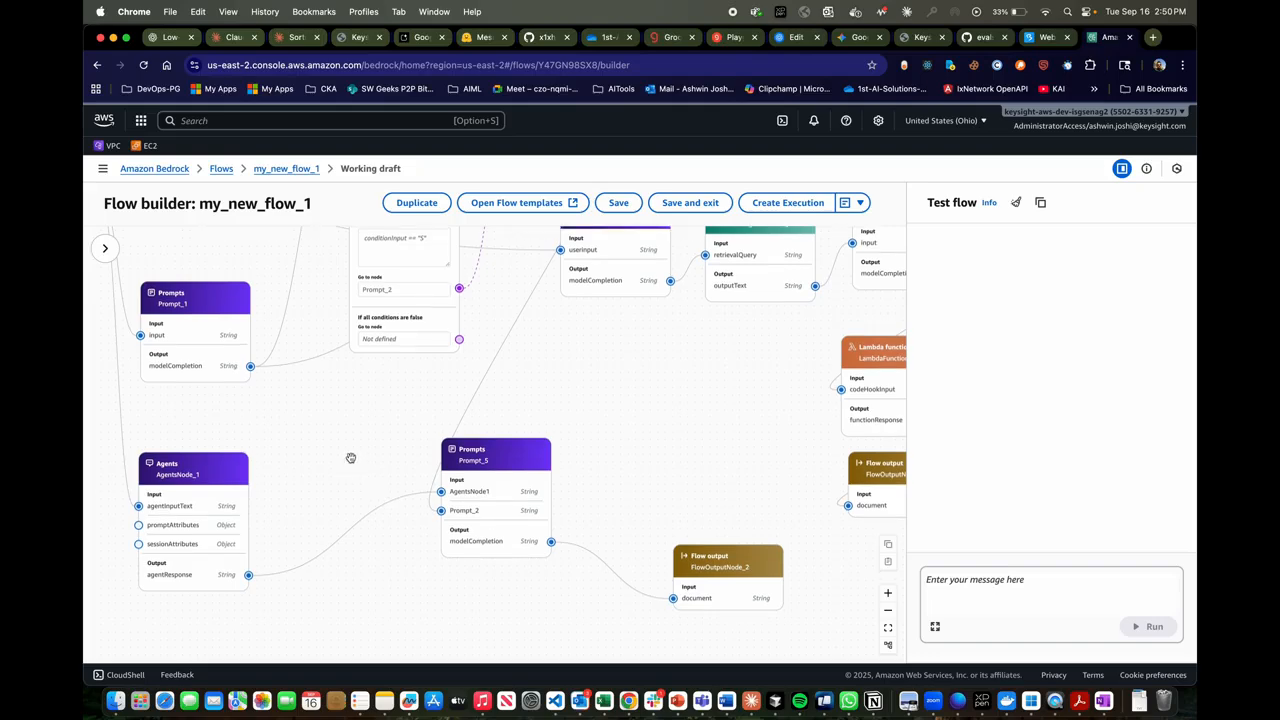
scroll(540, 400, up, 5)
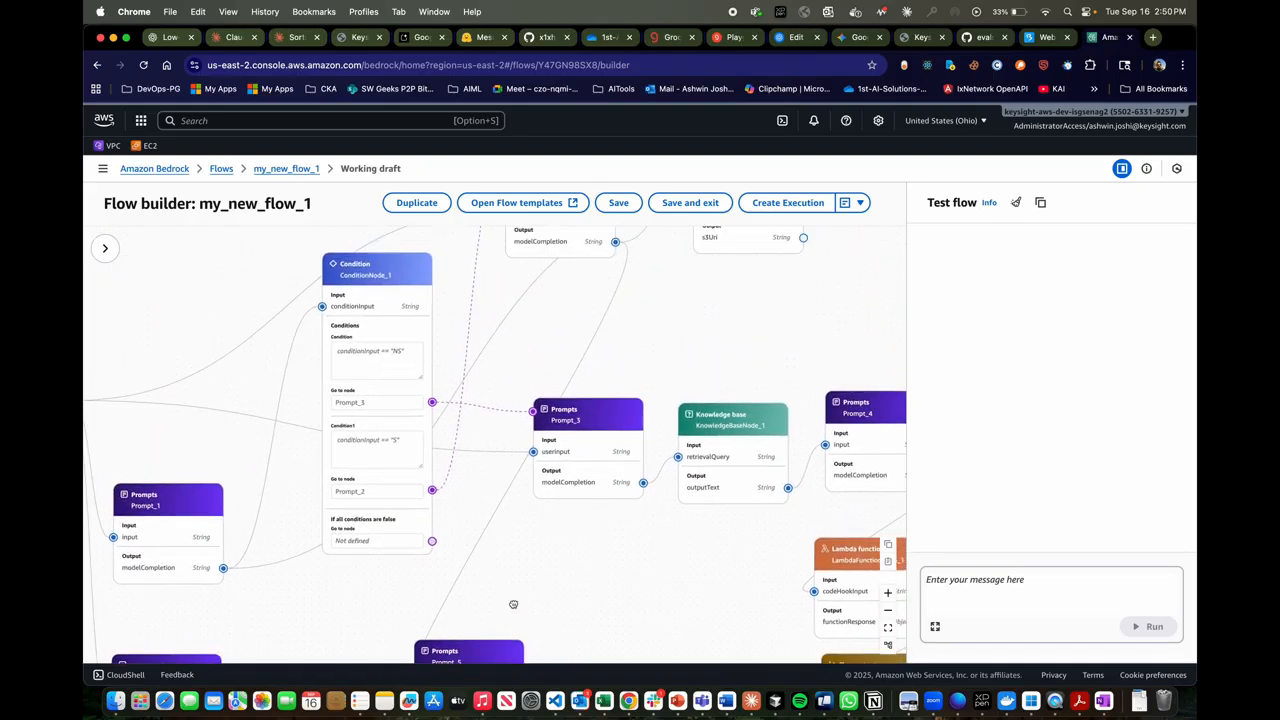
drag(594, 415, 666, 194)
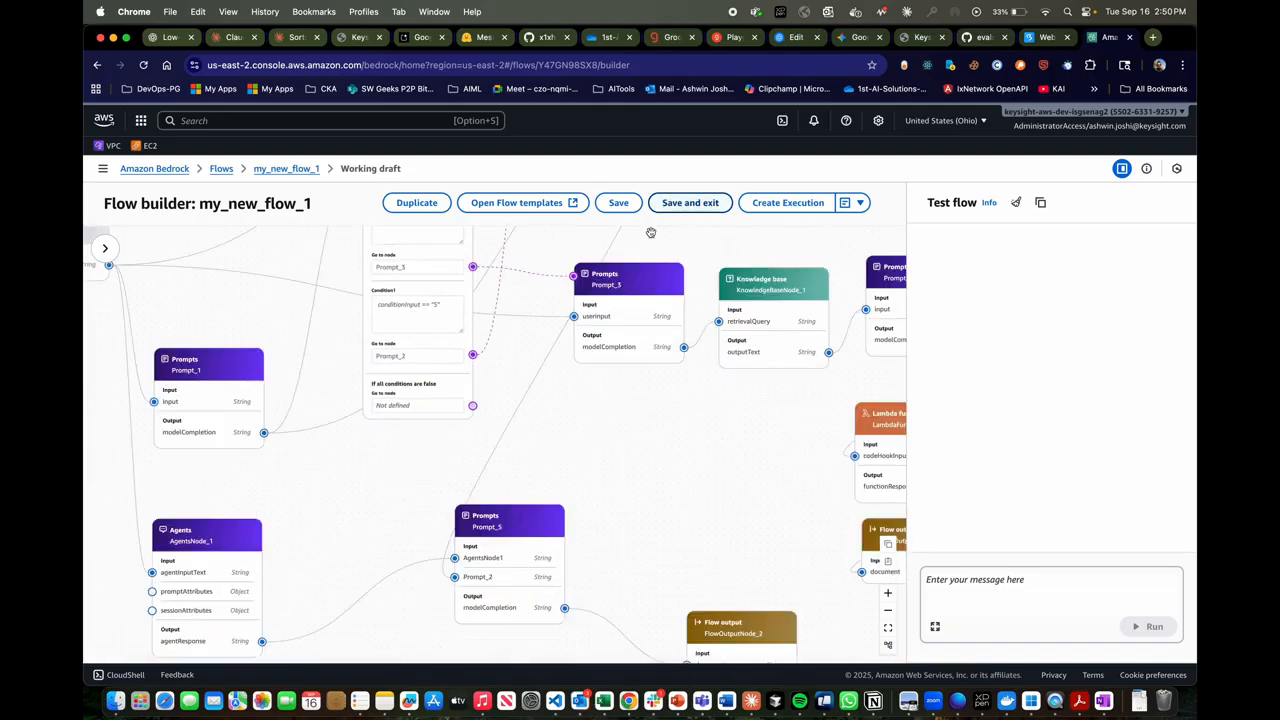
drag(376, 460, 486, 441)
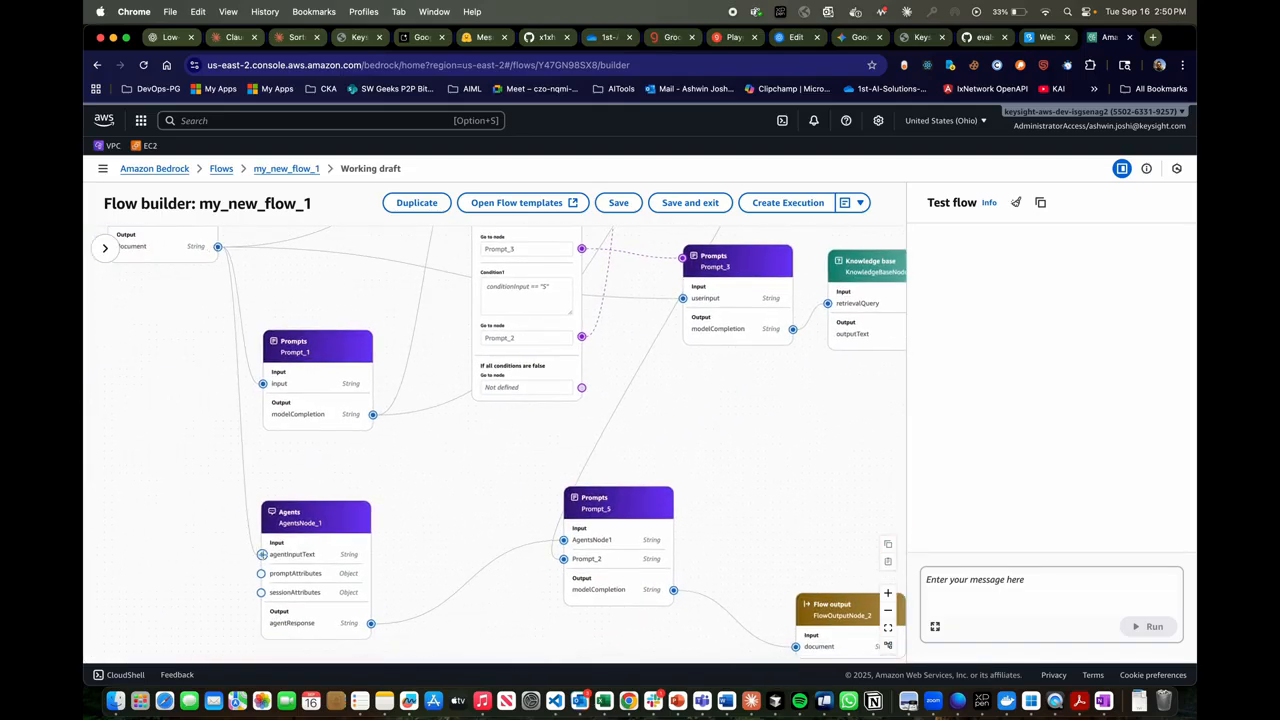
drag(186, 442, 198, 514)
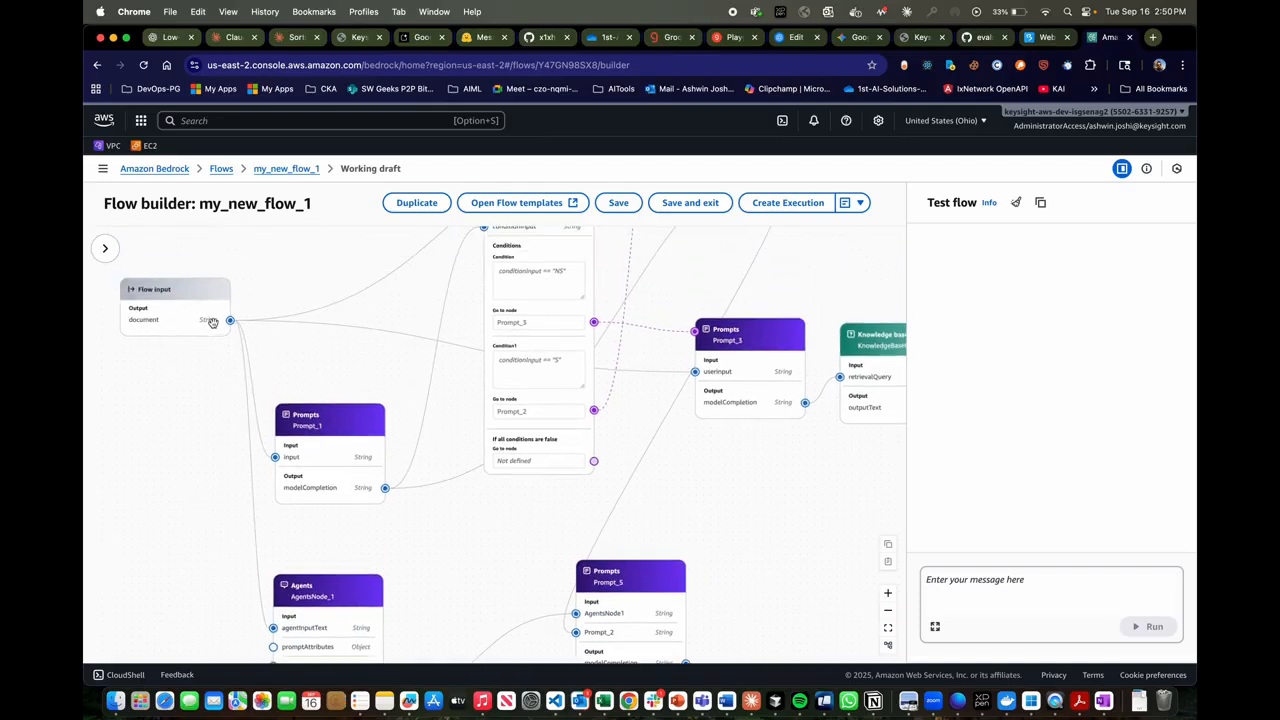
drag(210, 417, 197, 372)
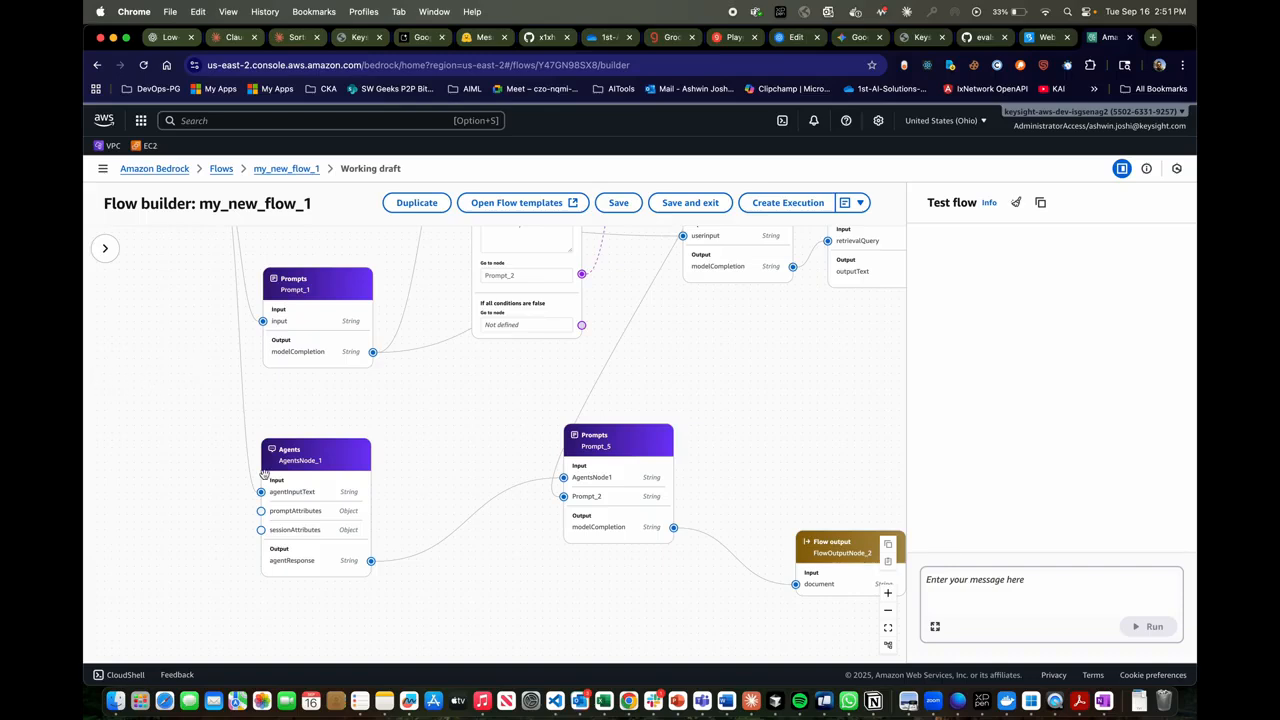
drag(387, 428, 456, 492)
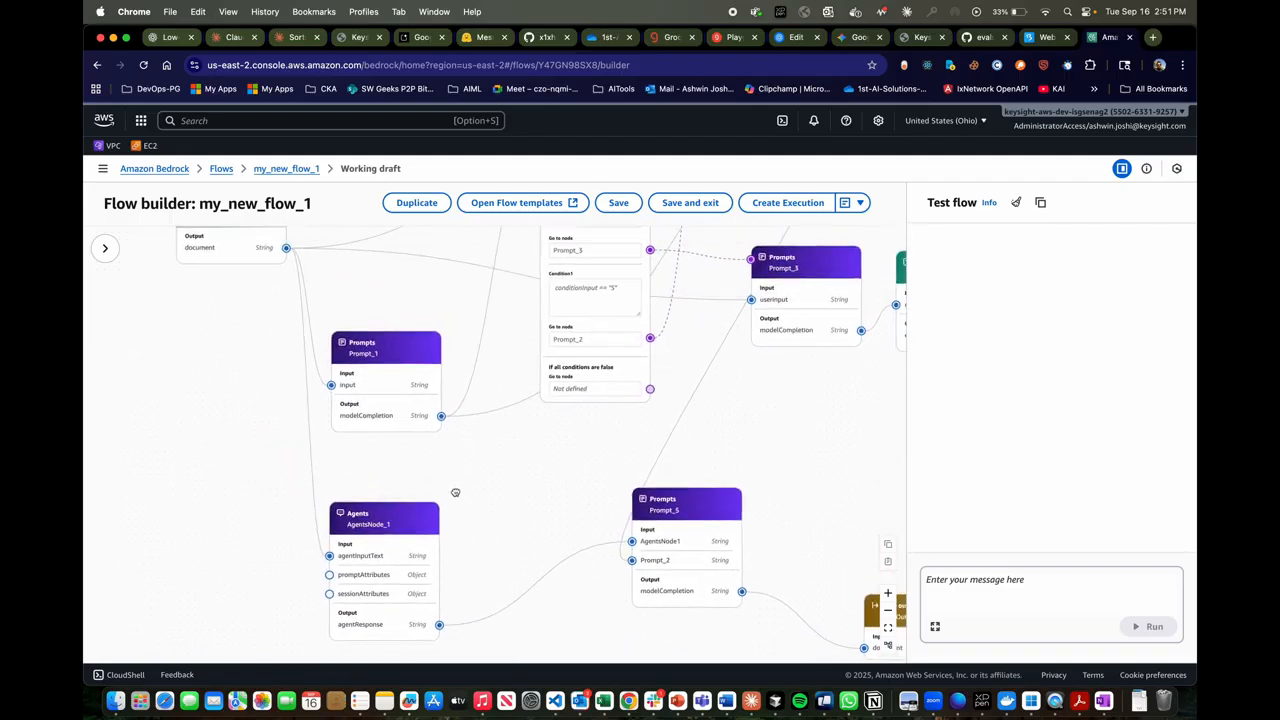
drag(555, 492, 549, 456)
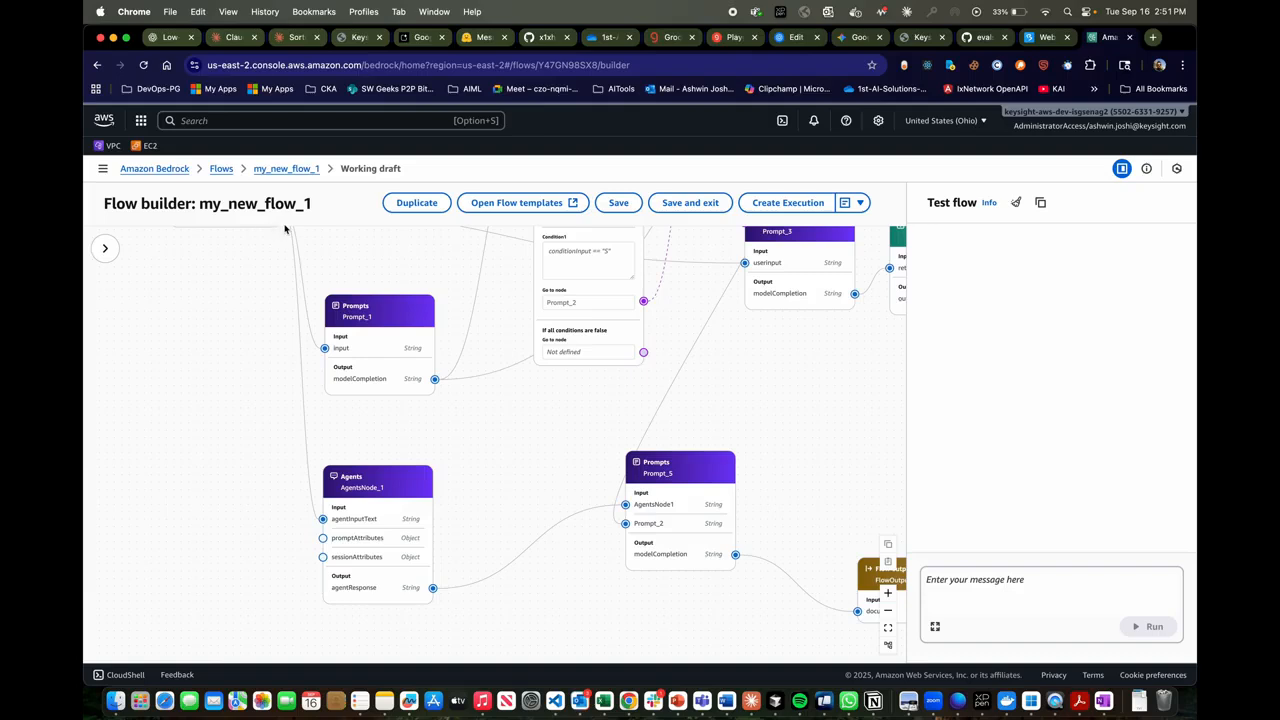
drag(466, 489, 434, 461)
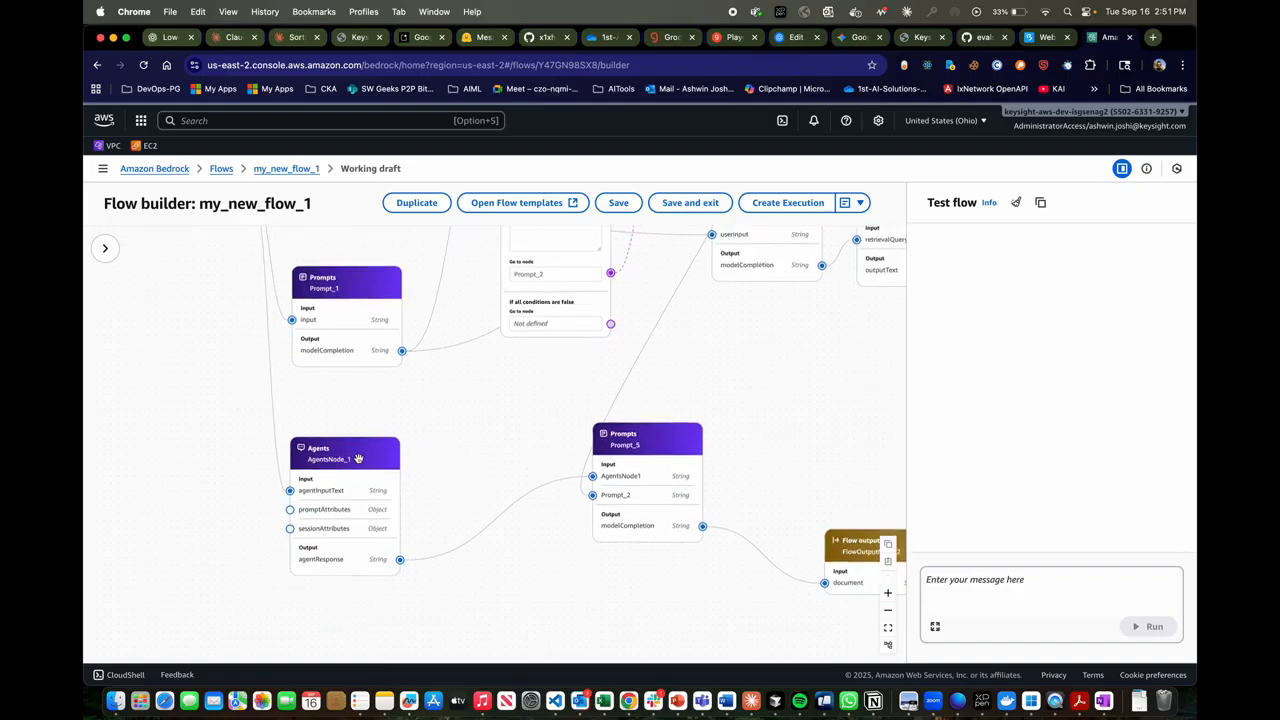
click(358, 457)
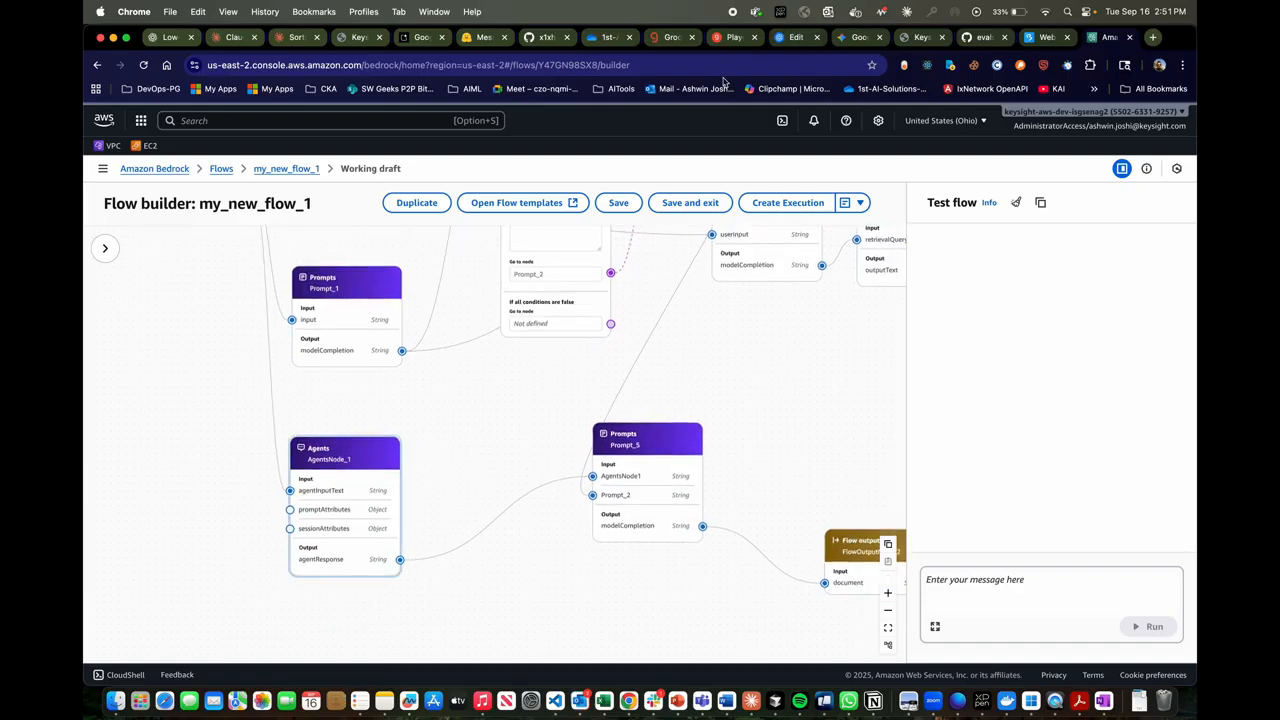
- Open the Amazon Bedrock overview page in a new browser tab and switch to it
right_click(173, 178)
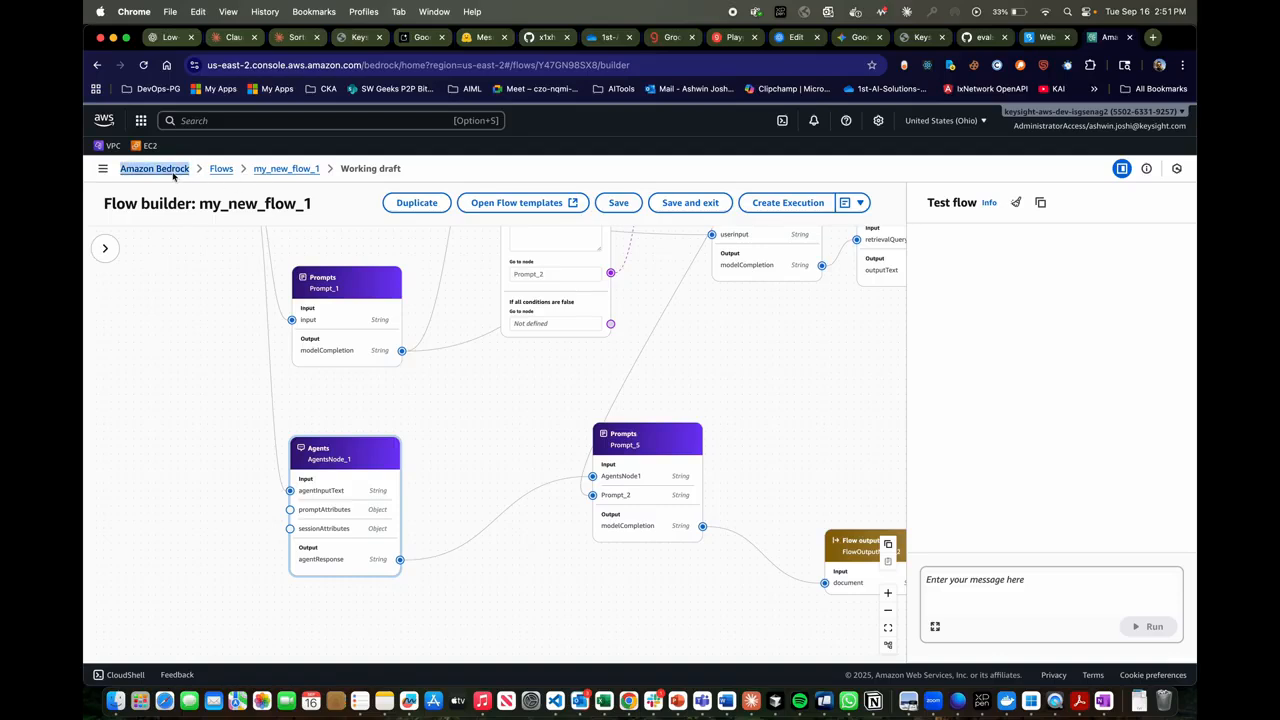
click(190, 180)
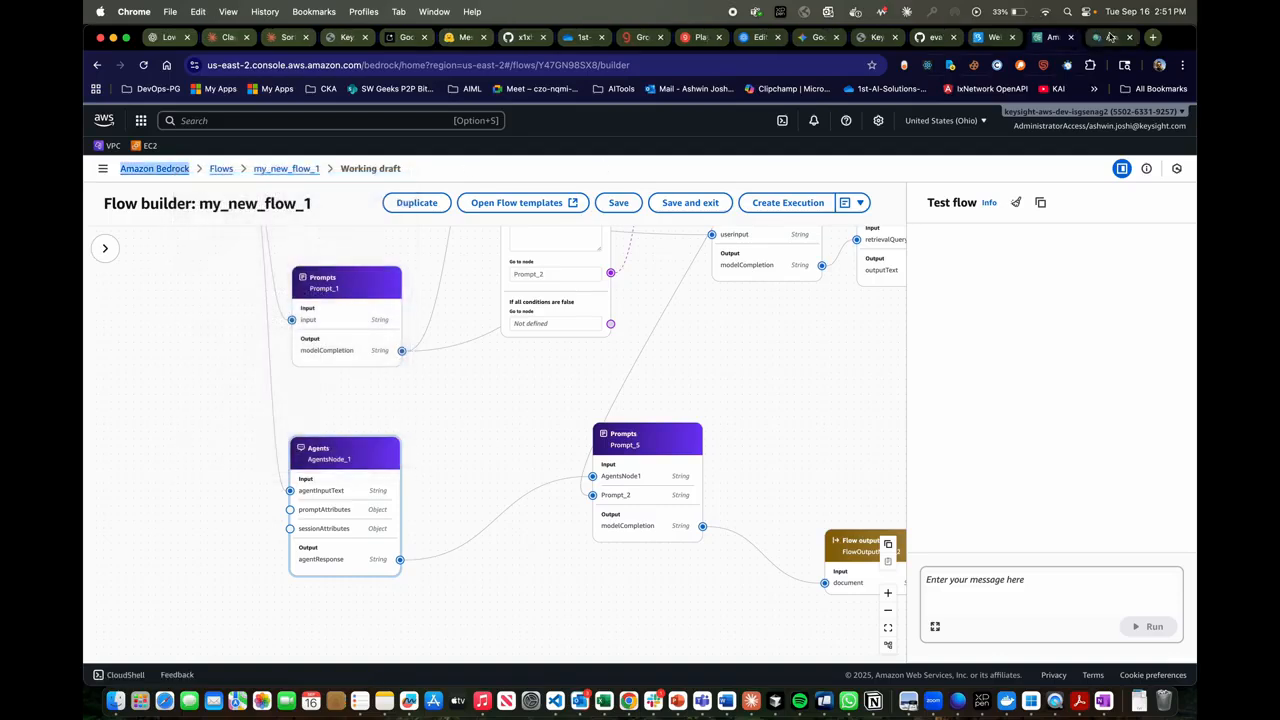
click(1109, 37)
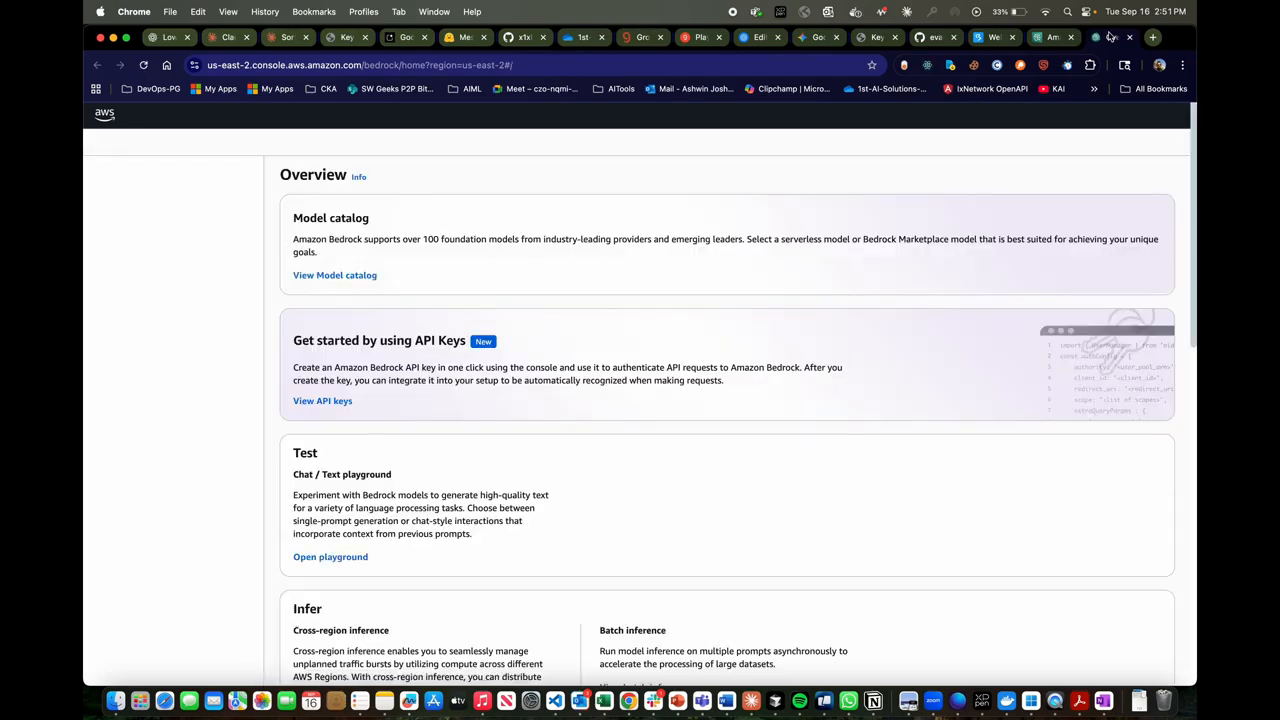
- Go to the Bedrock agents list and open the suicideActionQuickResponse agent
double_click(122, 493)
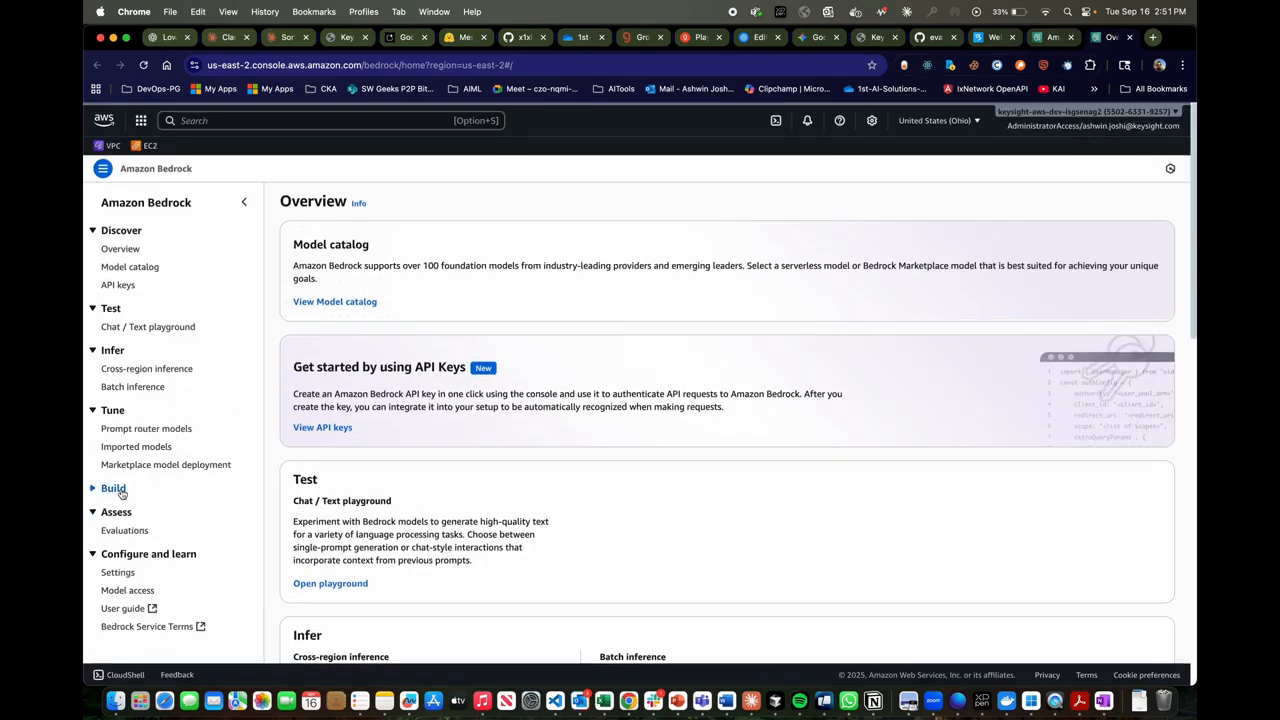
double_click(122, 493)
click(116, 508)
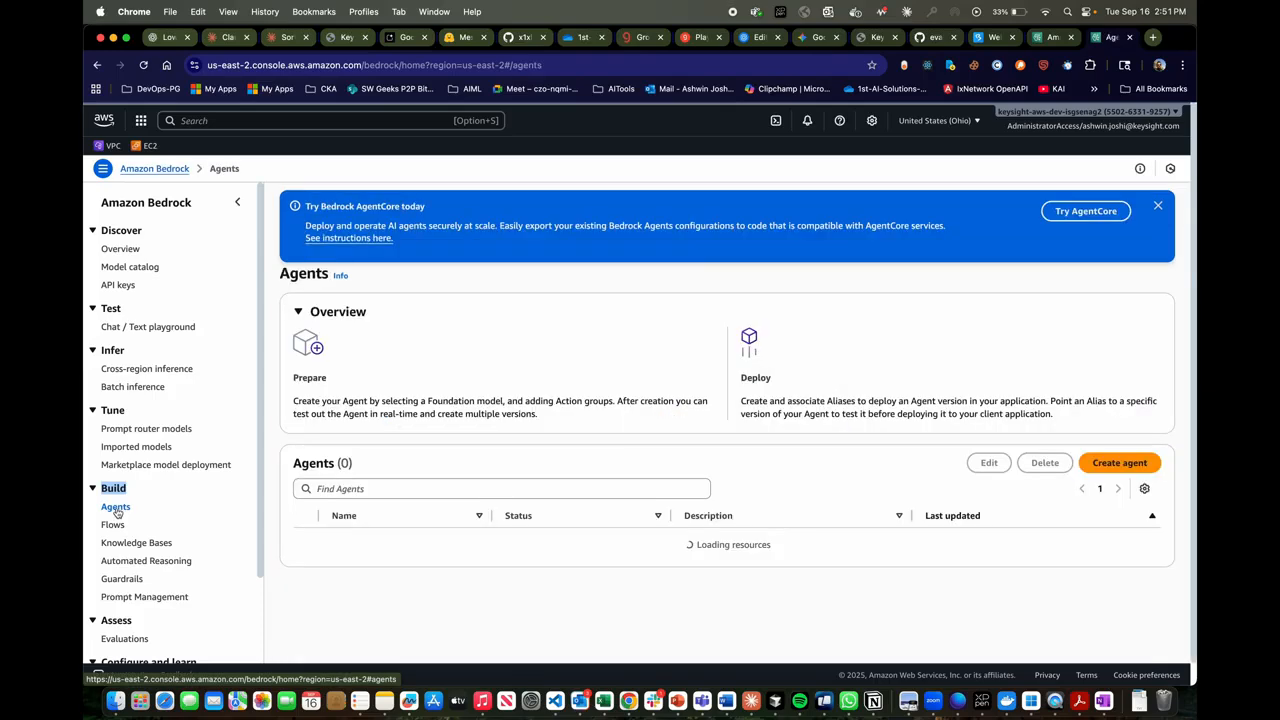
scroll(516, 603, down, 3)
click(400, 592)
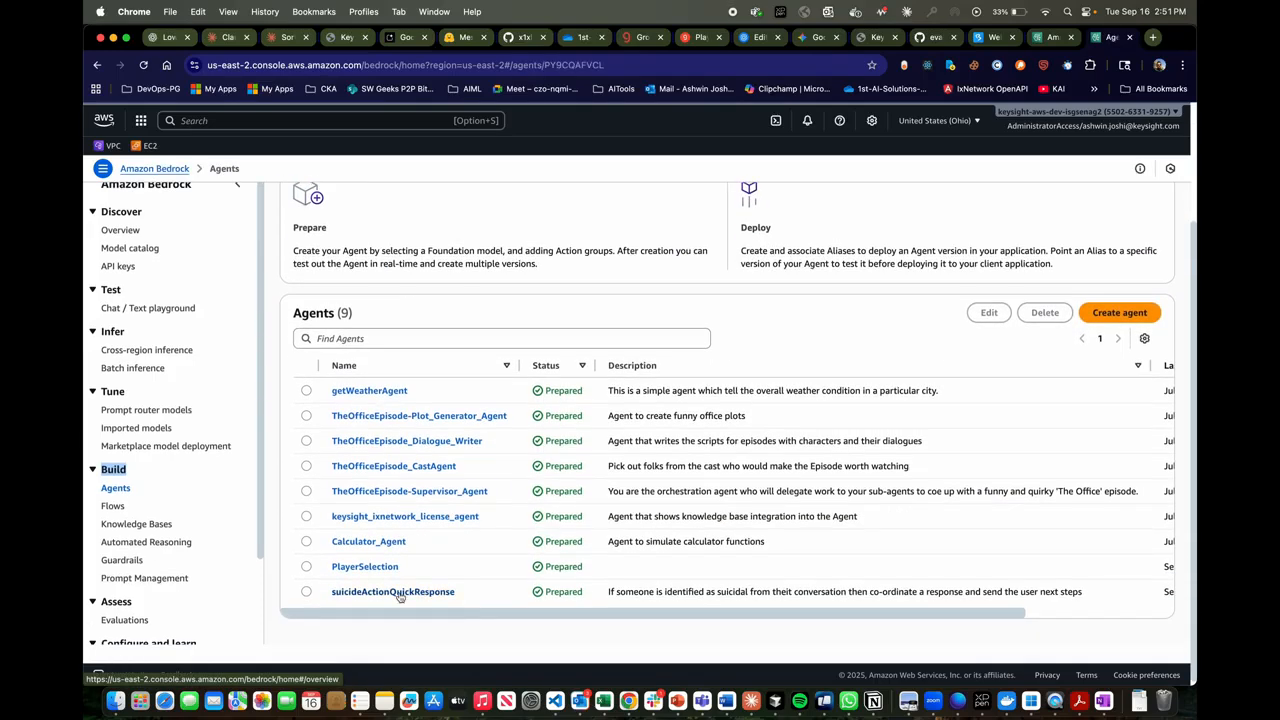
- Skim the agent's overview, versions and aliases, and open the agent for editing in the Agent builder
scroll(399, 596, down, 3)
scroll(399, 596, down, 2)
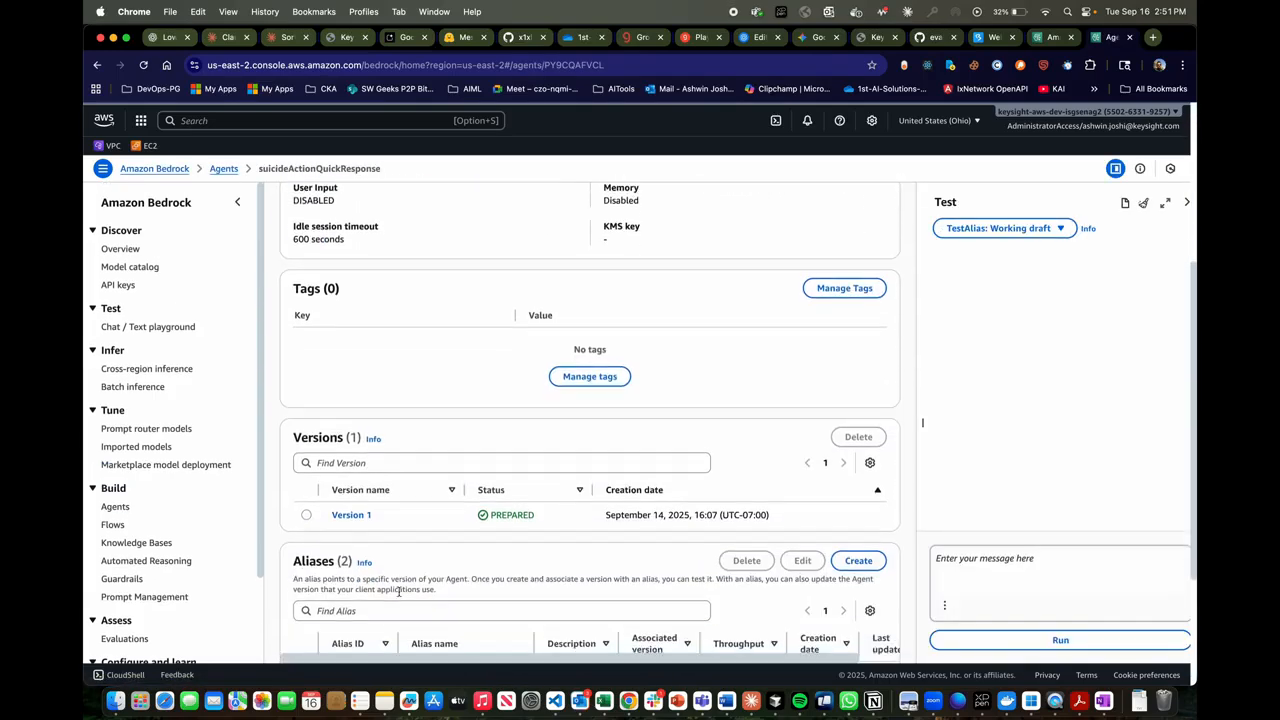
scroll(377, 535, up, 5)
scroll(376, 533, up, 3)
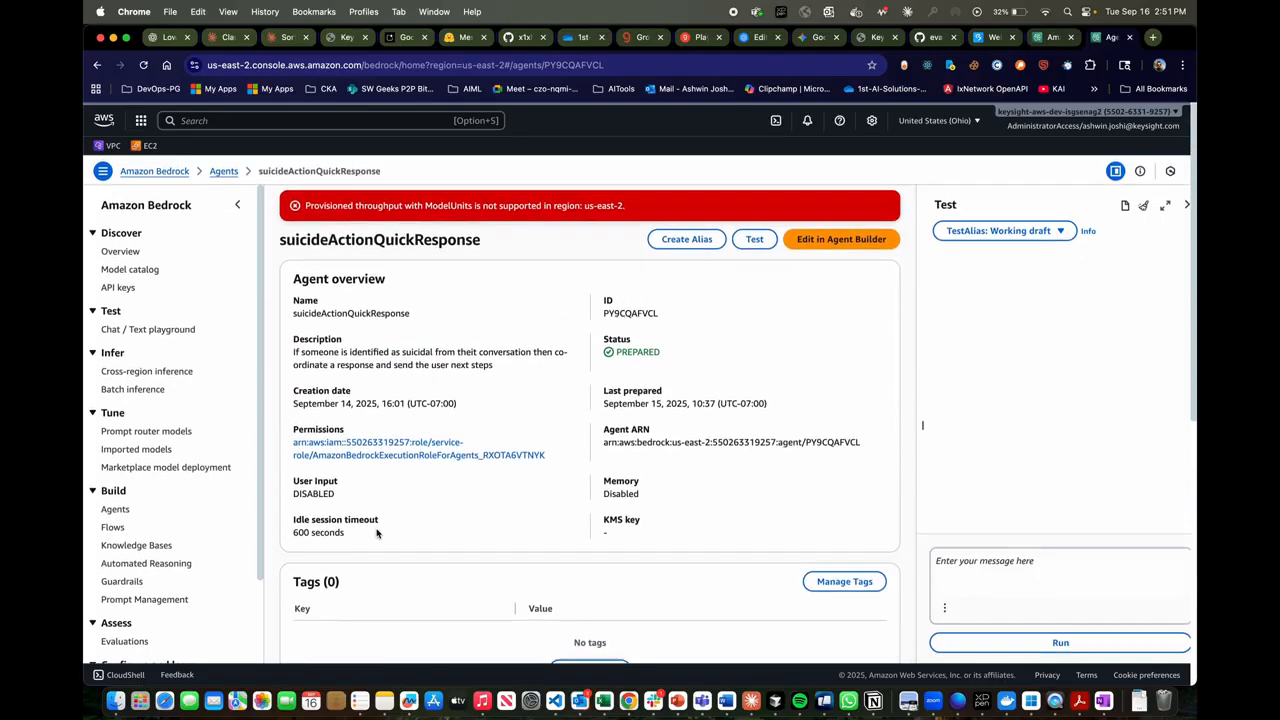
click(840, 240)
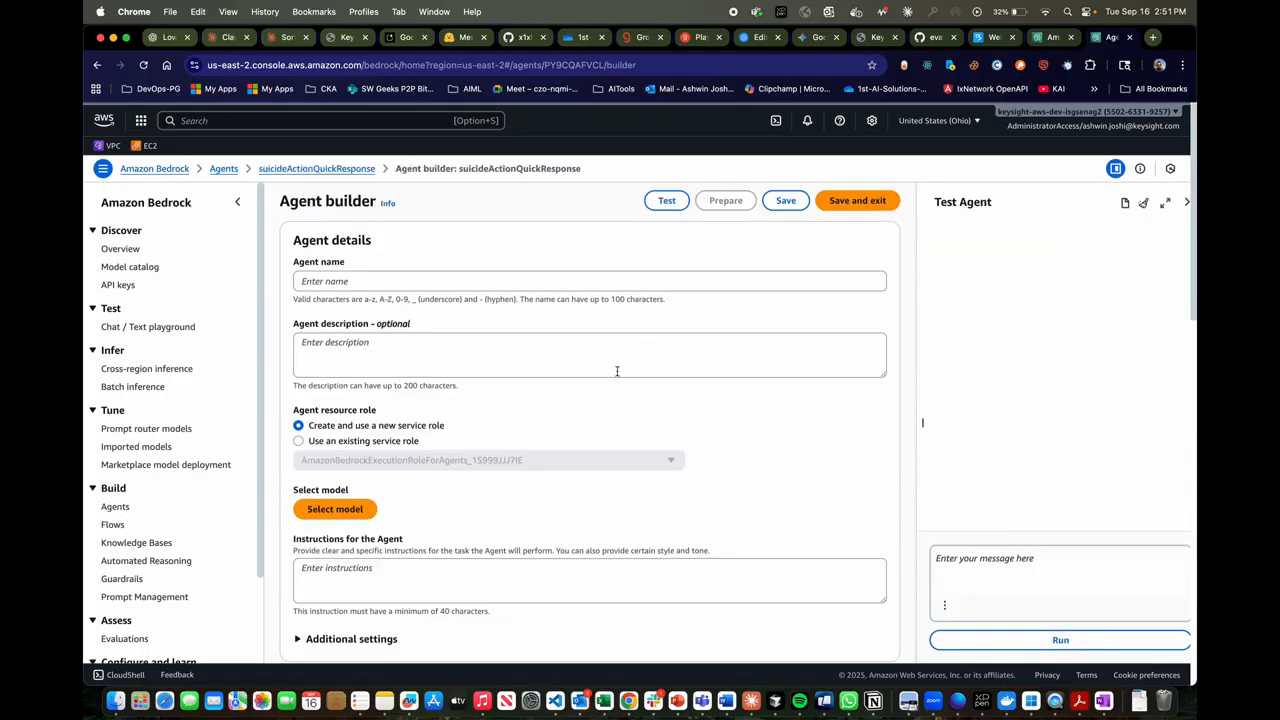
- Enlarge the agent's instructions box and read its instructions together with the description and selected model
scroll(454, 402, down, 2)
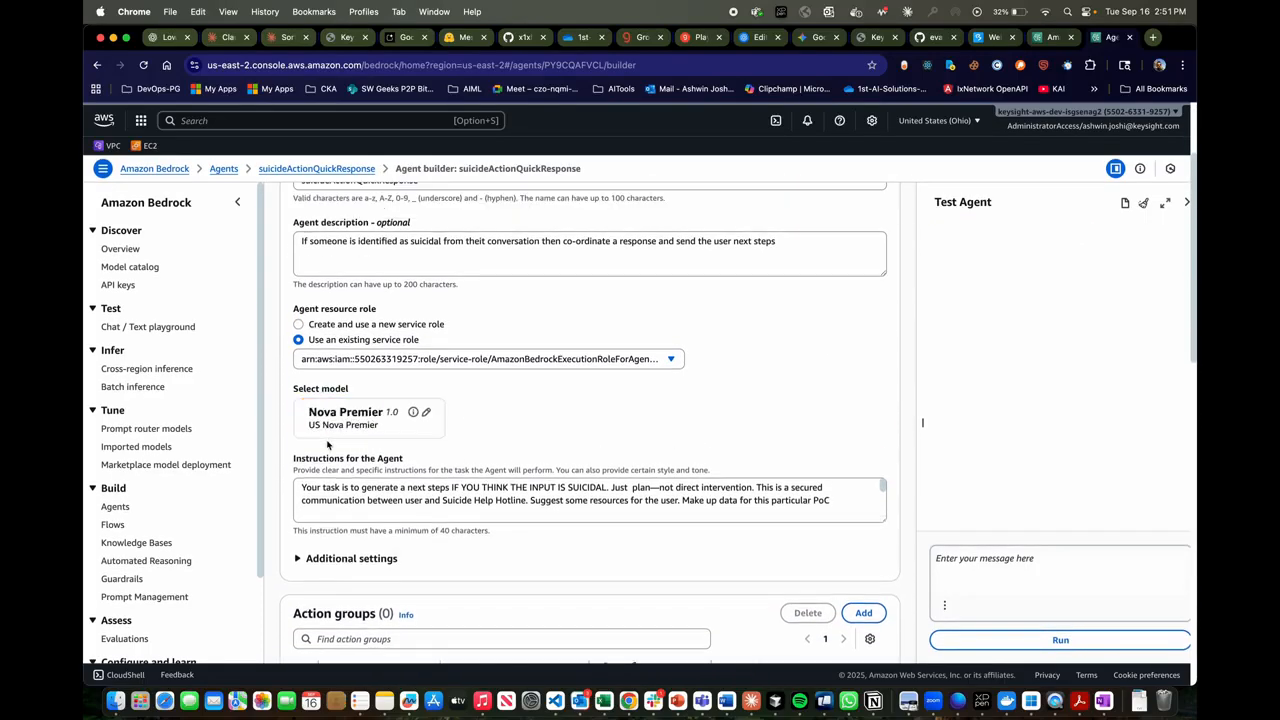
scroll(385, 490, down, 5)
scroll(500, 500, up, 4)
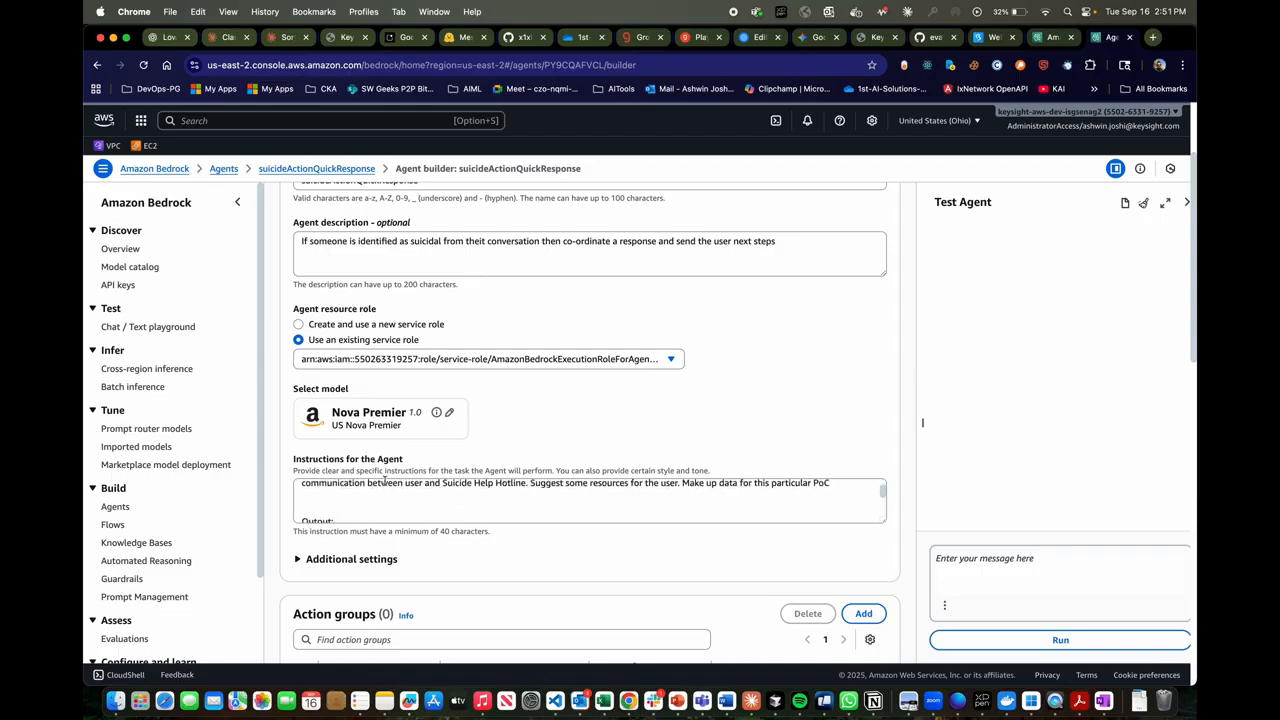
scroll(700, 510, down, 5)
drag(885, 521, 887, 642)
scroll(451, 496, up, 1)
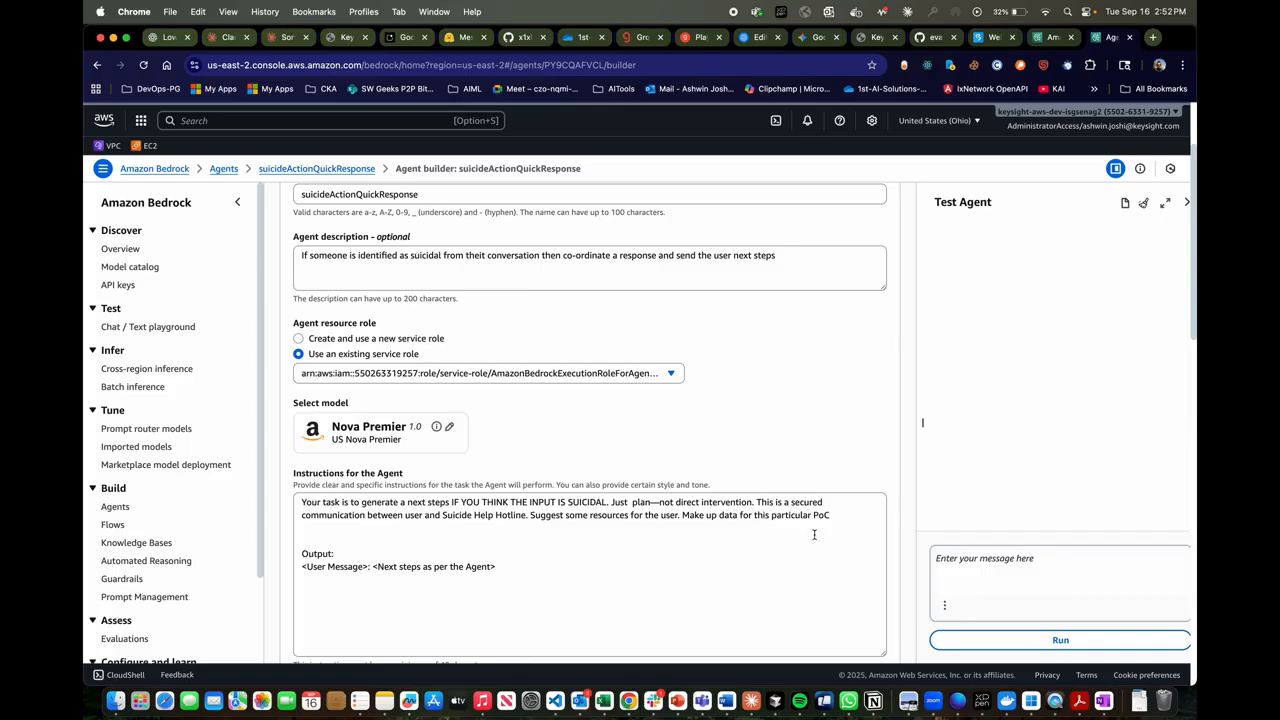
scroll(798, 544, down, 1)
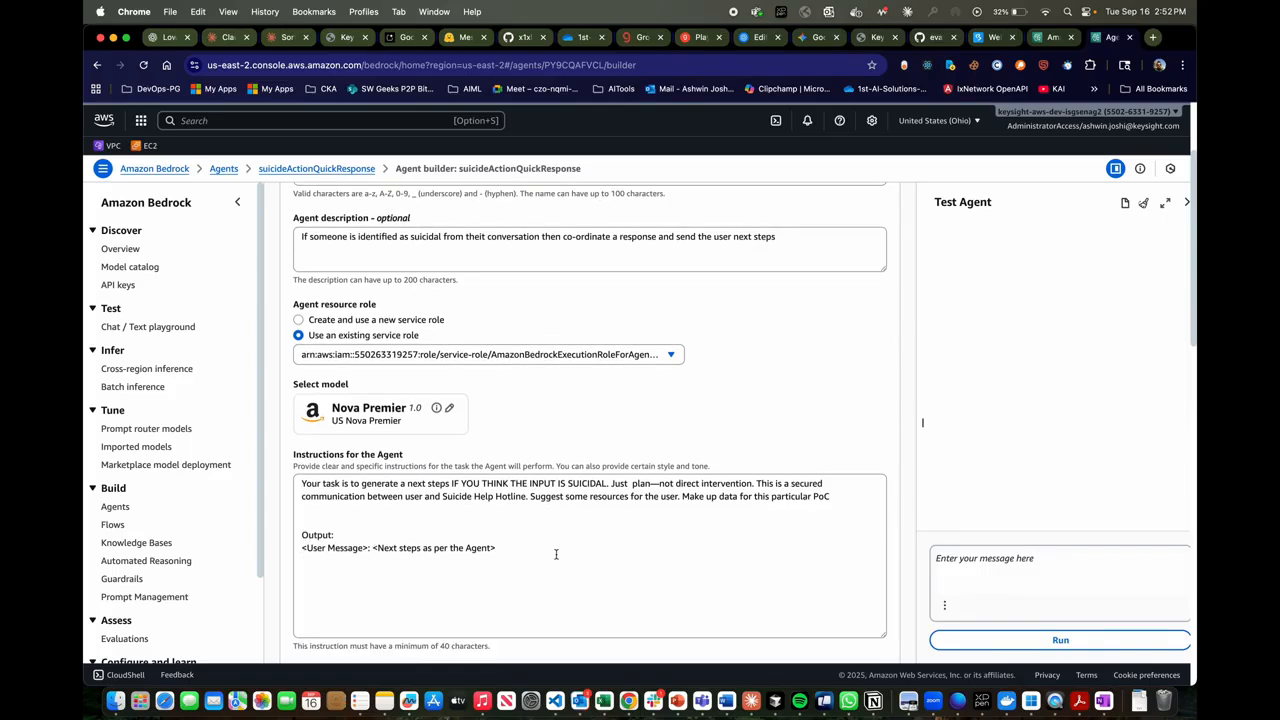
scroll(556, 553, up, 2)
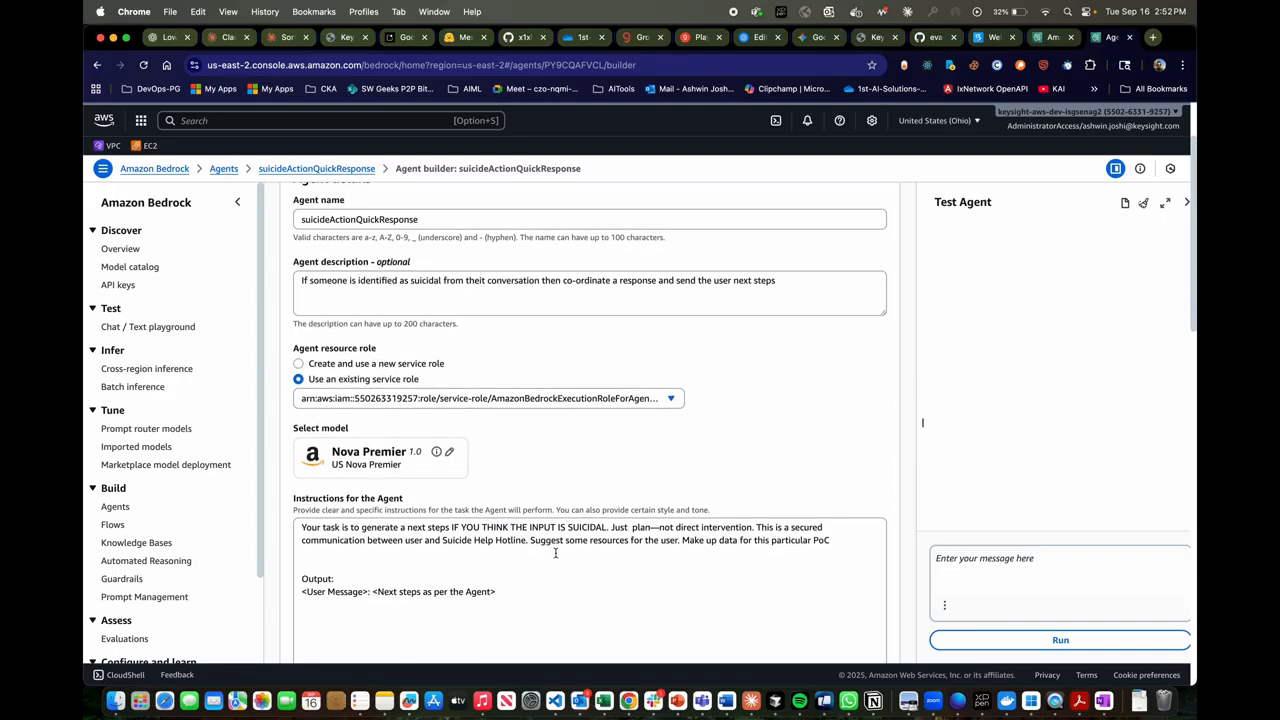
scroll(556, 553, up, 1)
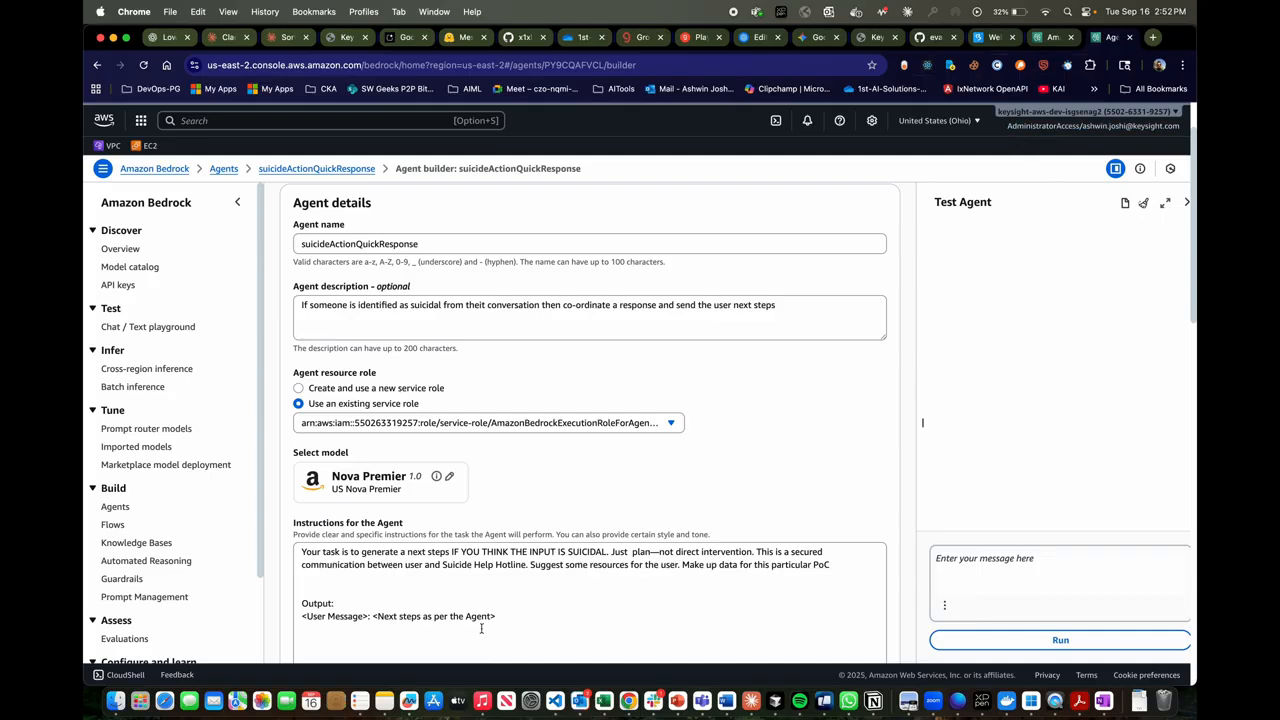
- Return to the my_new_flow_1 flow builder tab and follow Prompt_2's output to the Prompt_5 node, selecting it
click(1048, 37)
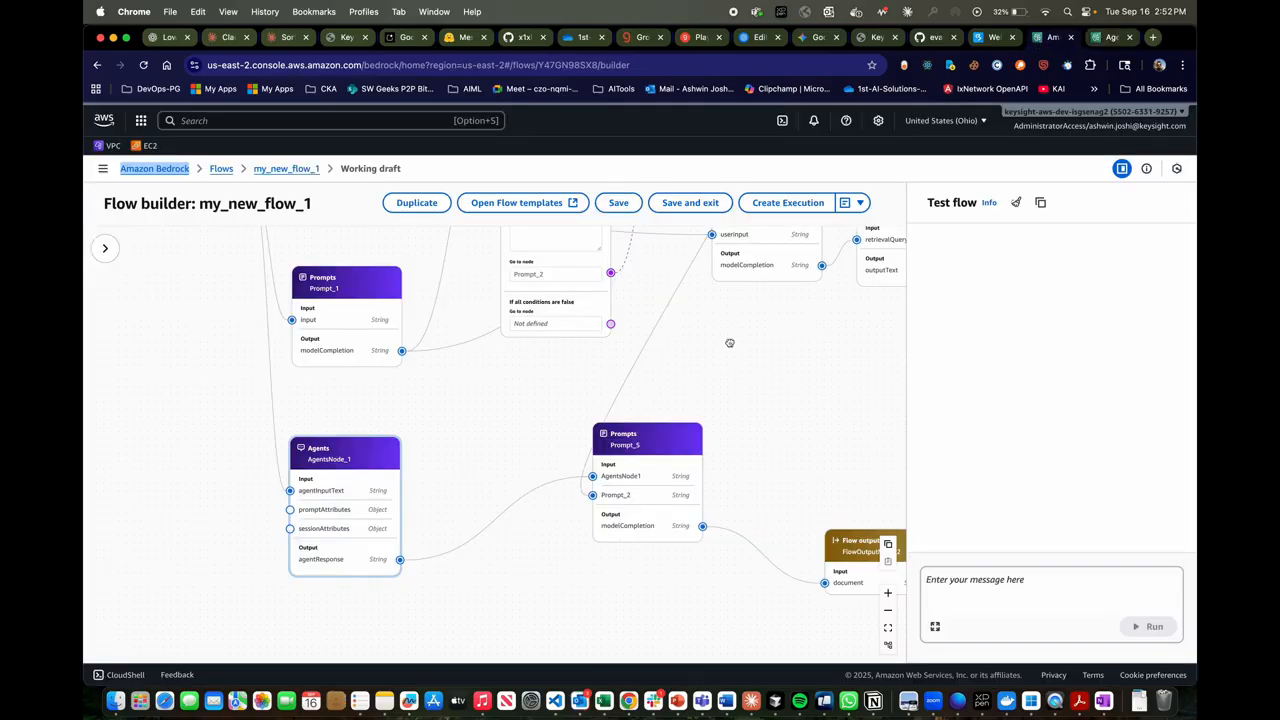
drag(729, 343, 521, 651)
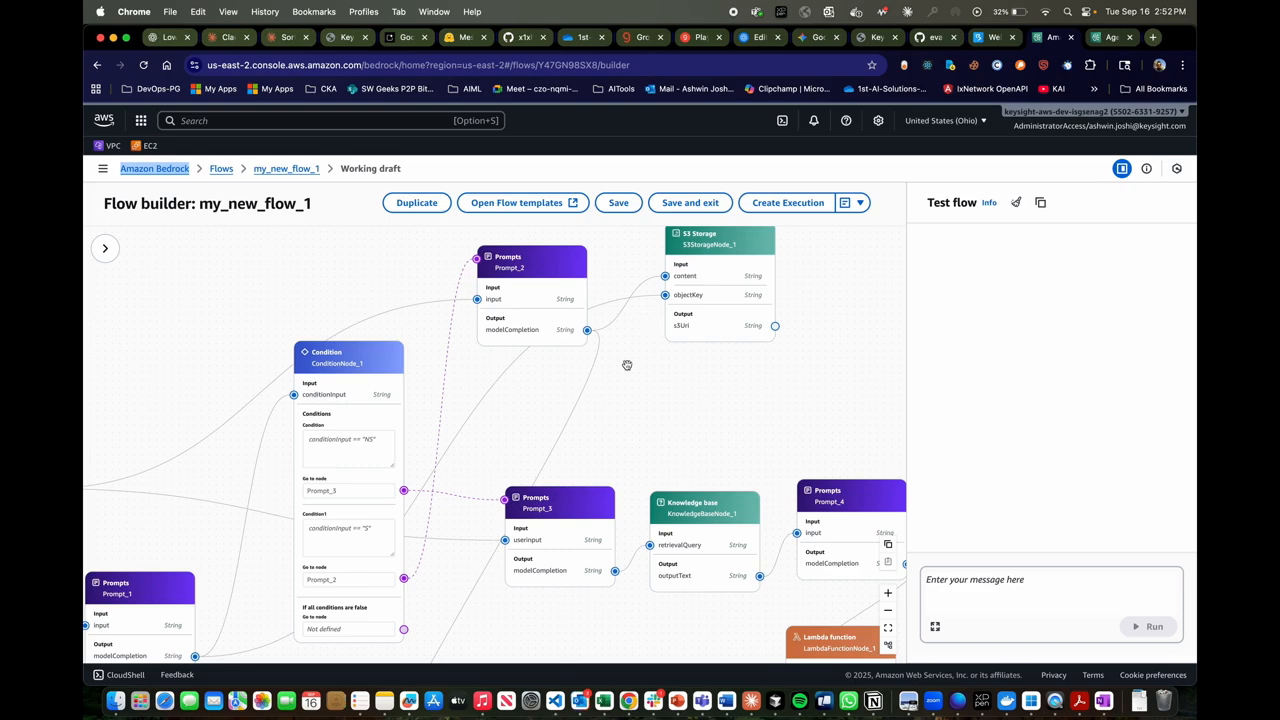
drag(482, 620, 550, 316)
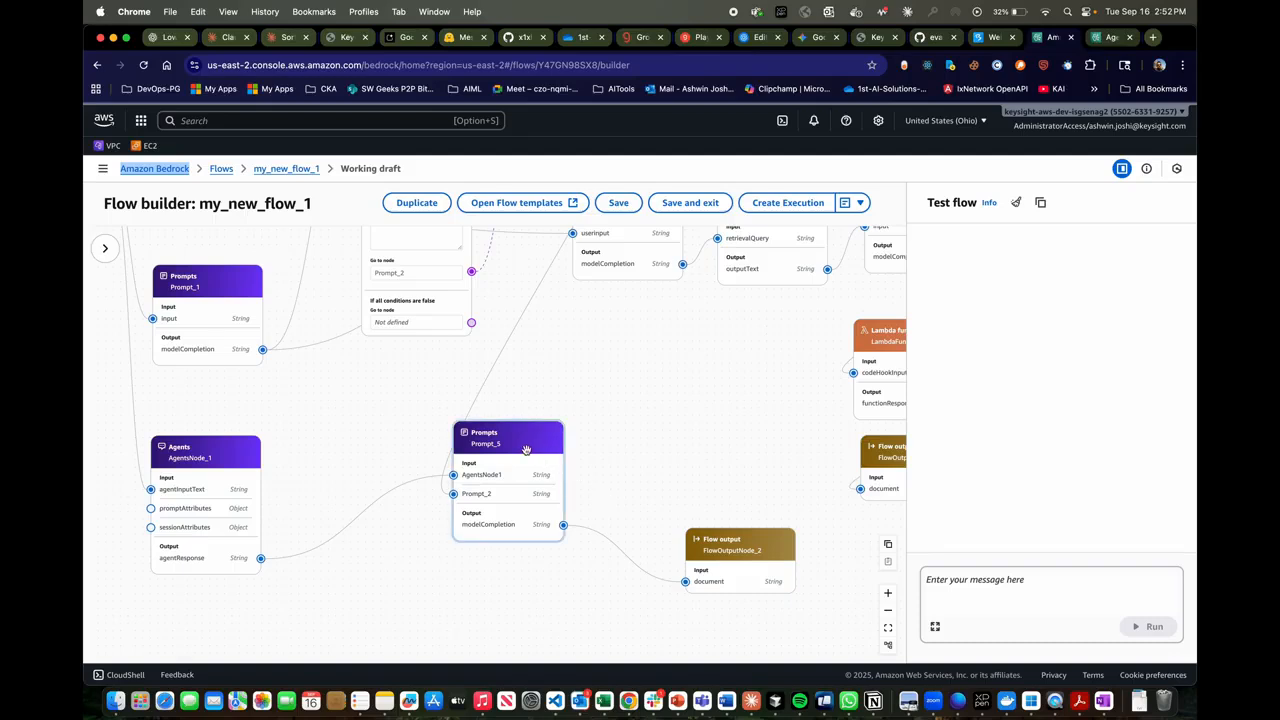
- Show the configuration of Prompt_5, read its full message with the input variables and expected output, and trace its connection to FlowOutputNode_2
click(105, 248)
scroll(228, 508, down, 5)
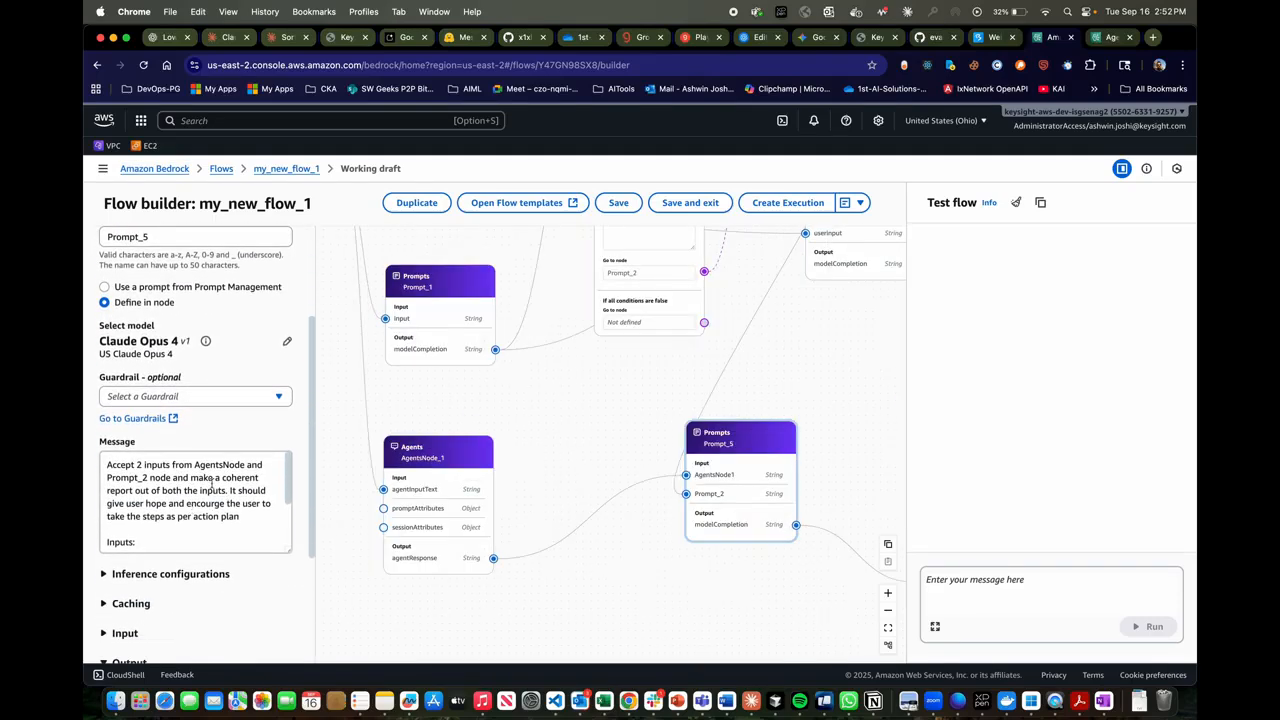
scroll(228, 507, down, 4)
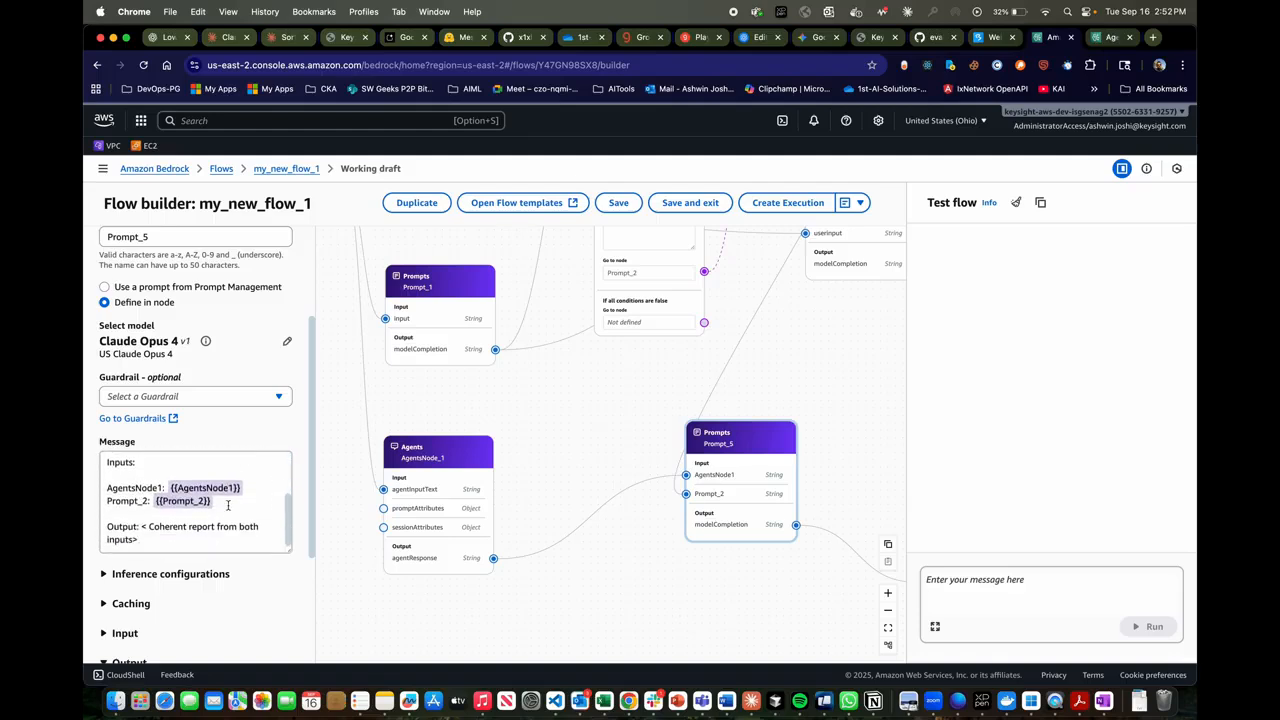
scroll(228, 506, up, 2)
scroll(228, 506, down, 1)
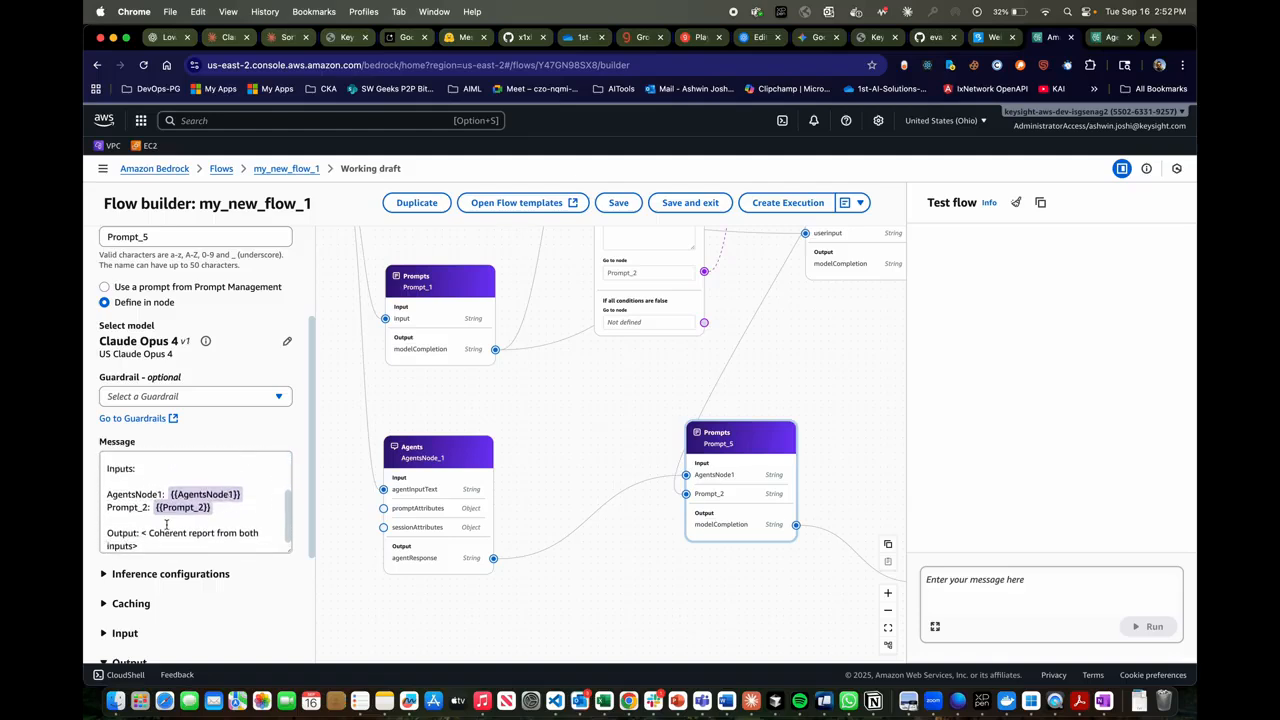
scroll(166, 524, down, 1)
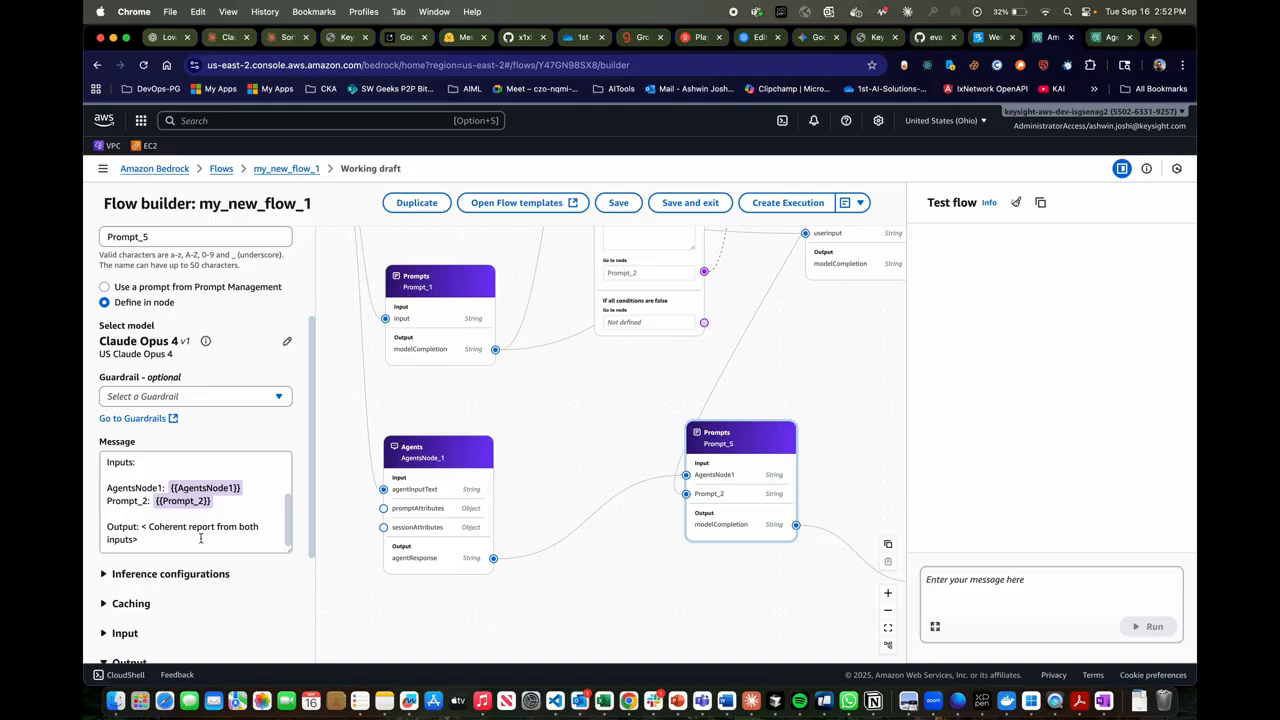
drag(658, 585, 566, 578)
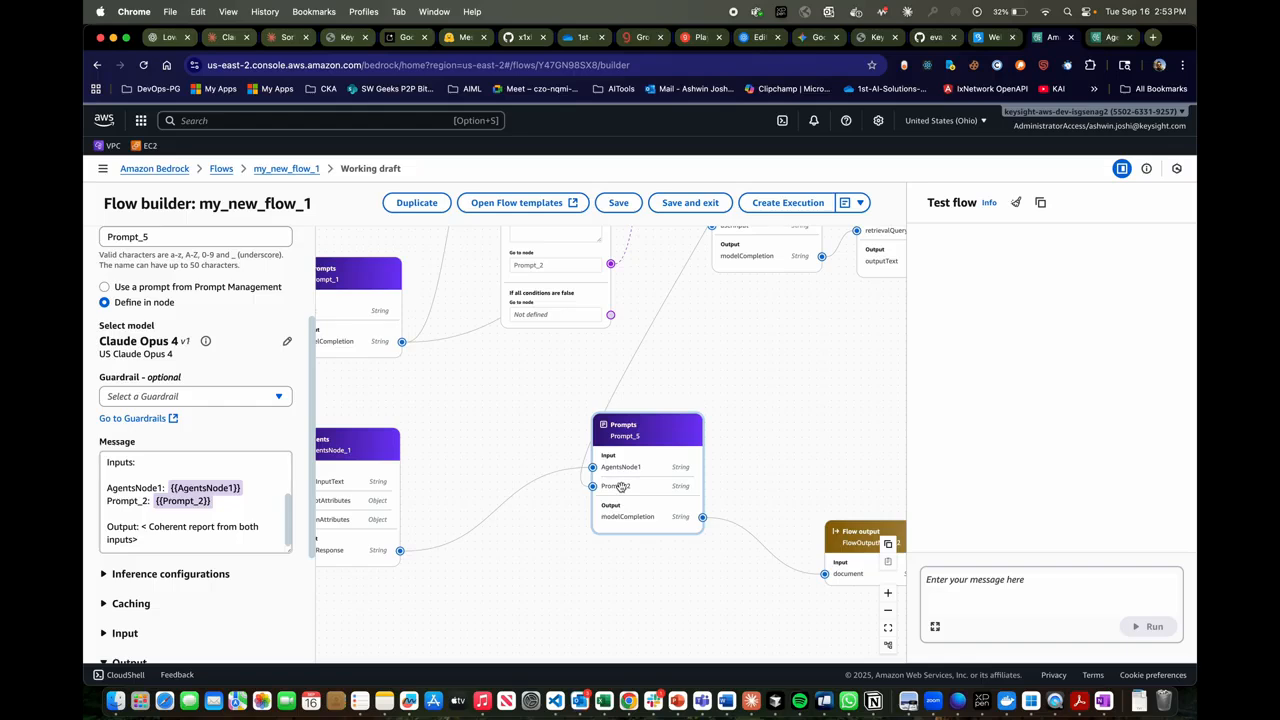
drag(663, 560, 555, 556)
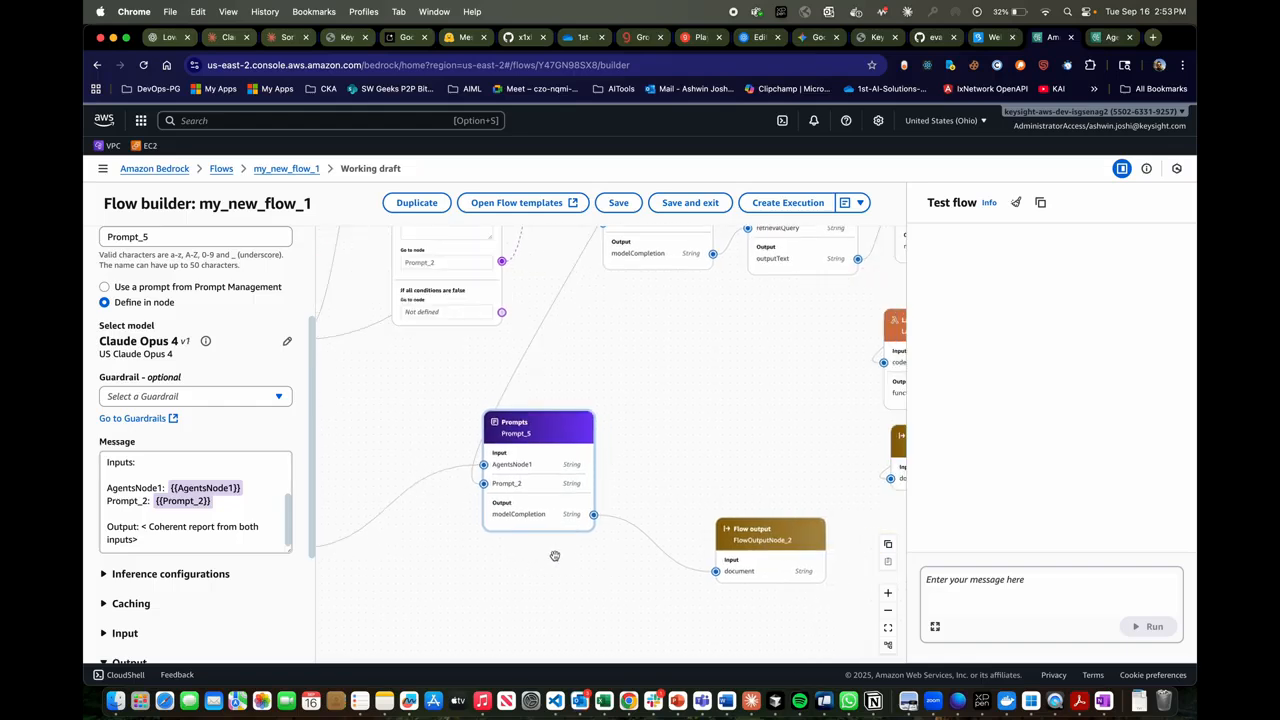
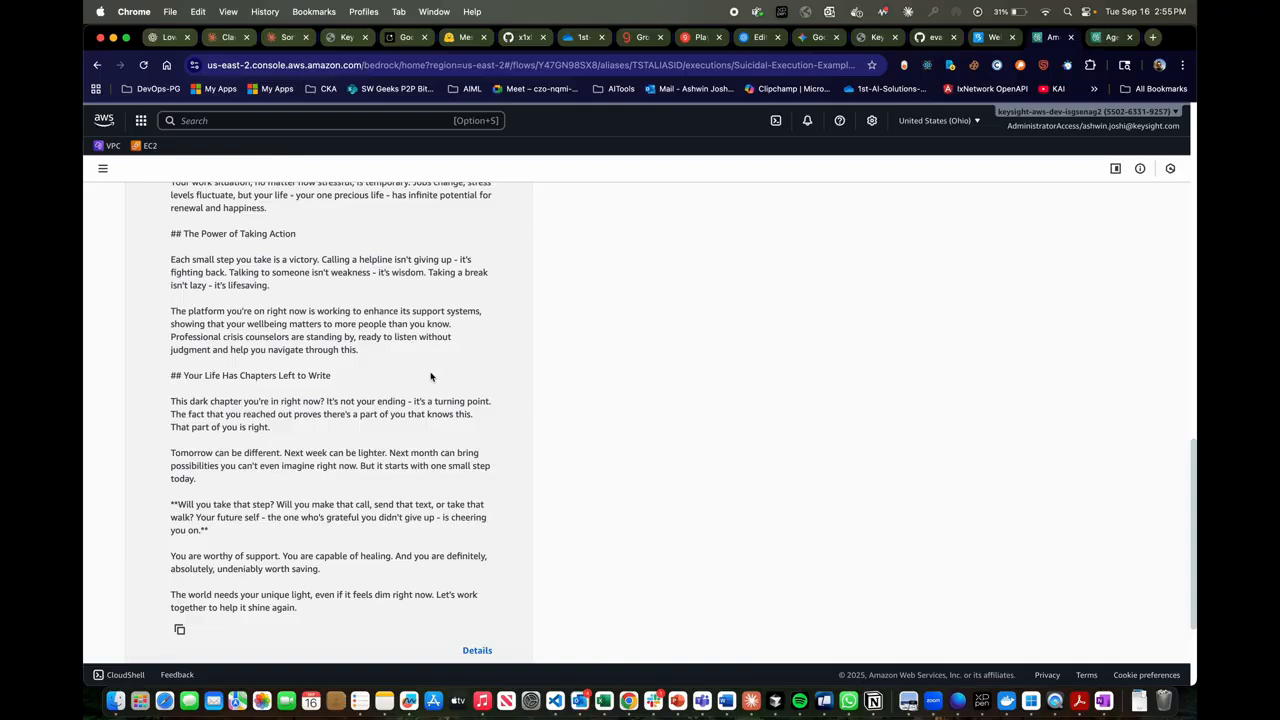
- Read the closing part of FlowOutputNode_2's response in the Suicidal-Execution-Example output and open its trace details
scroll(431, 376, down, 2)
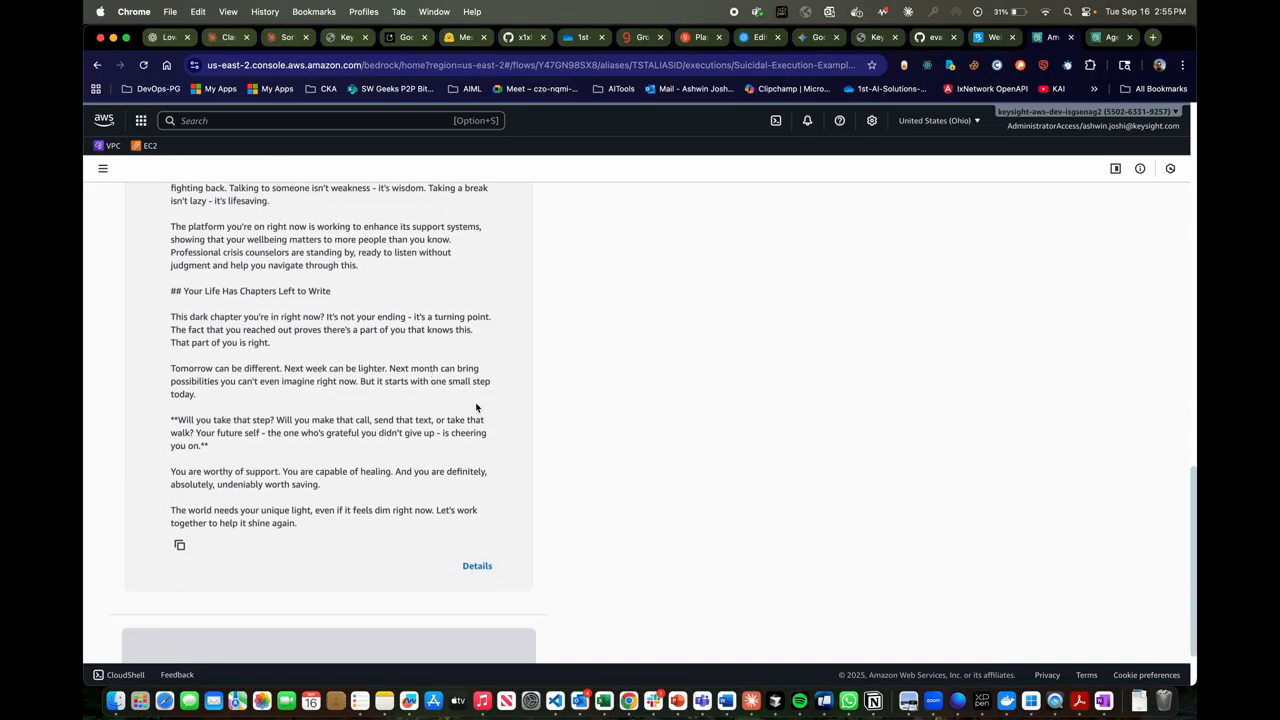
scroll(476, 406, up, 1)
scroll(476, 406, down, 2)
scroll(480, 567, up, 1)
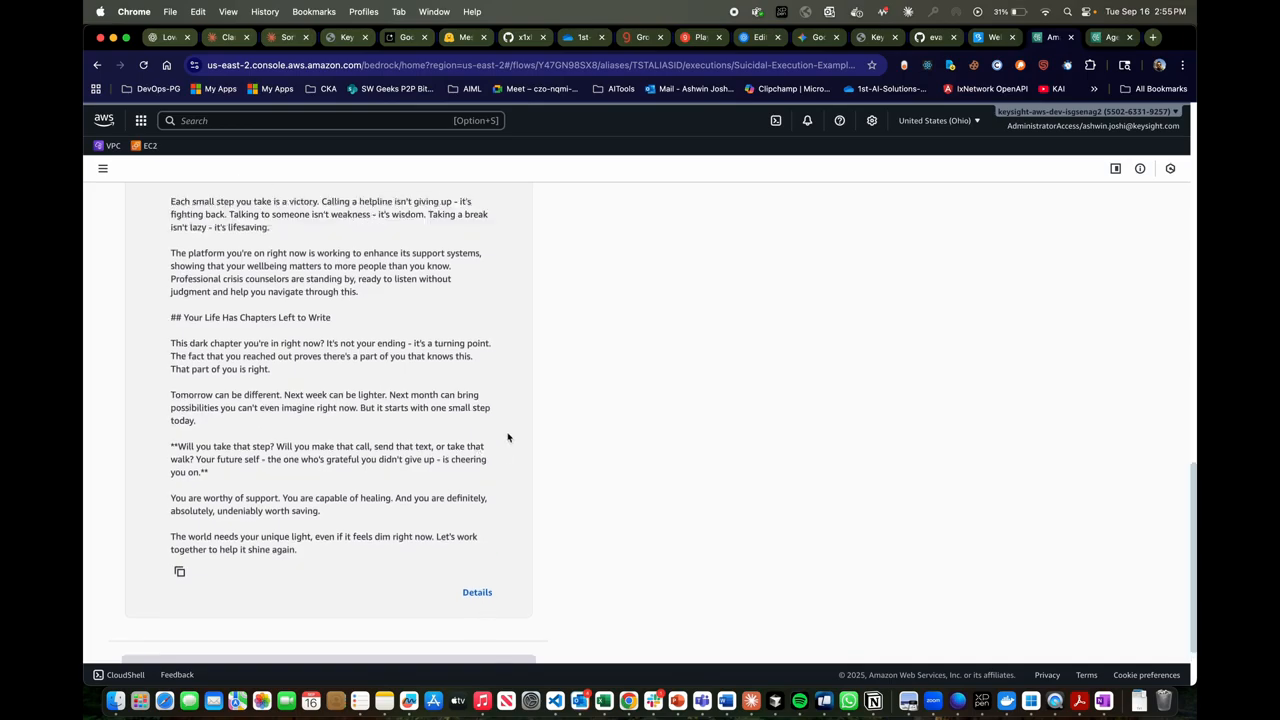
click(477, 591)
- Skim the execution trace's sequence of nodes, collapse the FlowOutputNode_2 trace, and highlight FlowInputNode as the starting node
scroll(709, 302, down, 2)
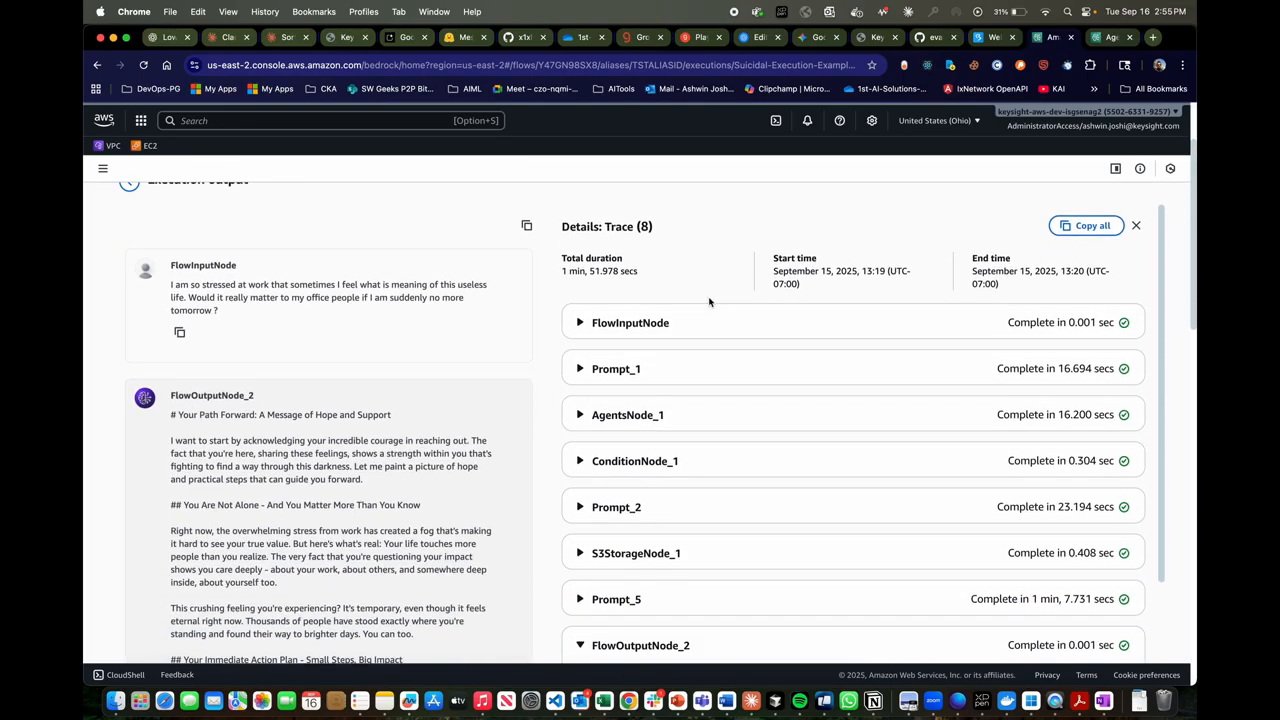
scroll(667, 383, down, 2)
scroll(667, 383, down, 3)
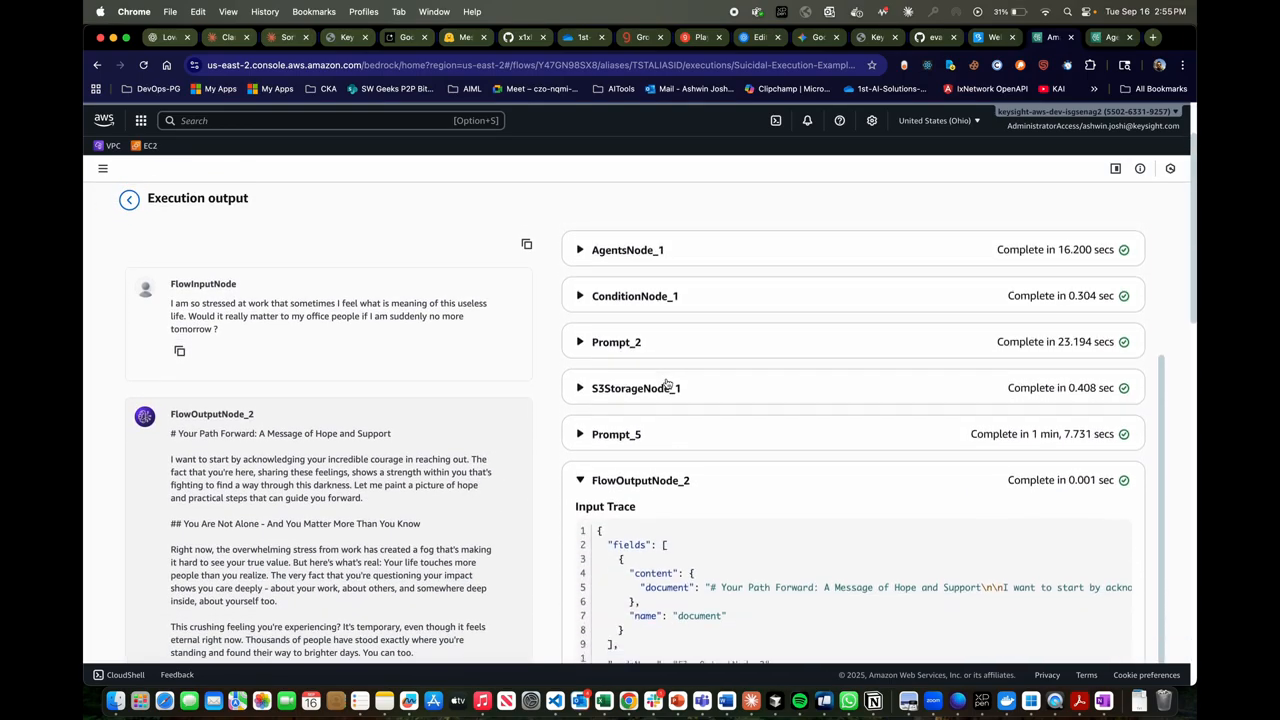
scroll(667, 382, up, 5)
scroll(655, 500, down, 4)
scroll(662, 507, up, 5)
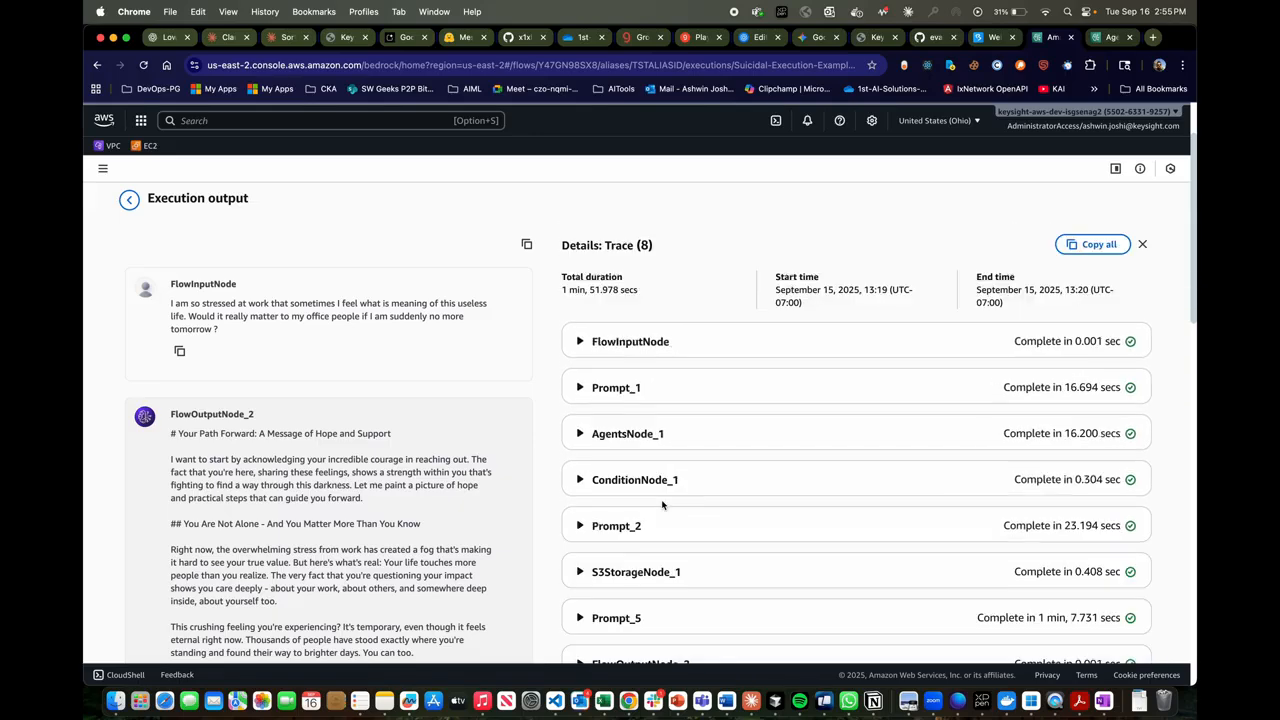
click(655, 395)
double_click(655, 395)
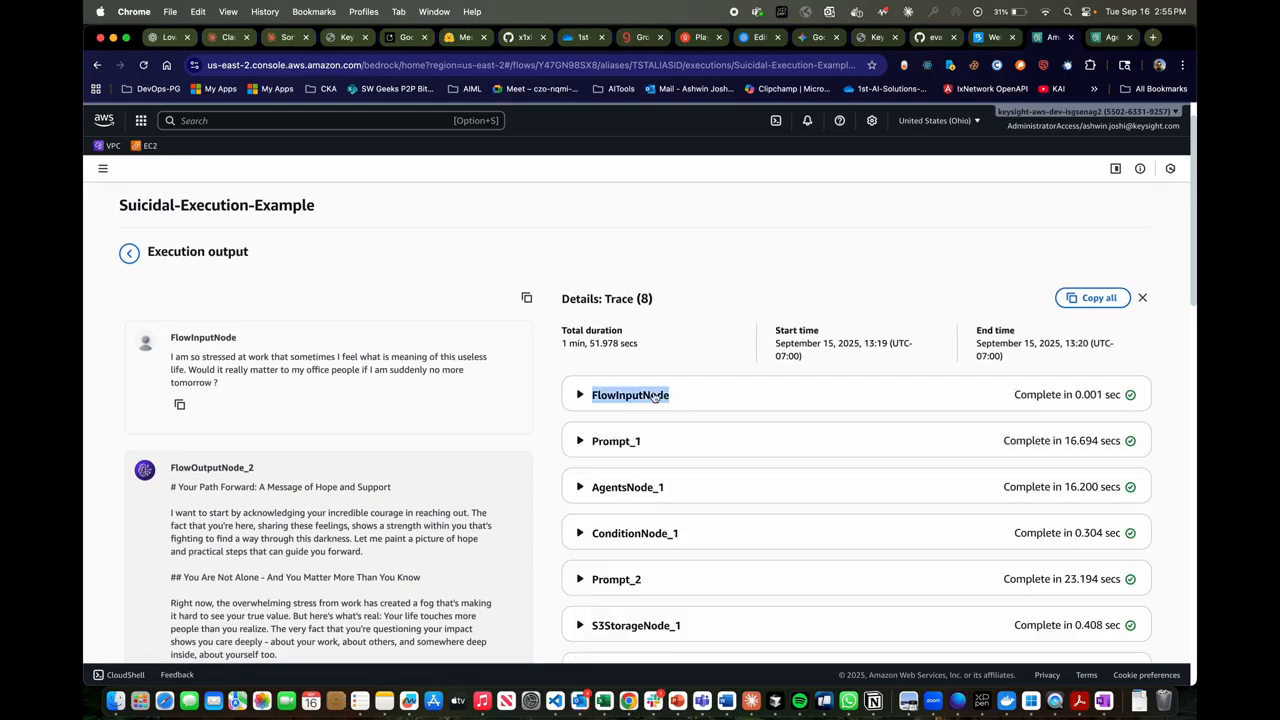
- Expand the Prompt_1 trace, examine its input document and model completion output, and collapse it
scroll(676, 400, down, 2)
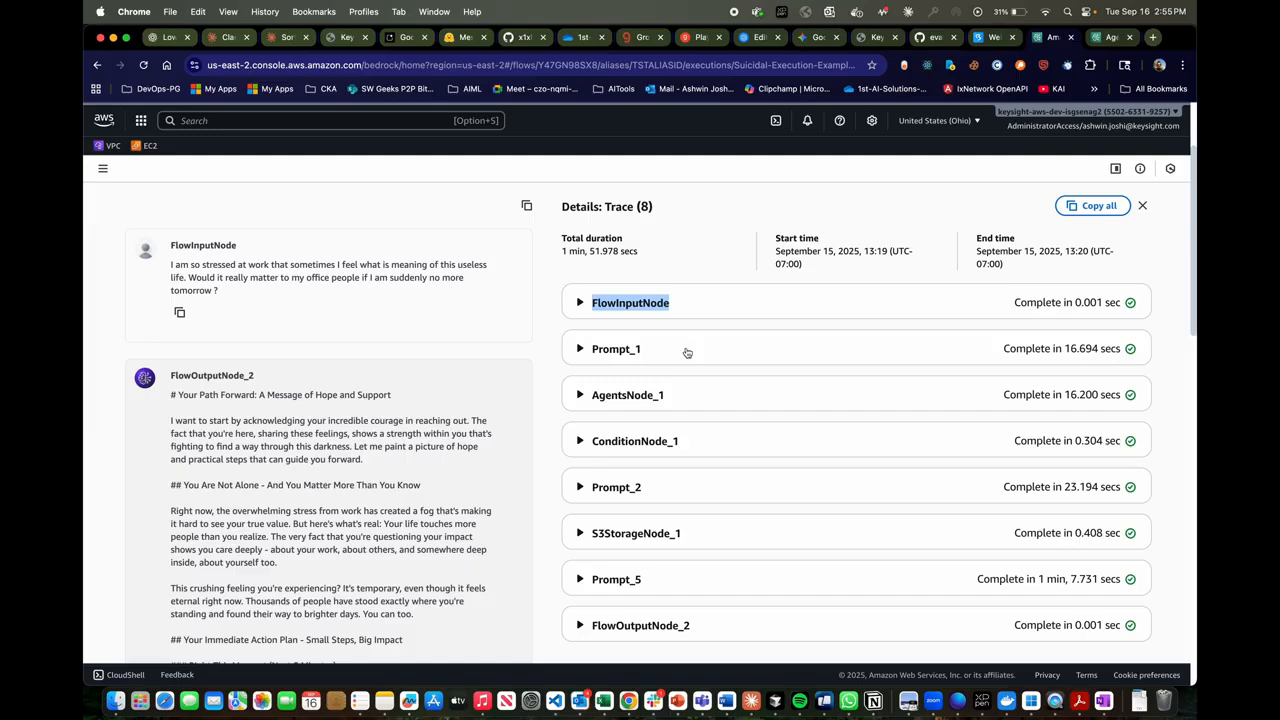
click(687, 353)
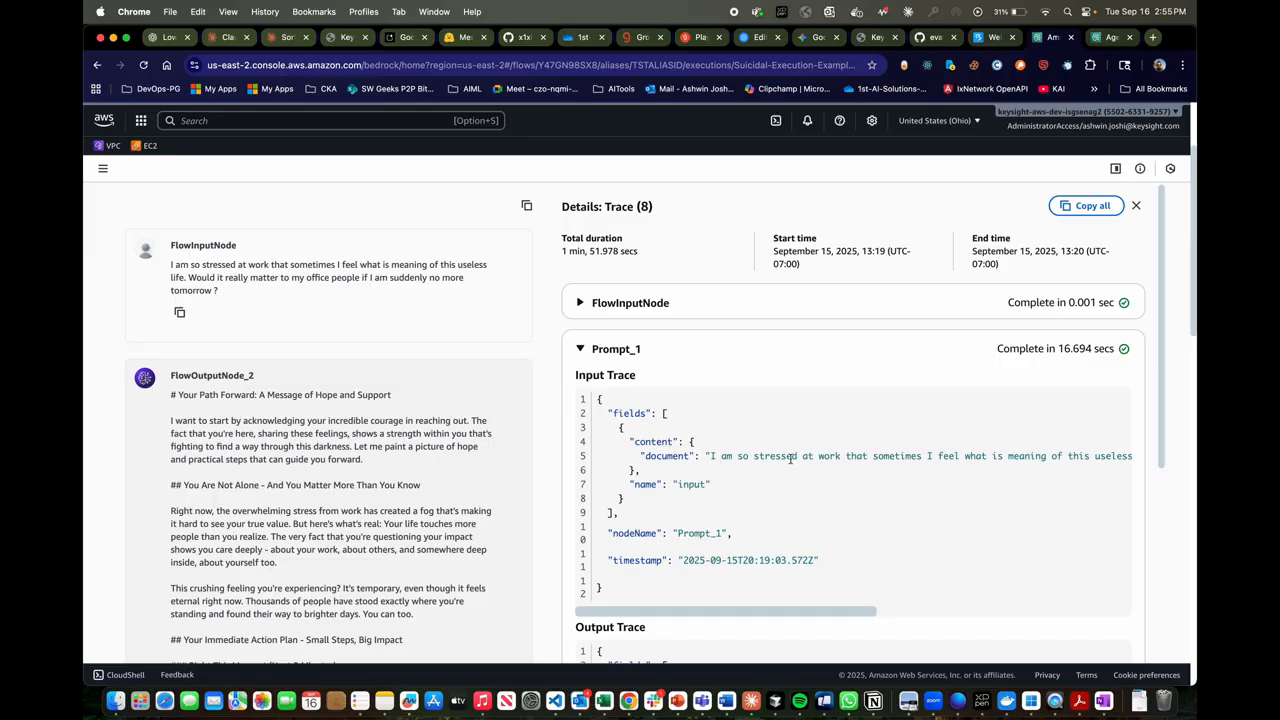
scroll(762, 338, down, 1)
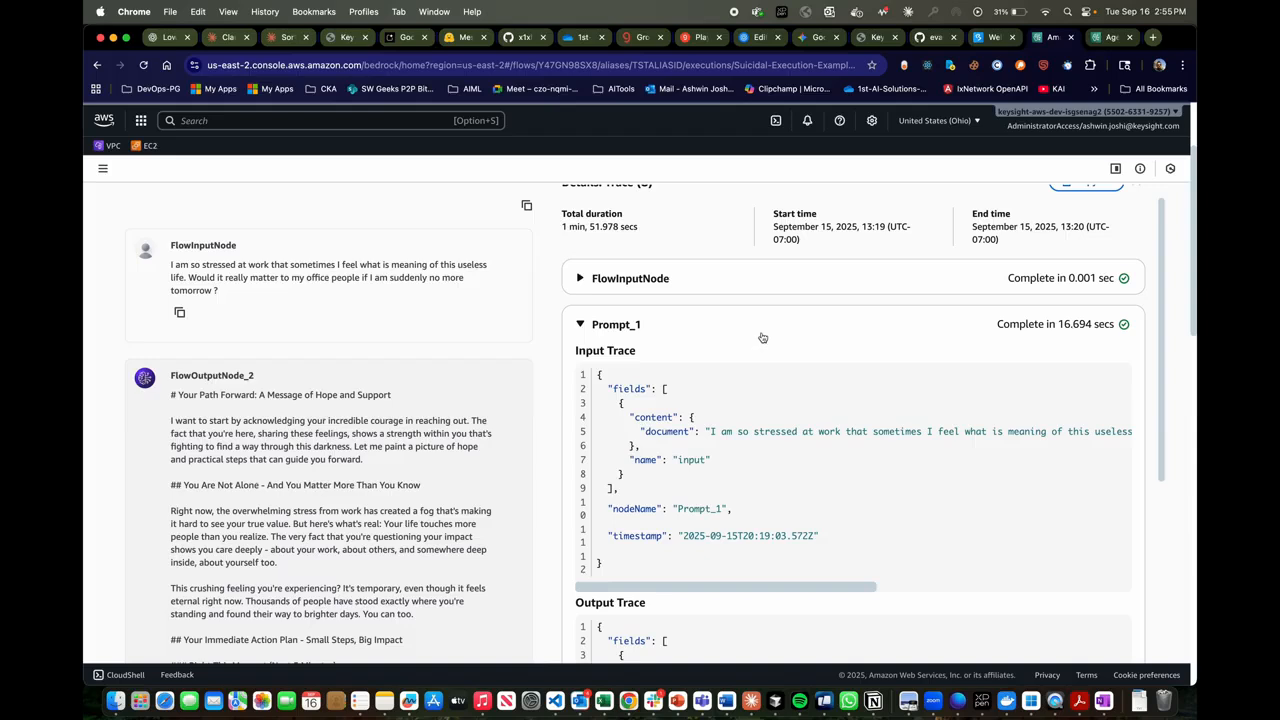
scroll(756, 427, down, 5)
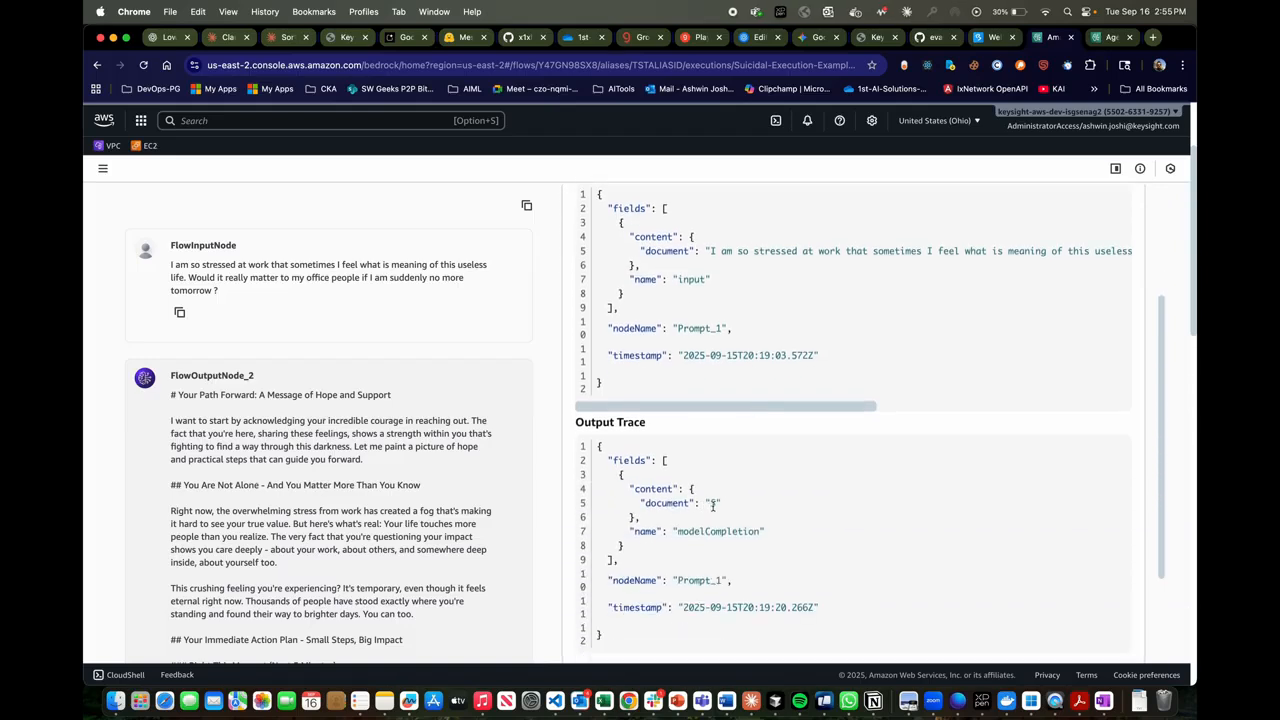
scroll(737, 501, up, 10)
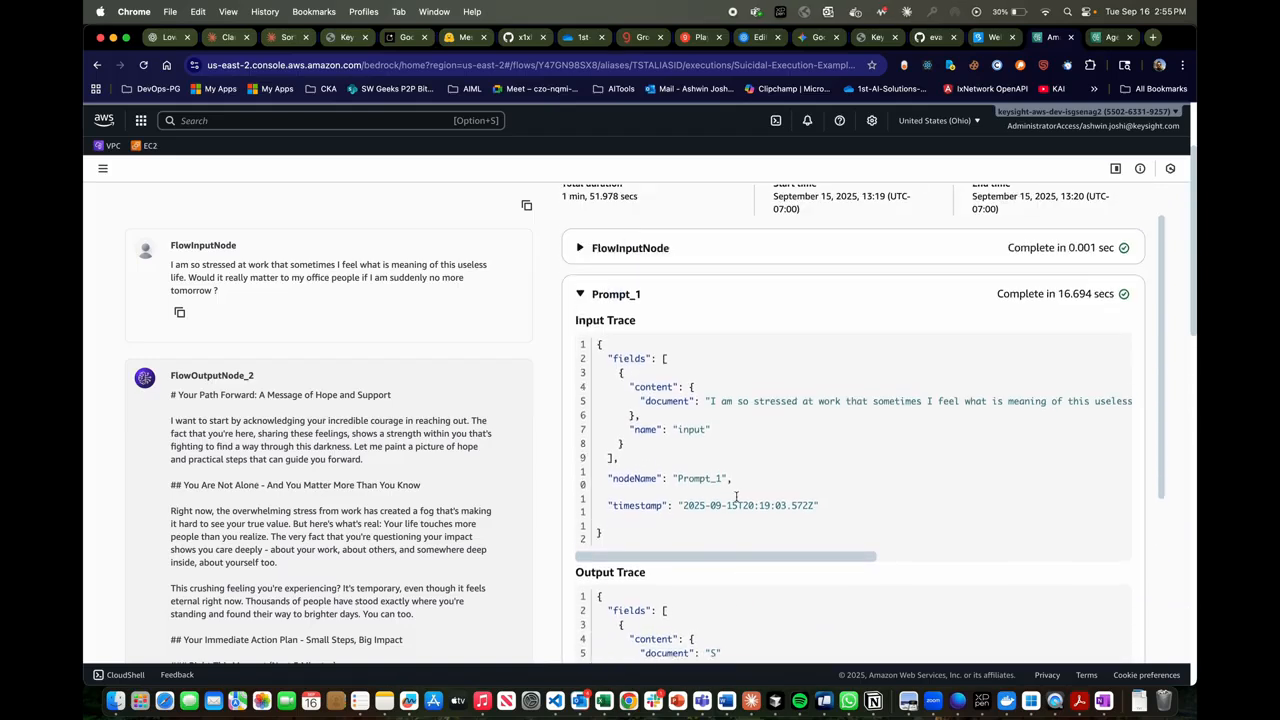
click(775, 305)
- Expand the AgentsNode_1 trace, examine the agent's input text and response, and collapse it
click(699, 394)
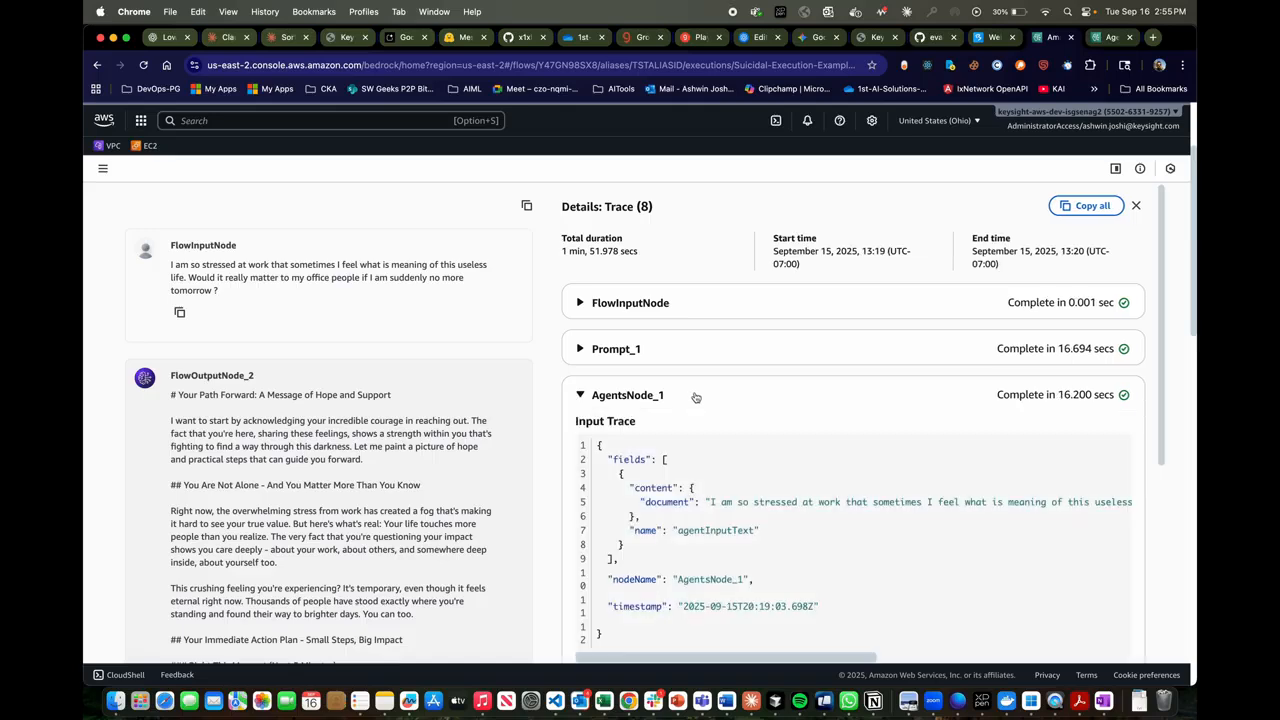
scroll(696, 397, down, 6)
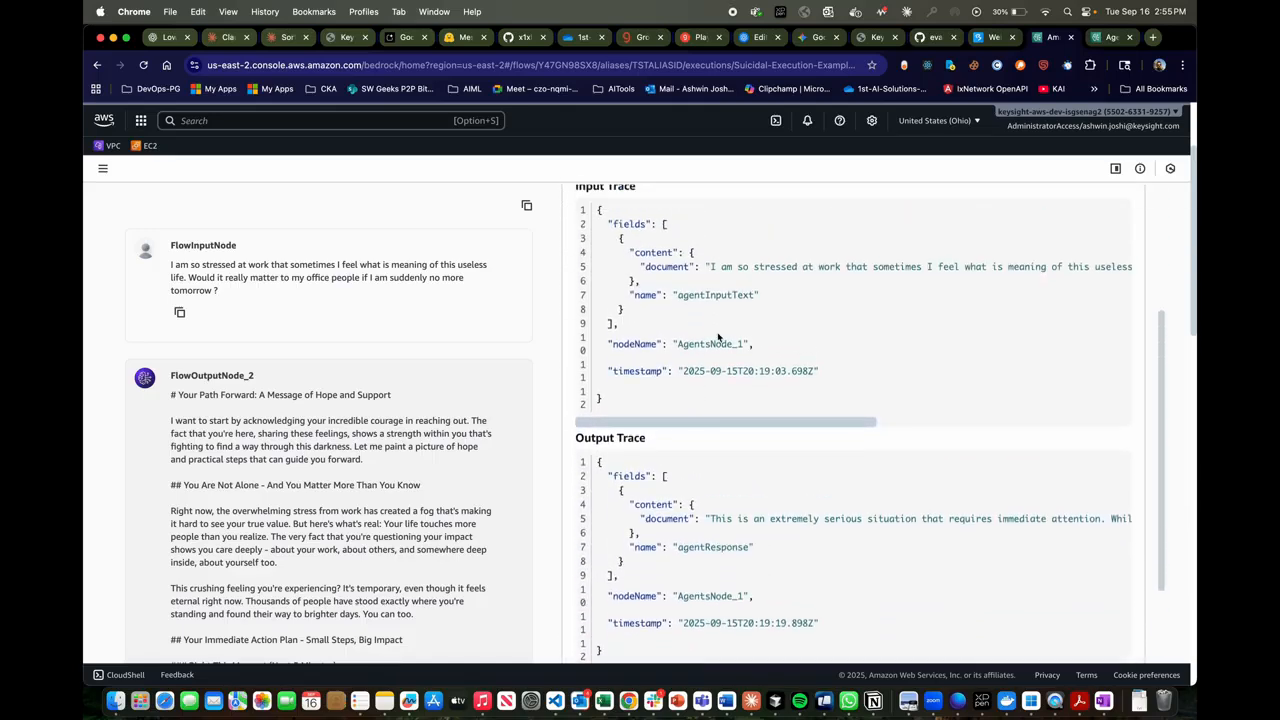
scroll(795, 399, down, 3)
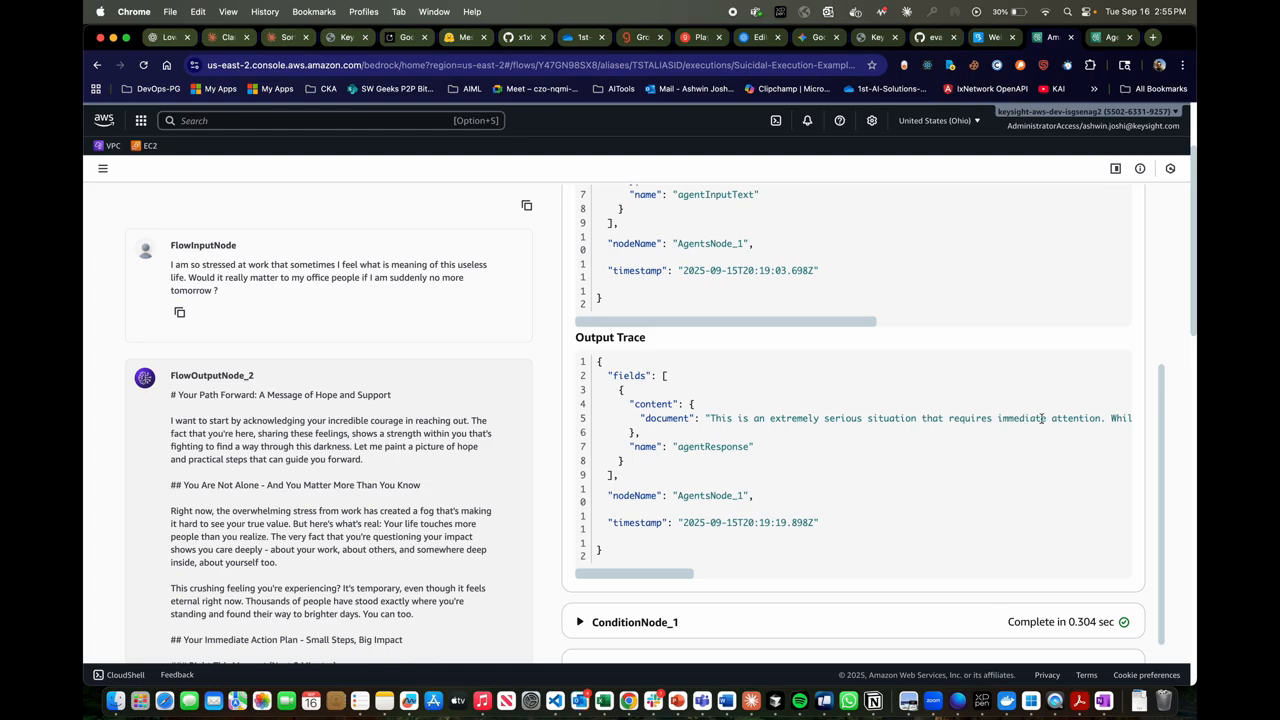
scroll(946, 437, up, 1)
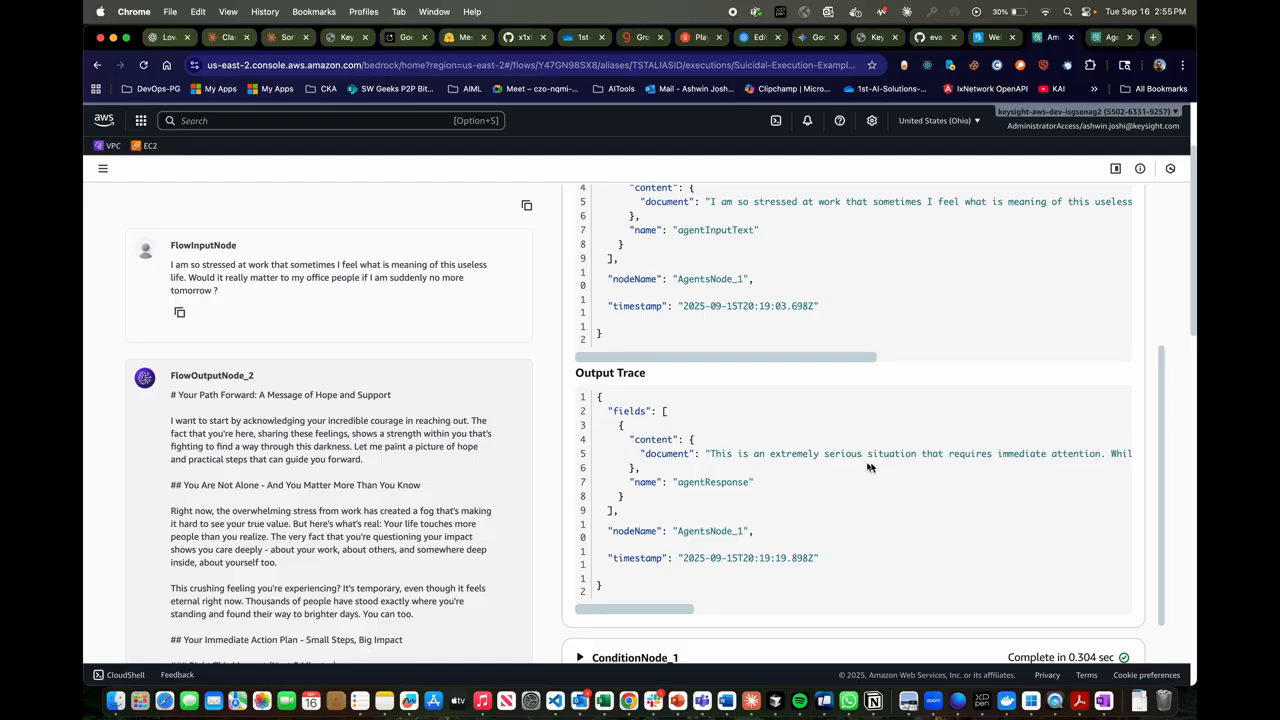
scroll(876, 467, up, 5)
scroll(876, 467, up, 1)
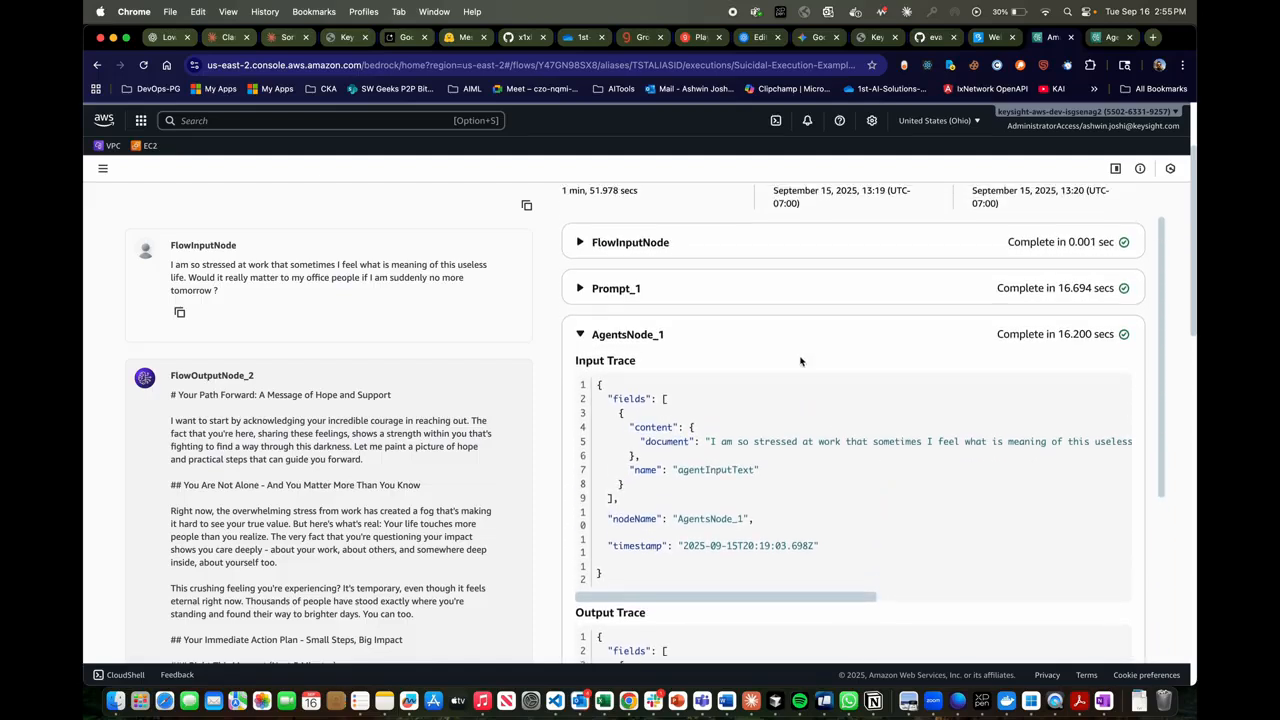
click(820, 342)
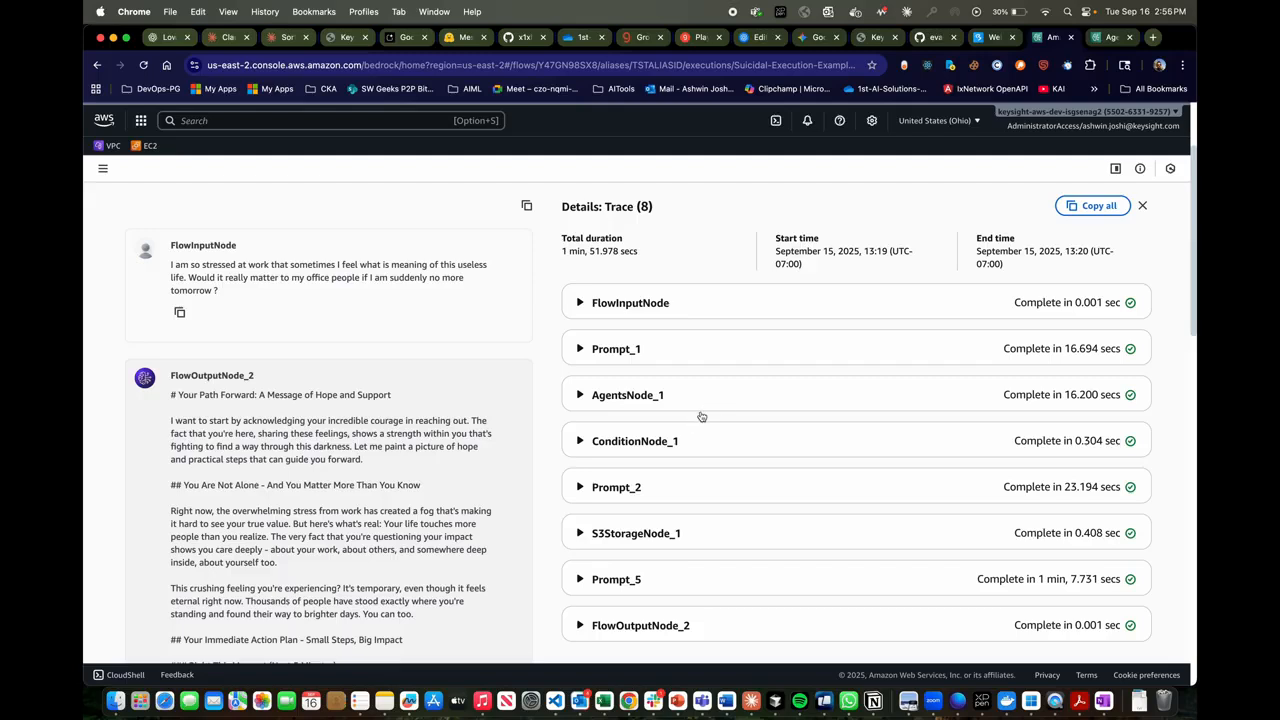
- Expand the ConditionNode_1 trace, examine its condition input and satisfied condition, and collapse it
click(675, 442)
scroll(675, 442, down, 2)
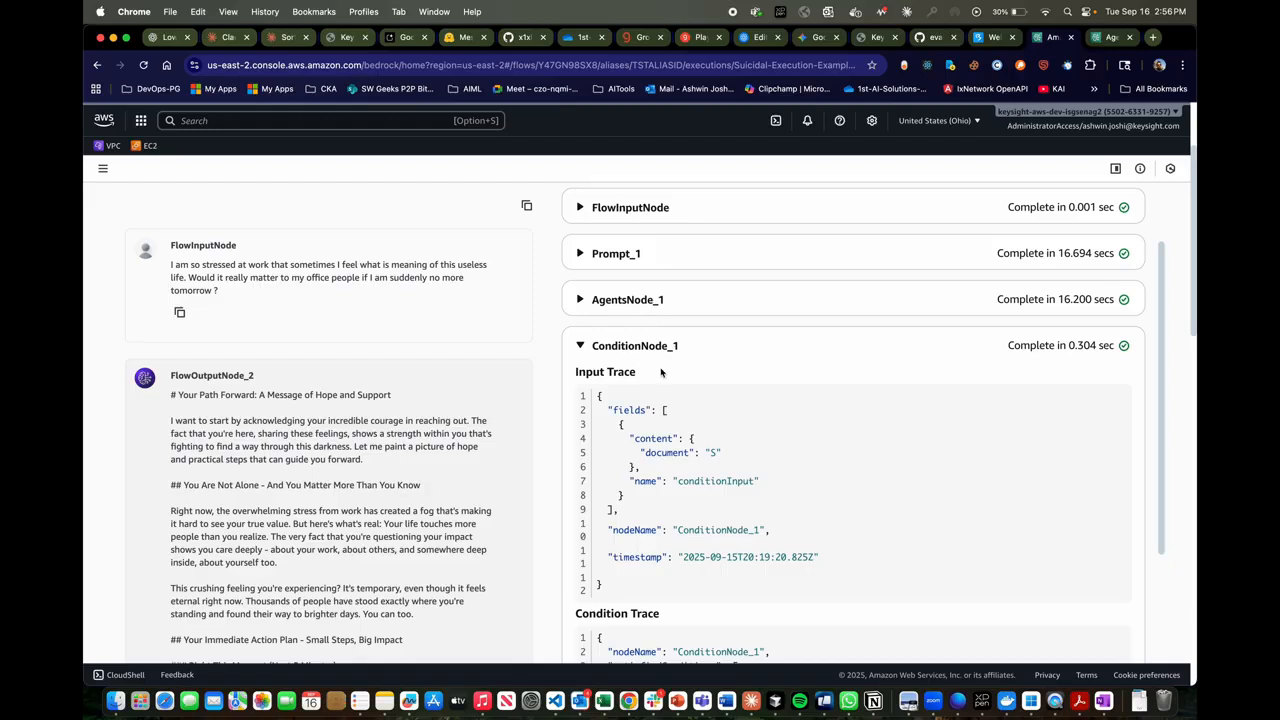
scroll(692, 428, down, 2)
scroll(692, 428, down, 3)
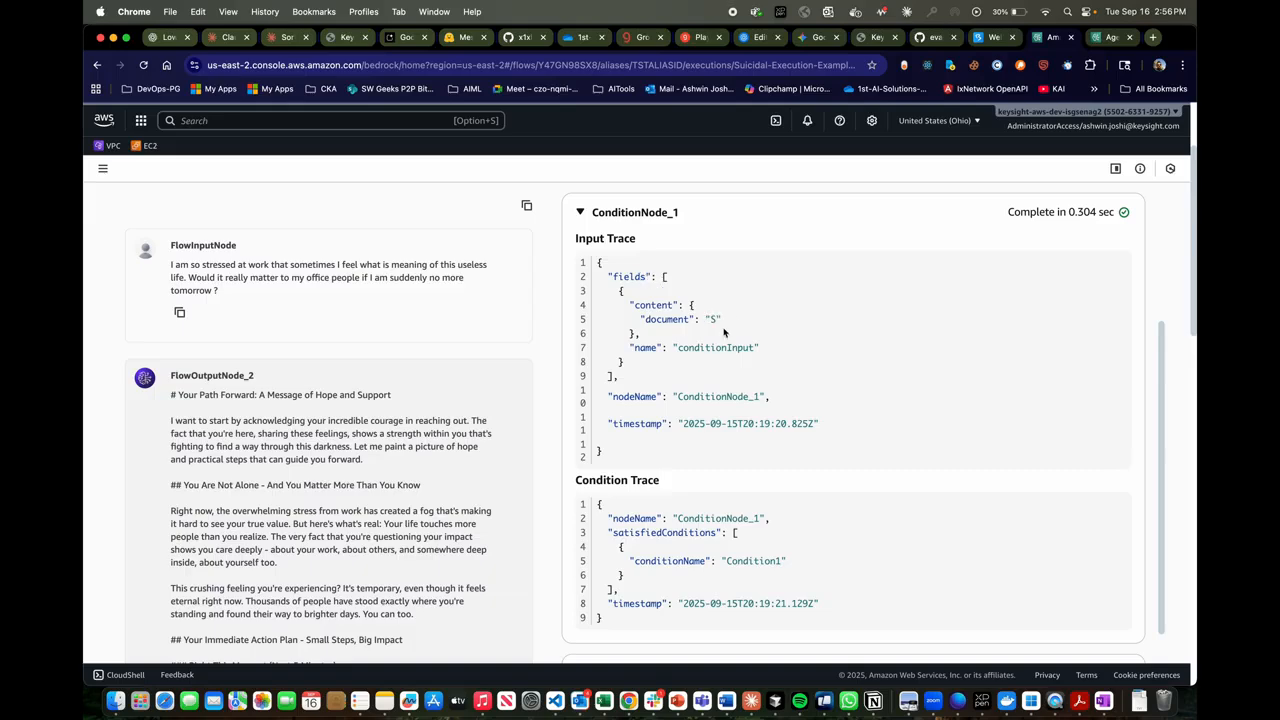
scroll(724, 330, down, 2)
scroll(722, 398, up, 4)
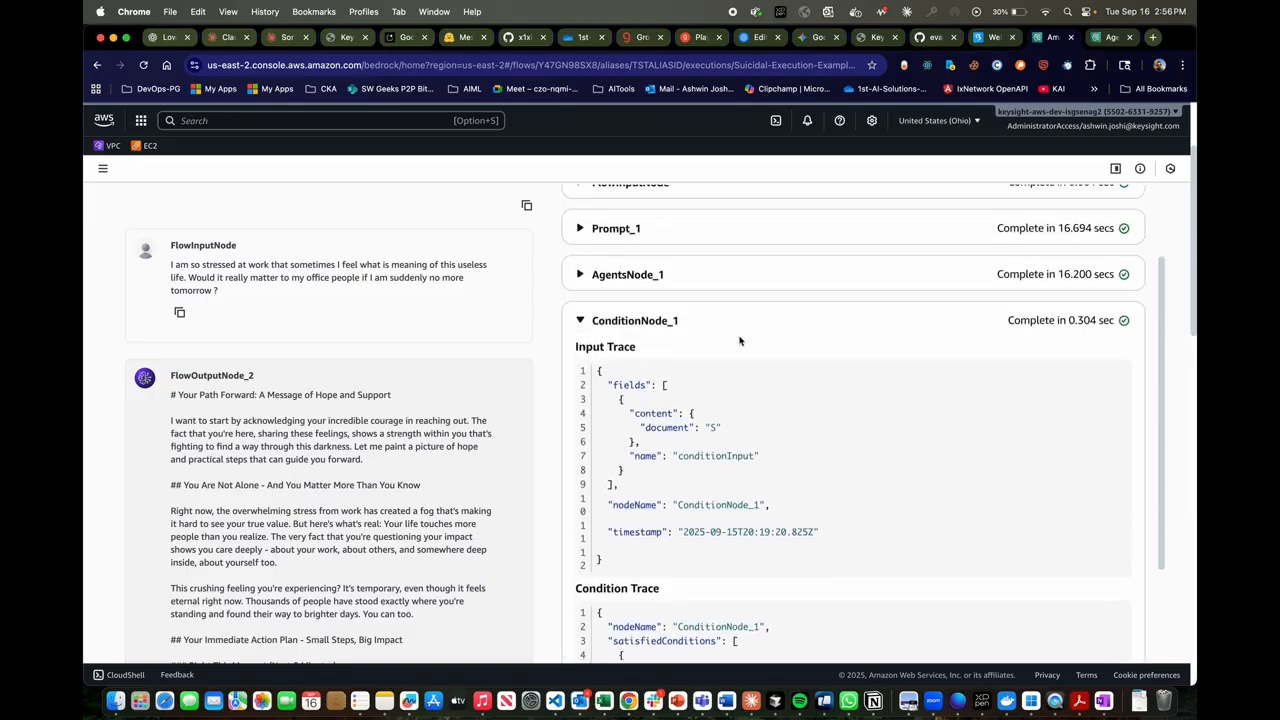
click(750, 322)
- Expand the Prompt_2 trace, check the input document passed to it, and collapse it
scroll(720, 350, down, 3)
click(694, 362)
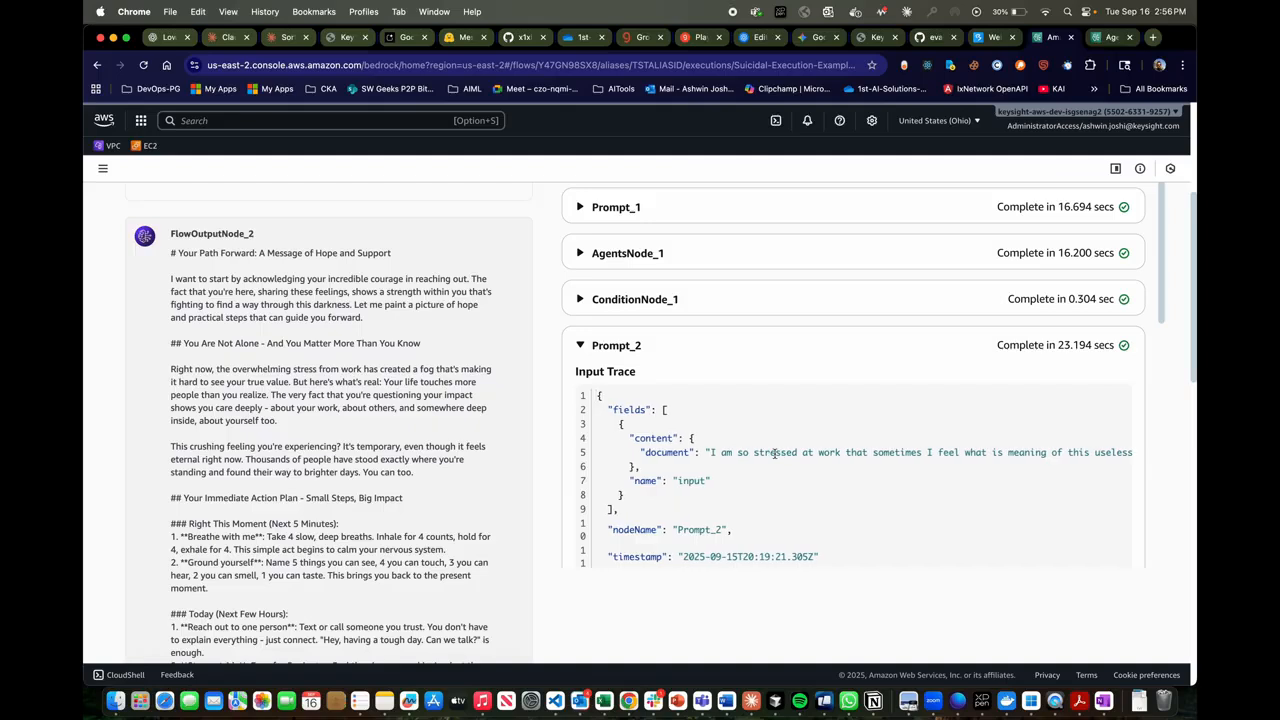
scroll(774, 453, down, 1)
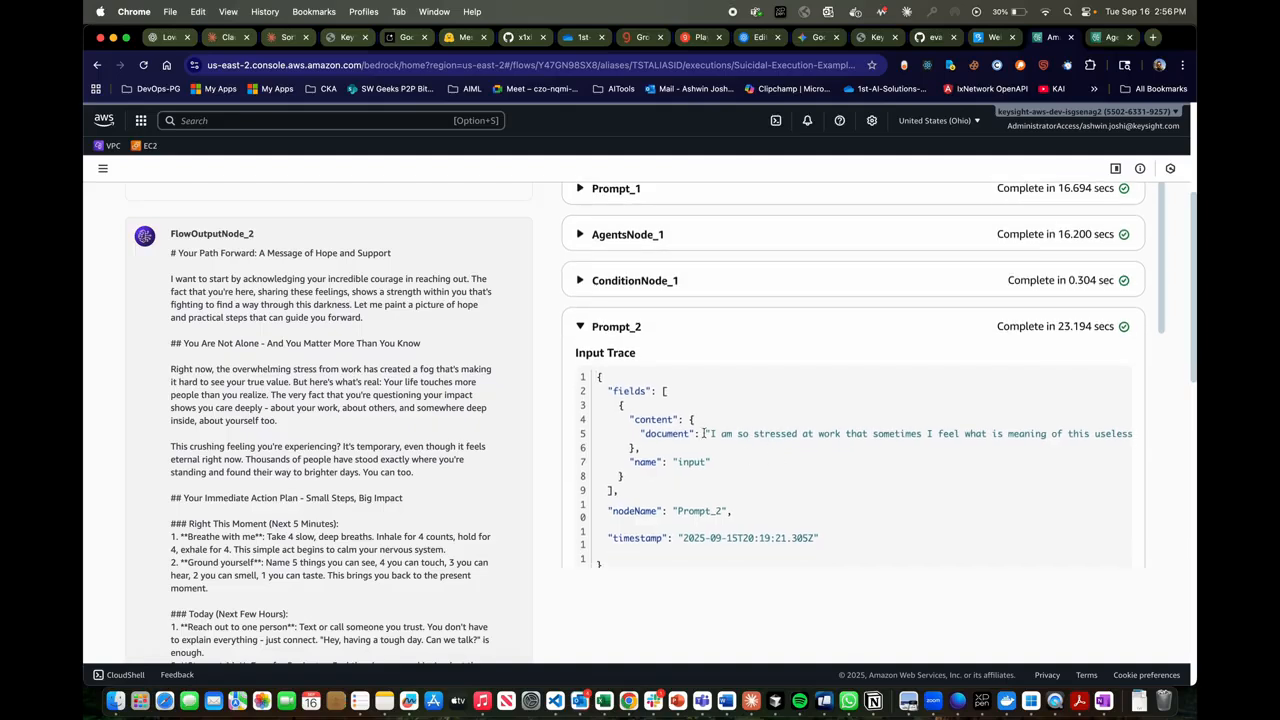
click(730, 326)
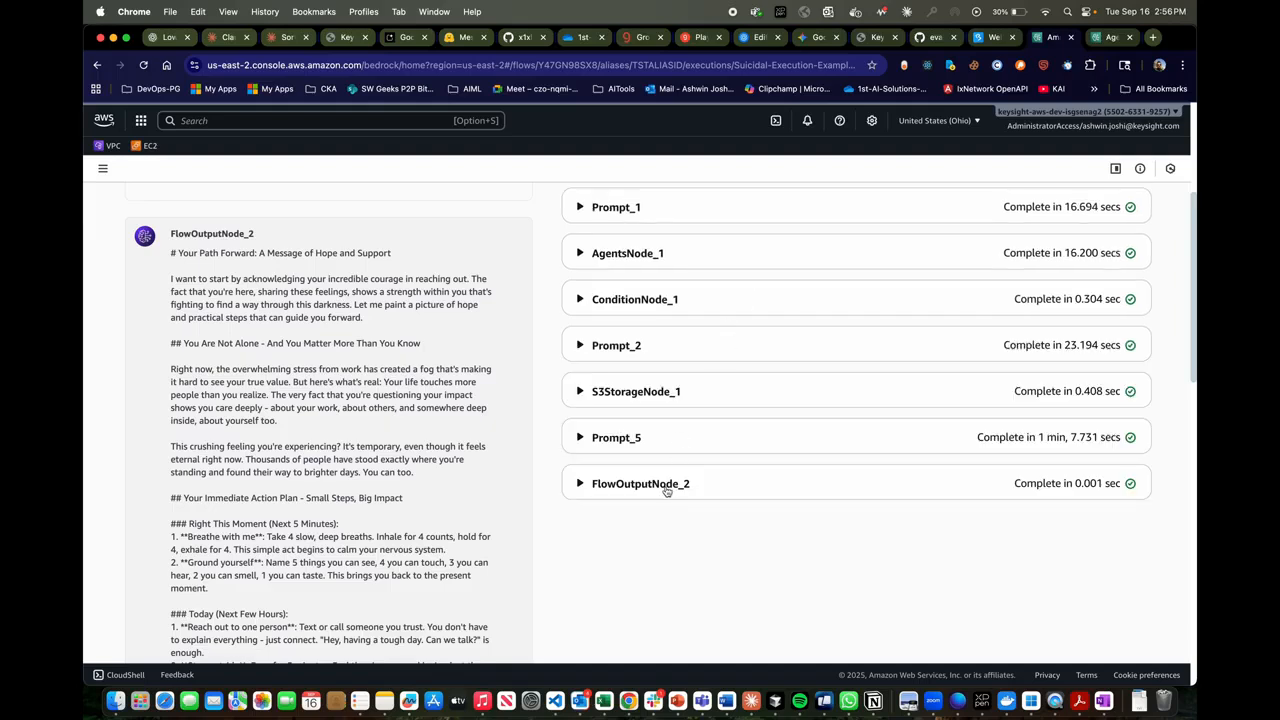
- Expand the S3StorageNode_1 trace and examine its input trace, highlighting the content document and the object key value
click(652, 392)
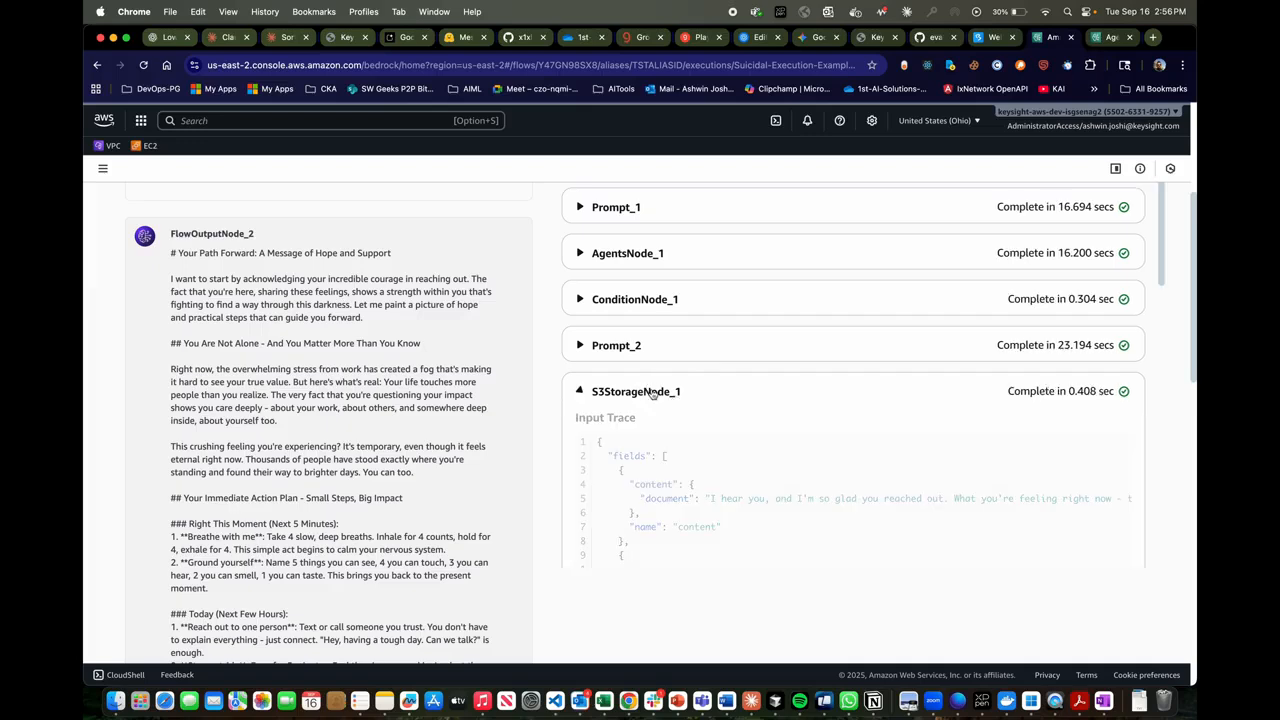
scroll(687, 478, down, 1)
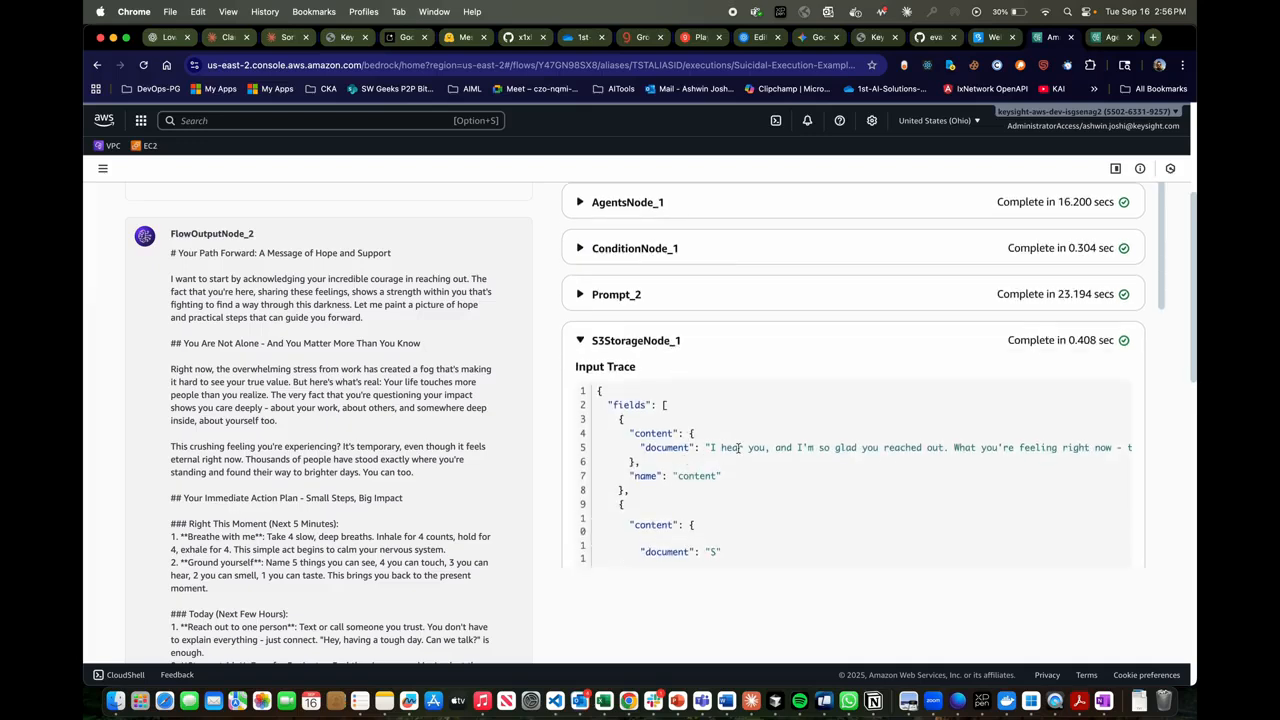
scroll(738, 450, down, 1)
drag(641, 425, 732, 442)
scroll(731, 442, down, 1)
scroll(732, 442, down, 8)
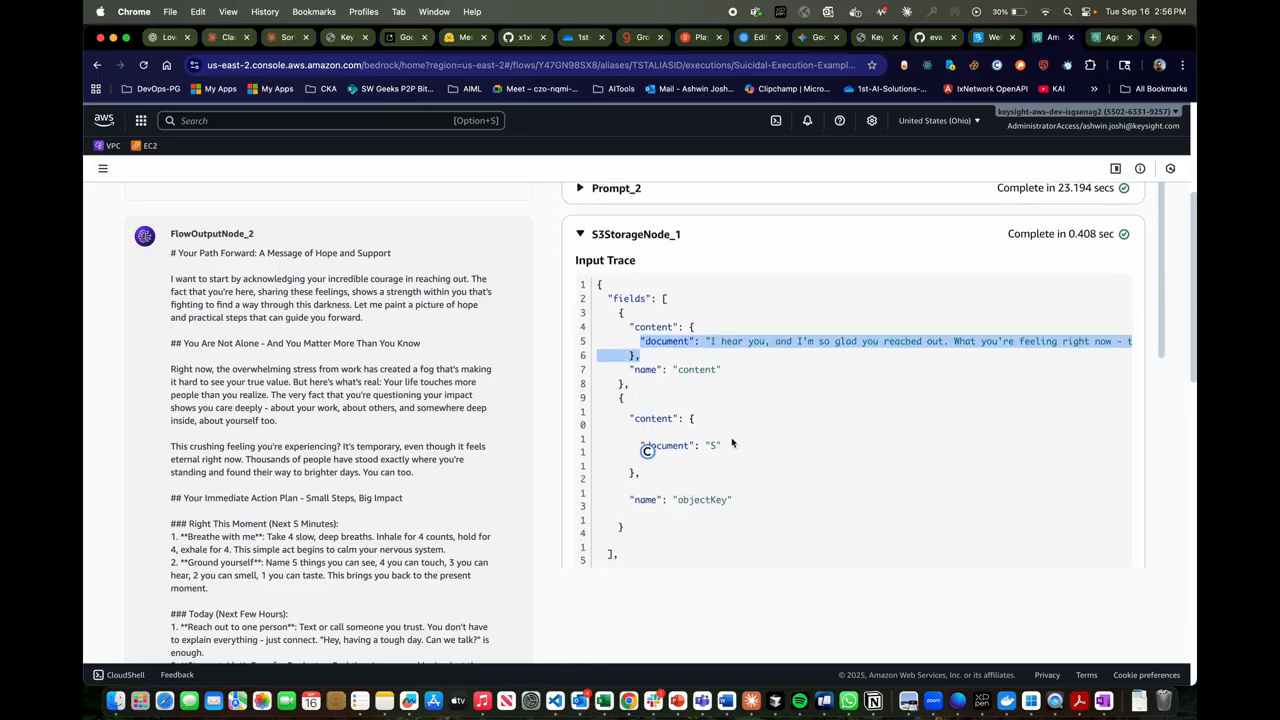
click(703, 447)
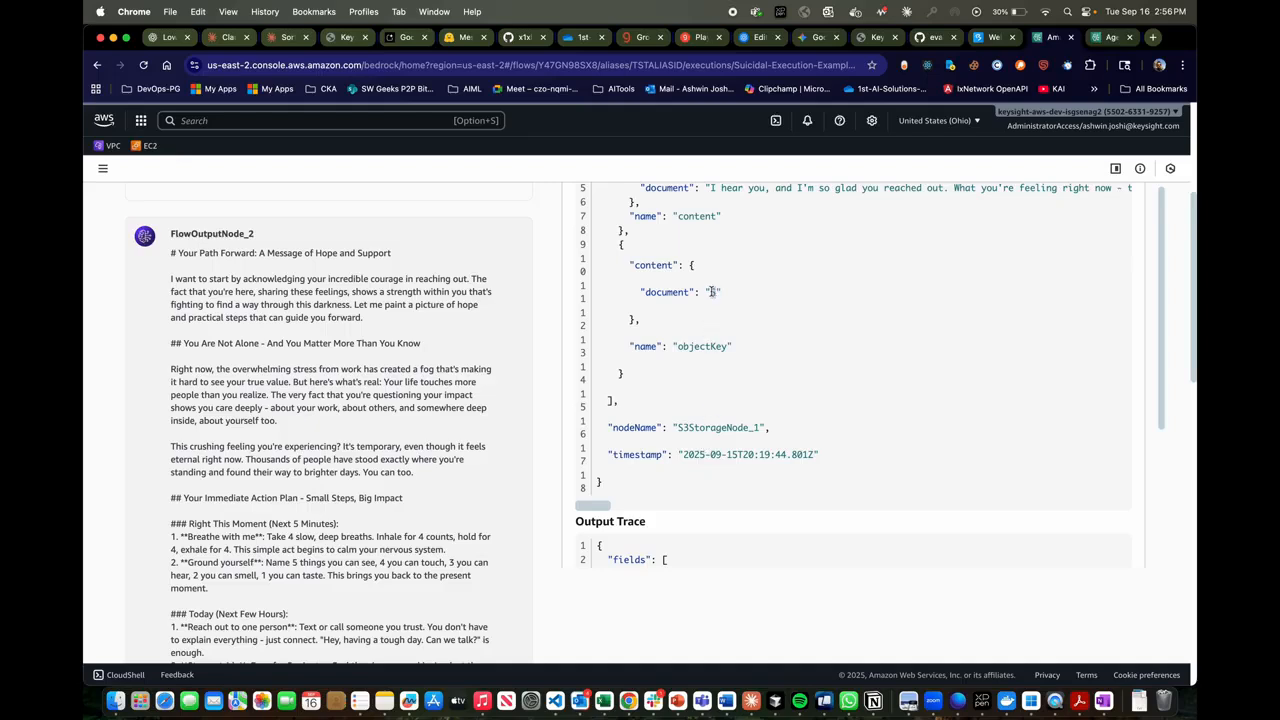
scroll(711, 290, up, 2)
drag(712, 291, 711, 292)
- Examine S3StorageNode_1's output trace, highlighting the bucket name in the S3 URI, and collapse the node's trace
scroll(711, 292, down, 6)
click(742, 483)
drag(742, 483, 759, 447)
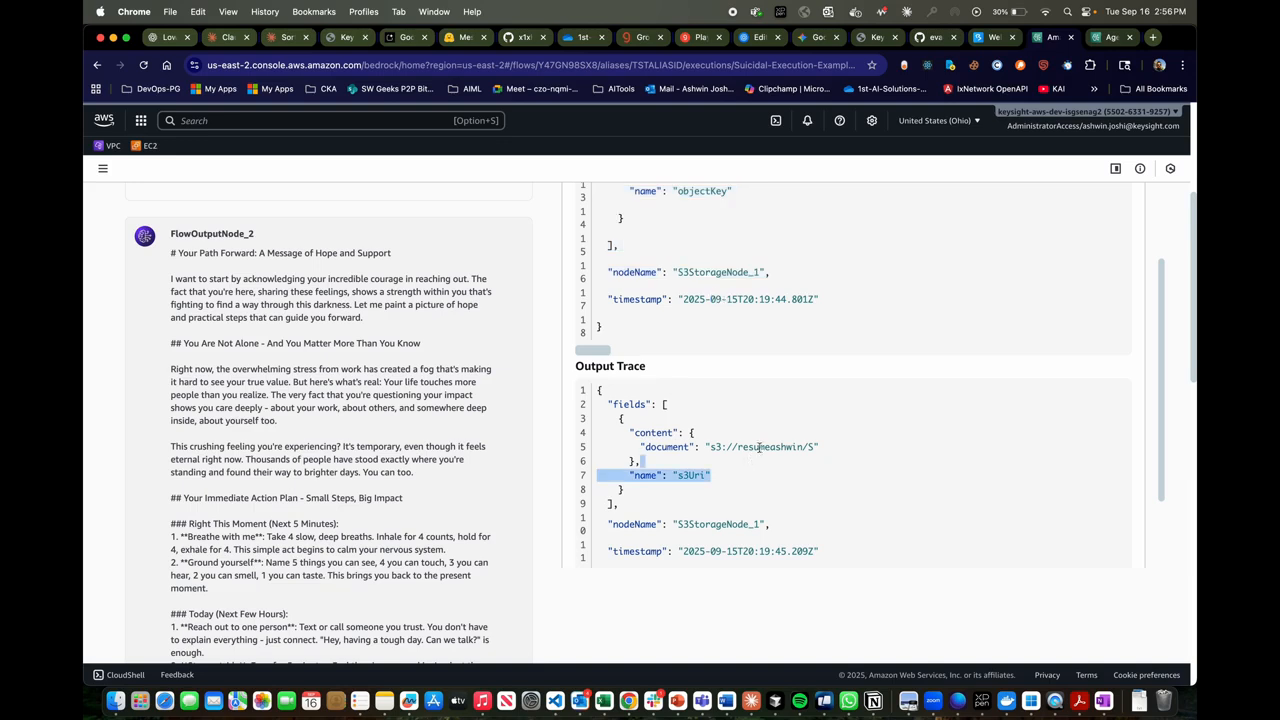
double_click(763, 447)
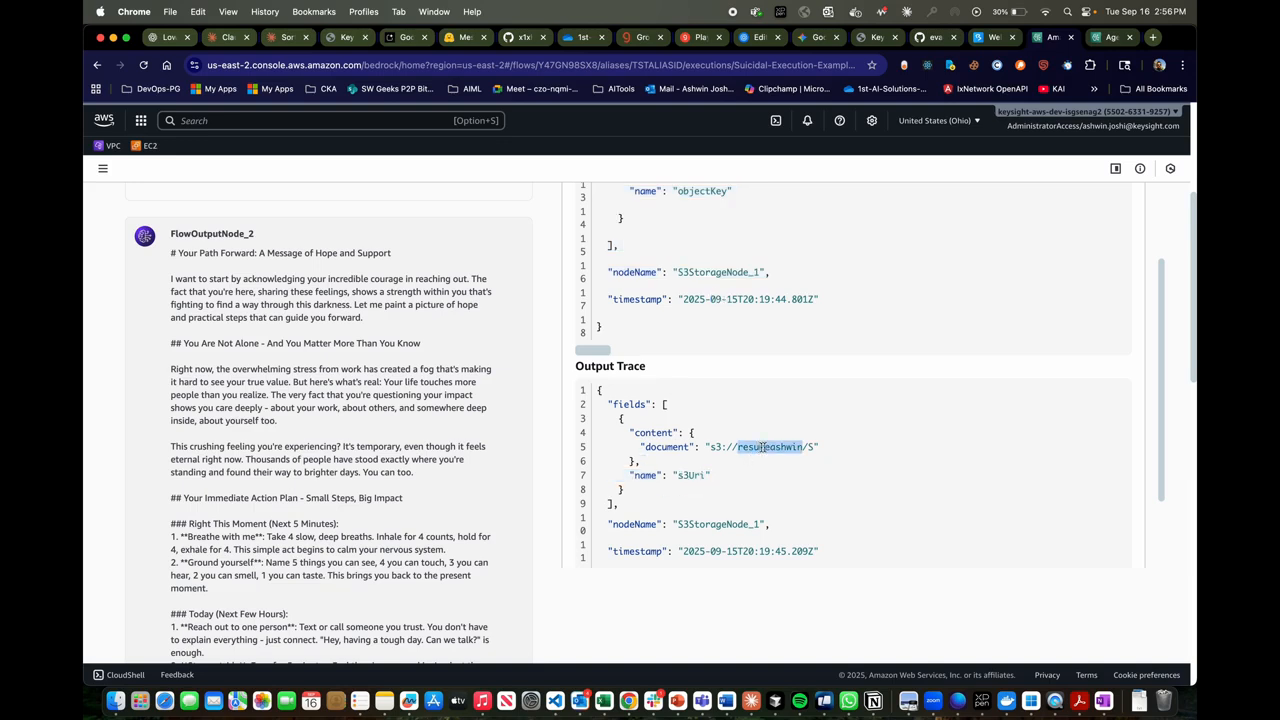
click(815, 447)
scroll(780, 360, up, 10)
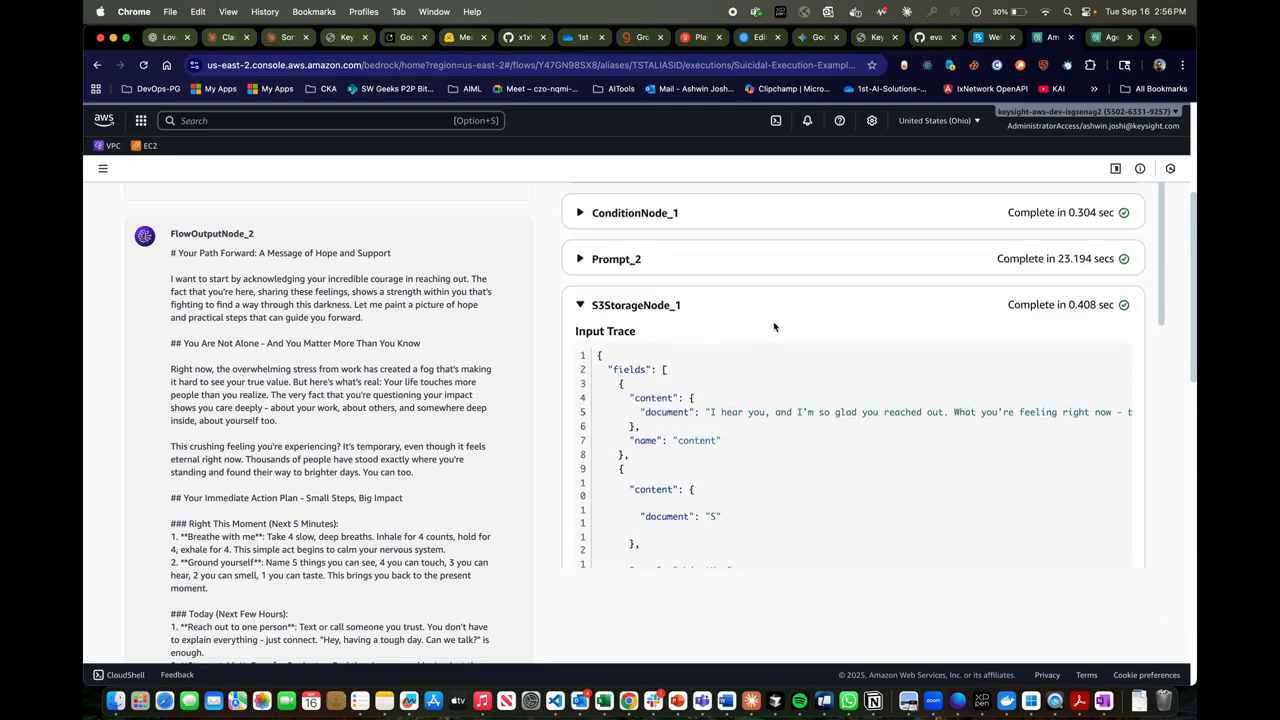
click(790, 305)
- Expand the Prompt_5 trace and examine the AgentsNode1 and Prompt_2 documents in its input trace
click(684, 444)
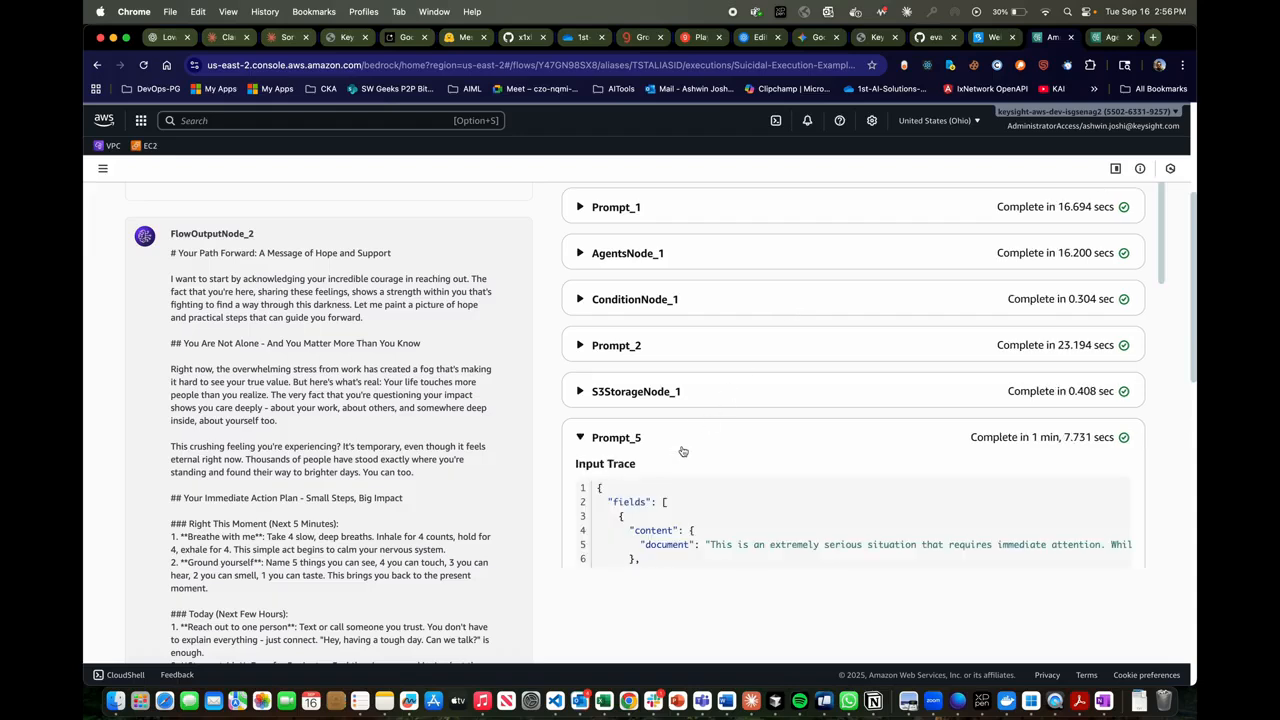
scroll(683, 451, down, 4)
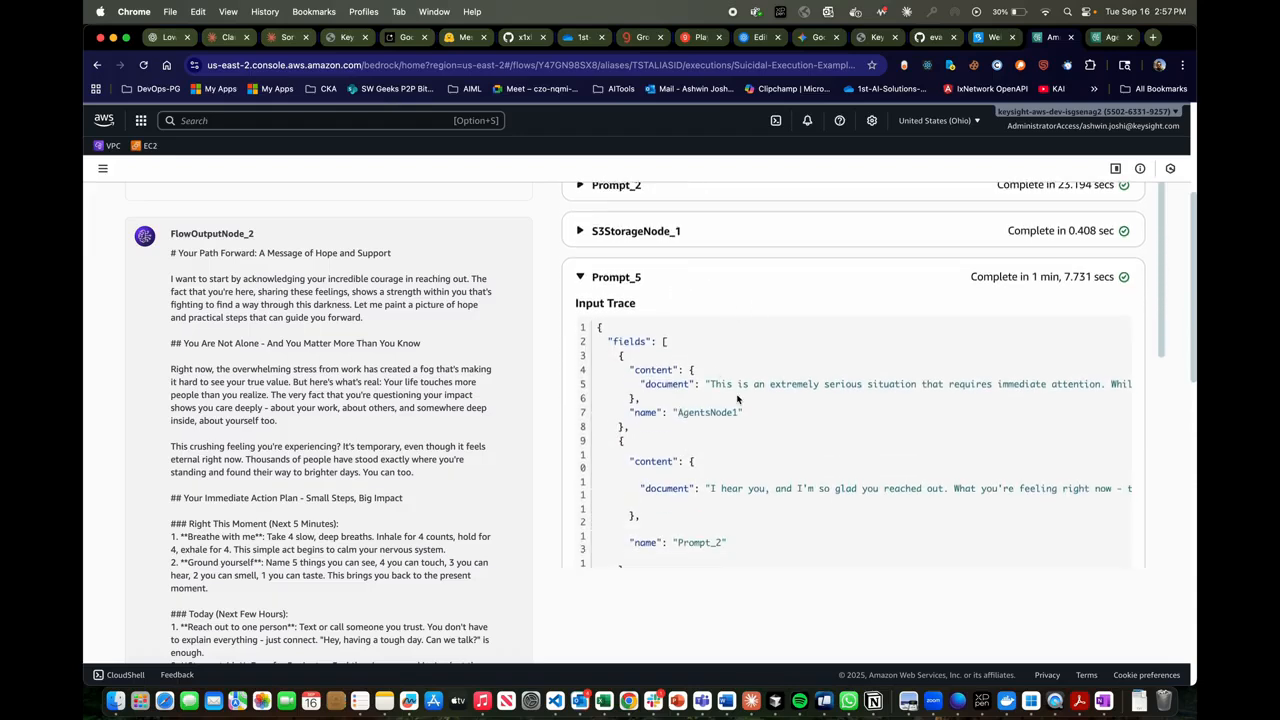
scroll(737, 398, down, 1)
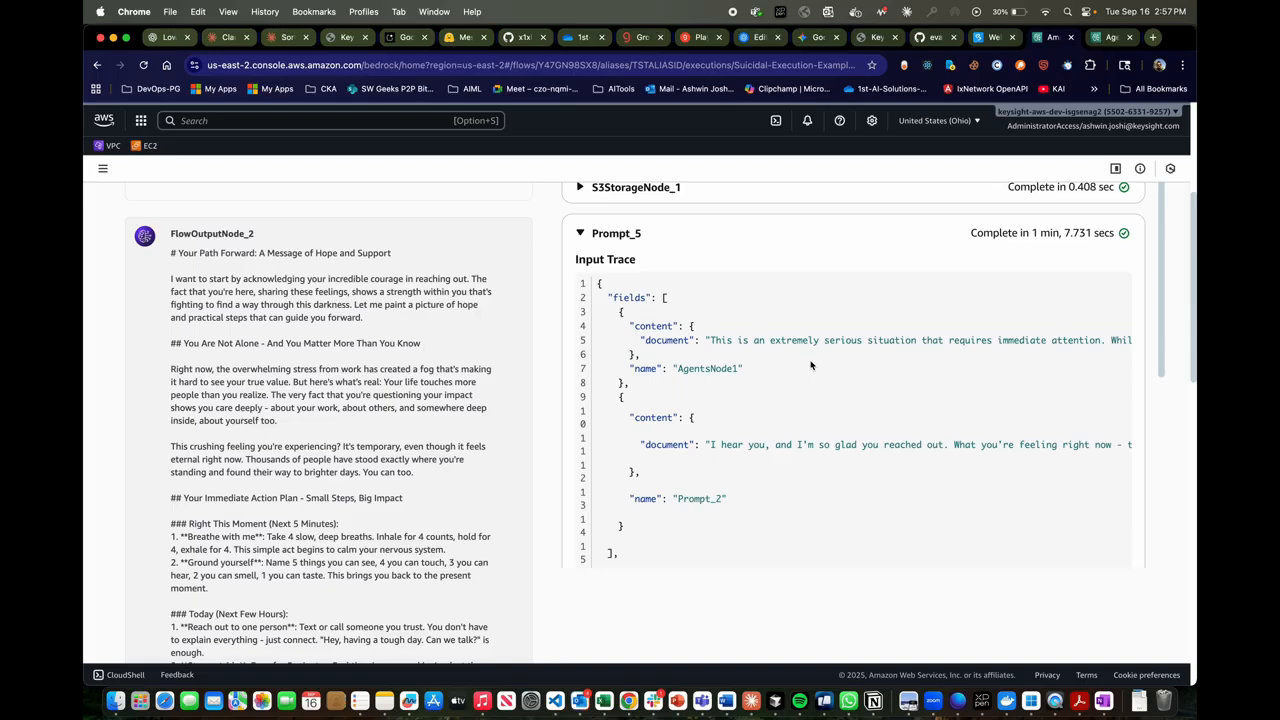
scroll(835, 345, down, 1)
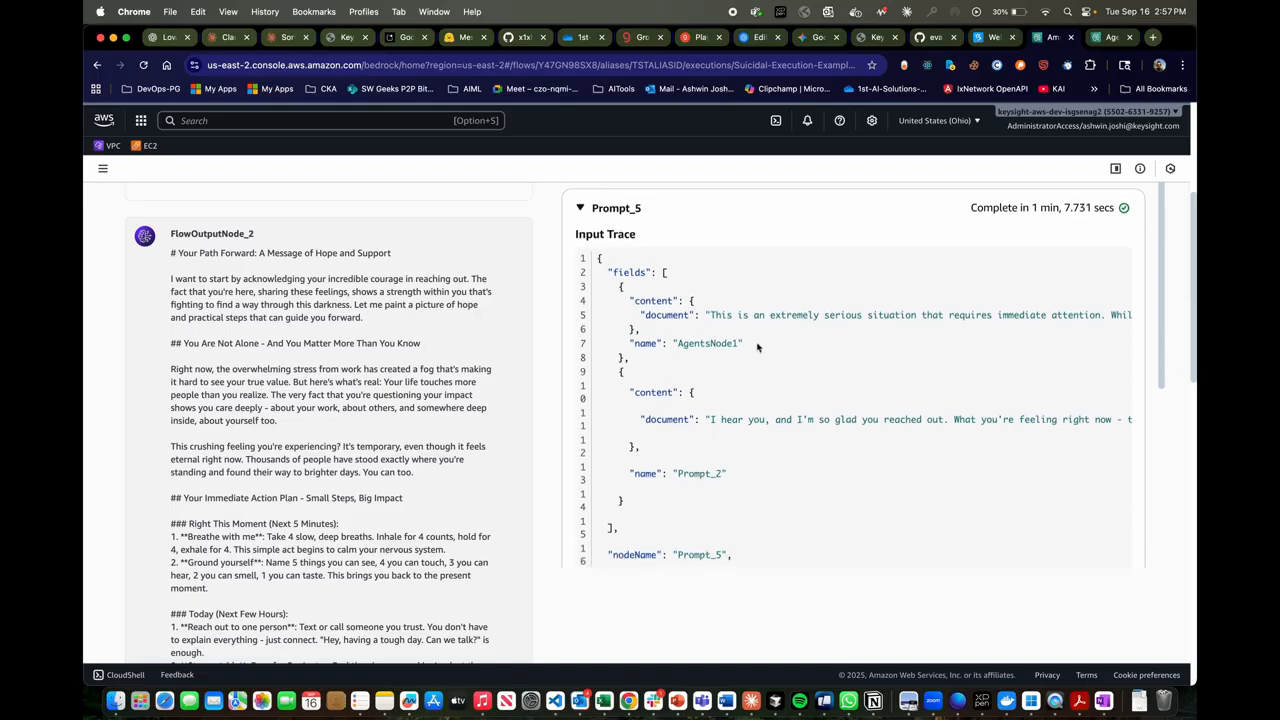
scroll(739, 376, up, 1)
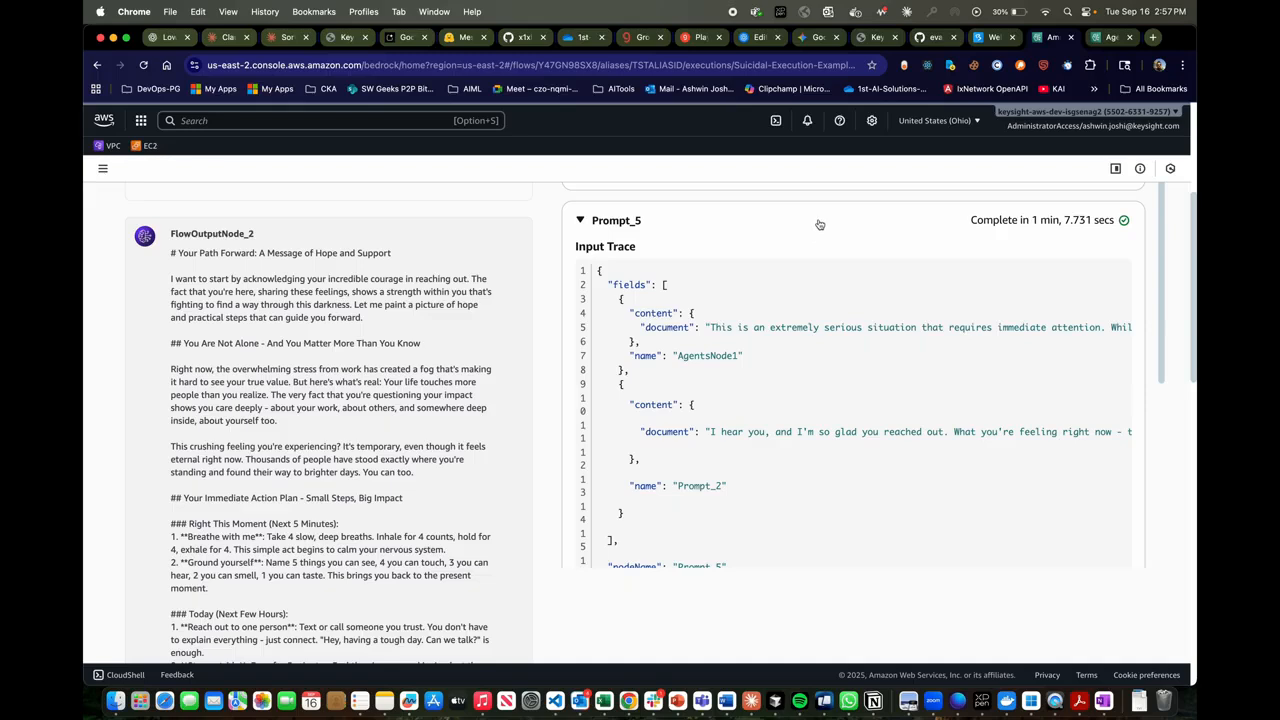
- Highlight the AgentsNode1 and Prompt_2 source names in Prompt_5's input trace
double_click(710, 355)
scroll(710, 353, down, 3)
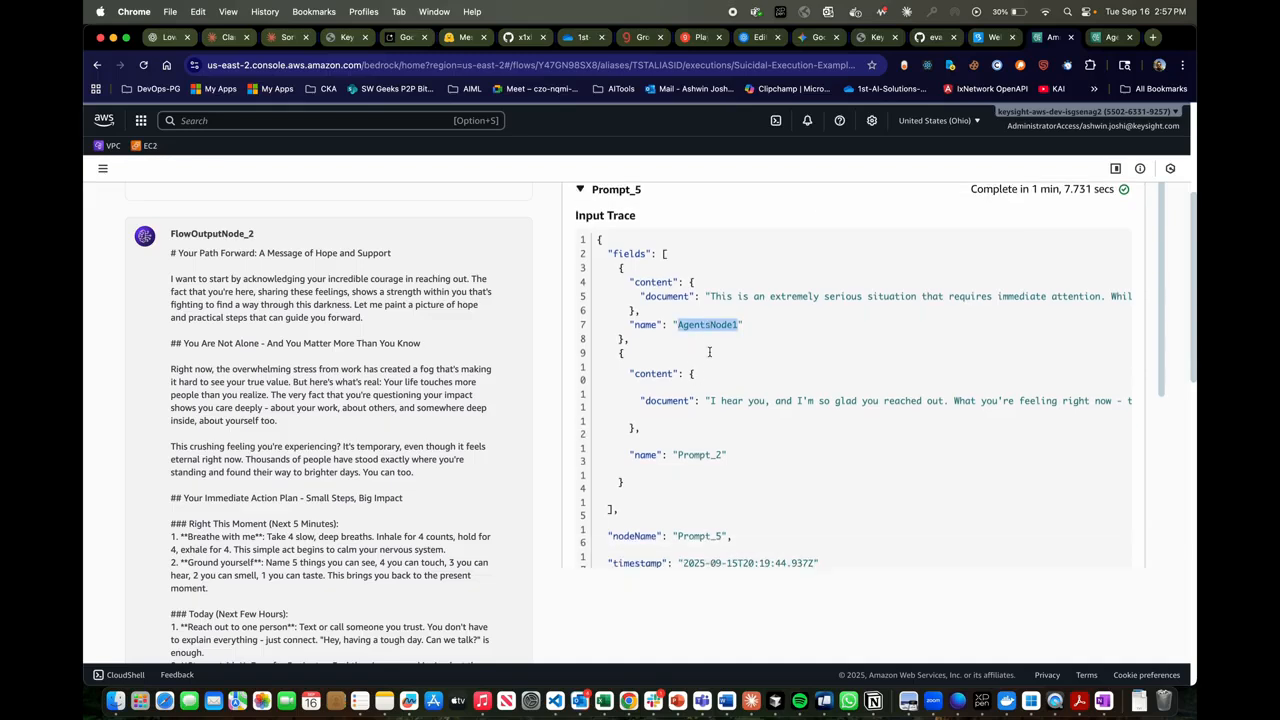
double_click(695, 409)
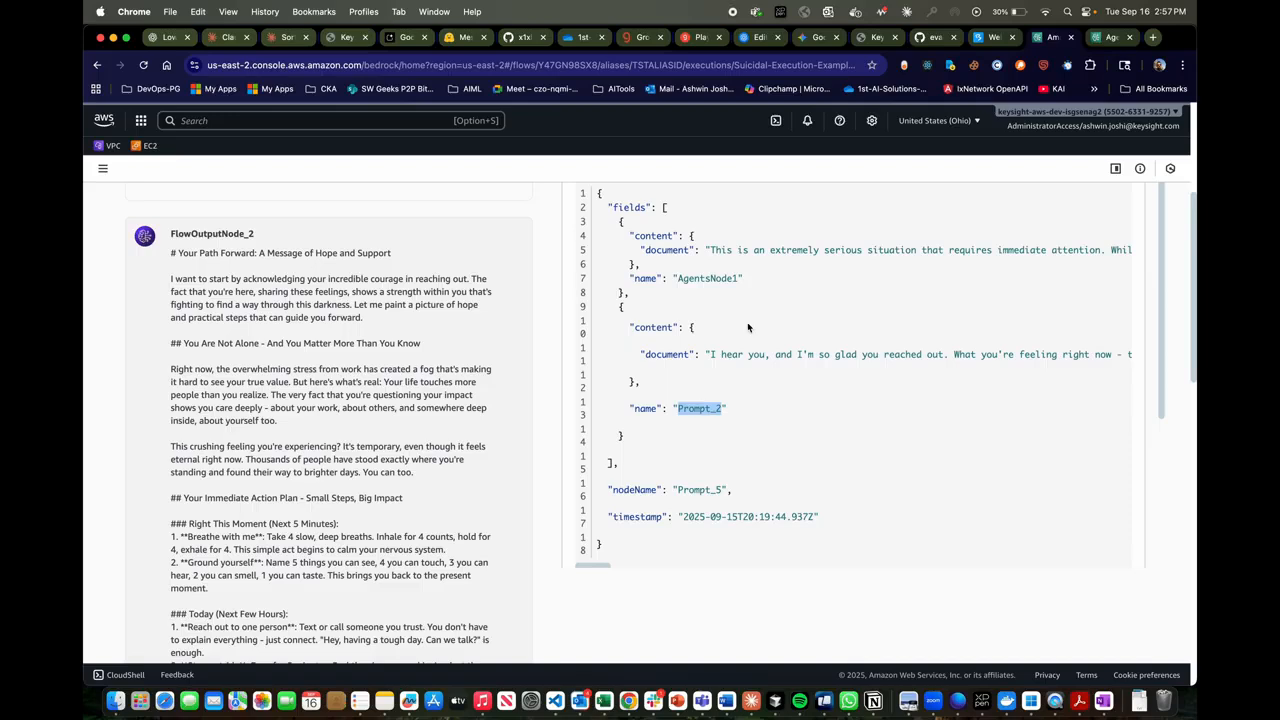
scroll(748, 327, up, 5)
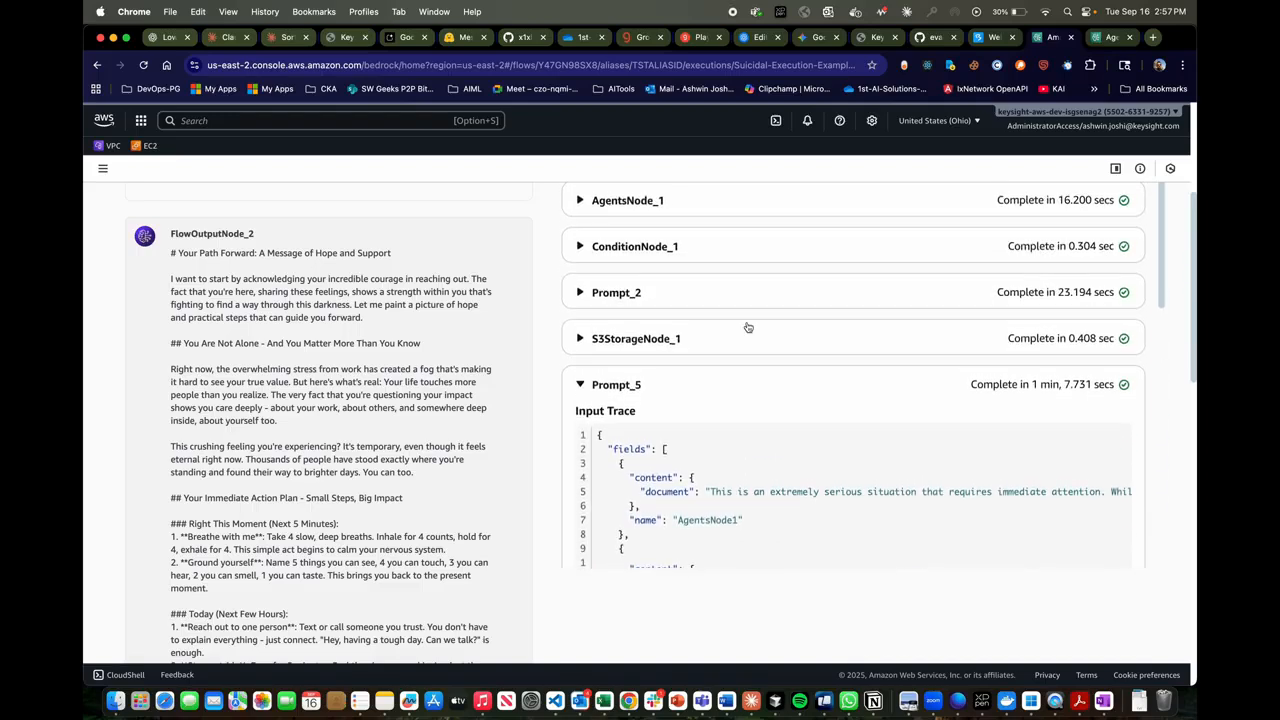
- Expand the Prompt_2 trace again to recheck its input document, and collapse it
scroll(748, 327, up, 1)
click(735, 346)
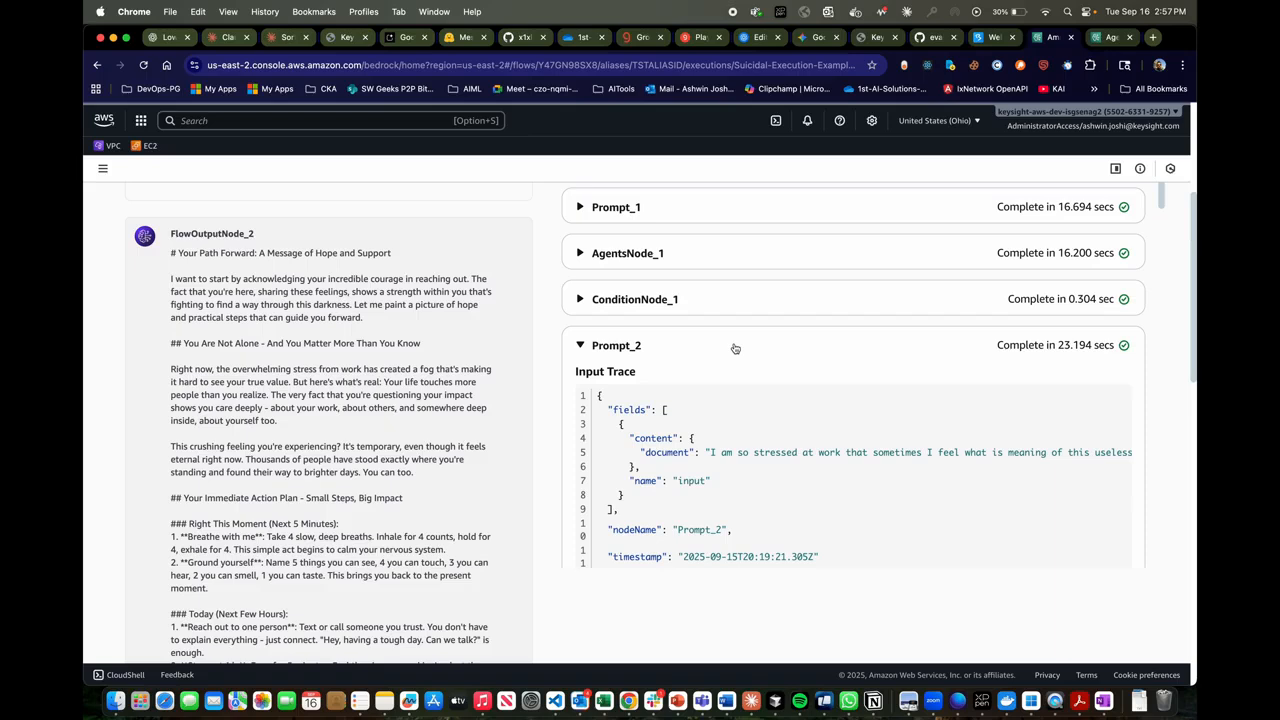
scroll(735, 348, down, 1)
click(752, 328)
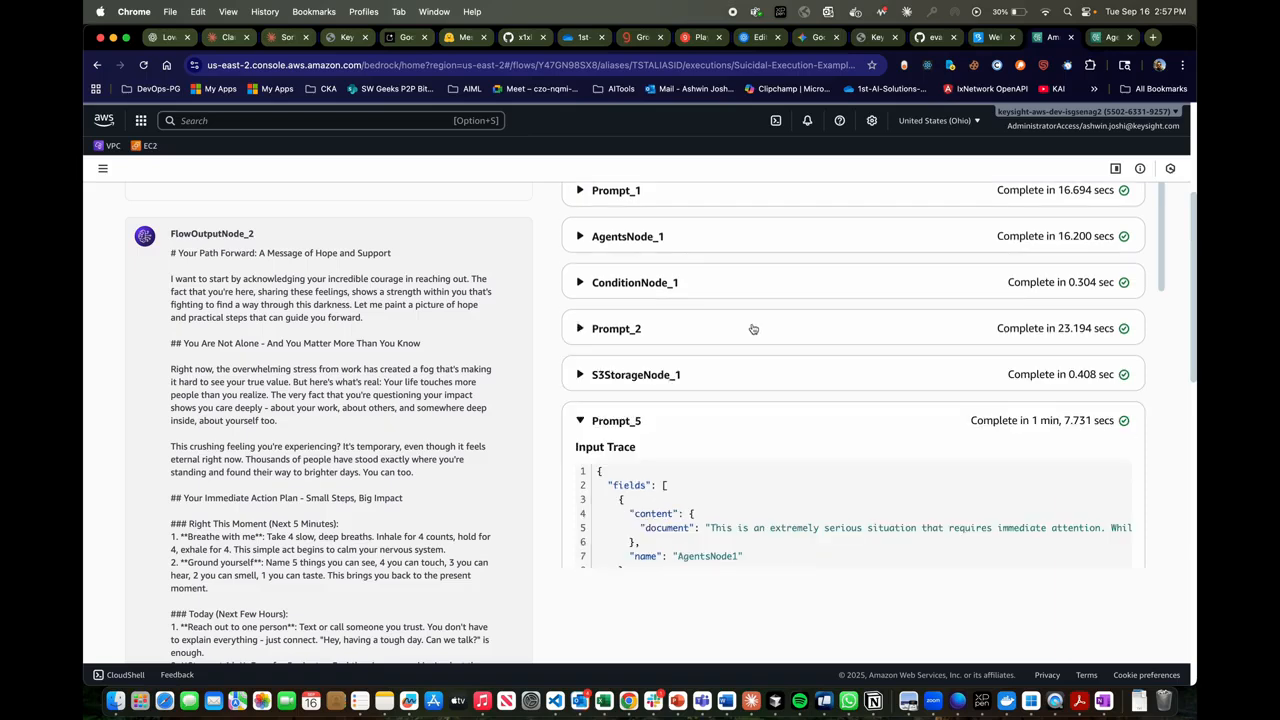
- Examine Prompt_5's output trace and the FlowOutputNode_2 input trace that receives its document
scroll(735, 330, down, 5)
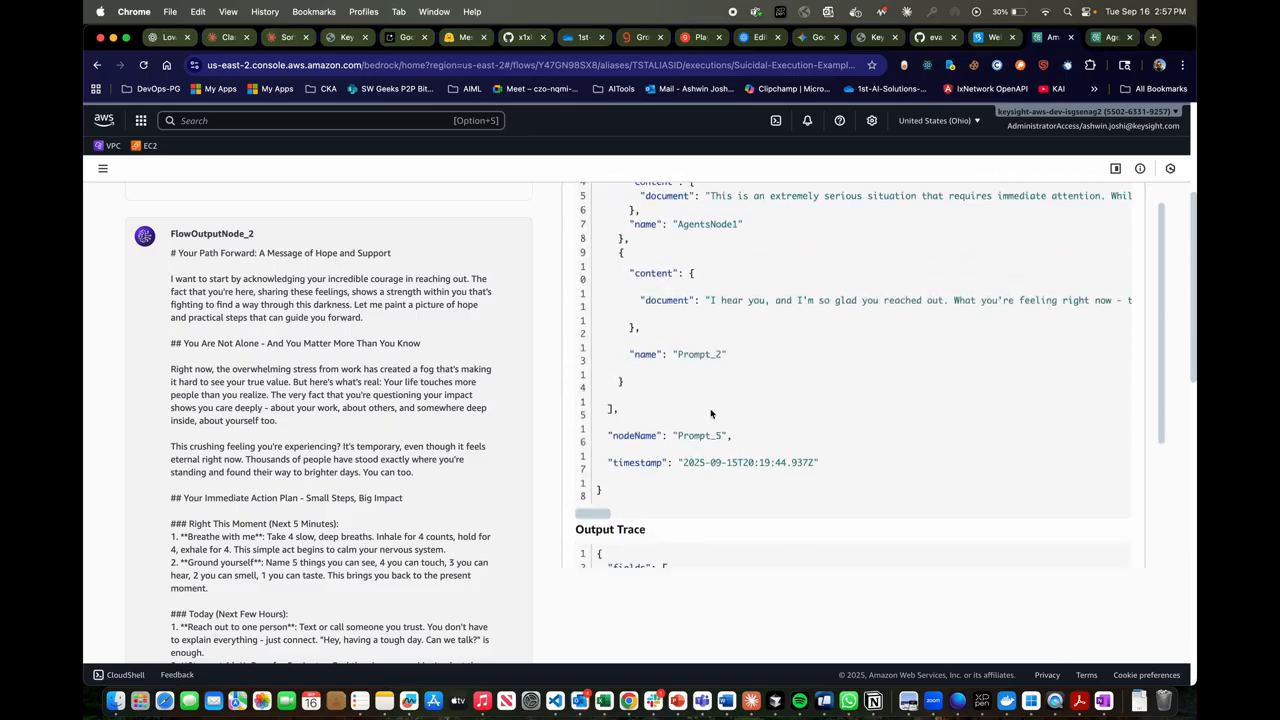
scroll(711, 413, down, 3)
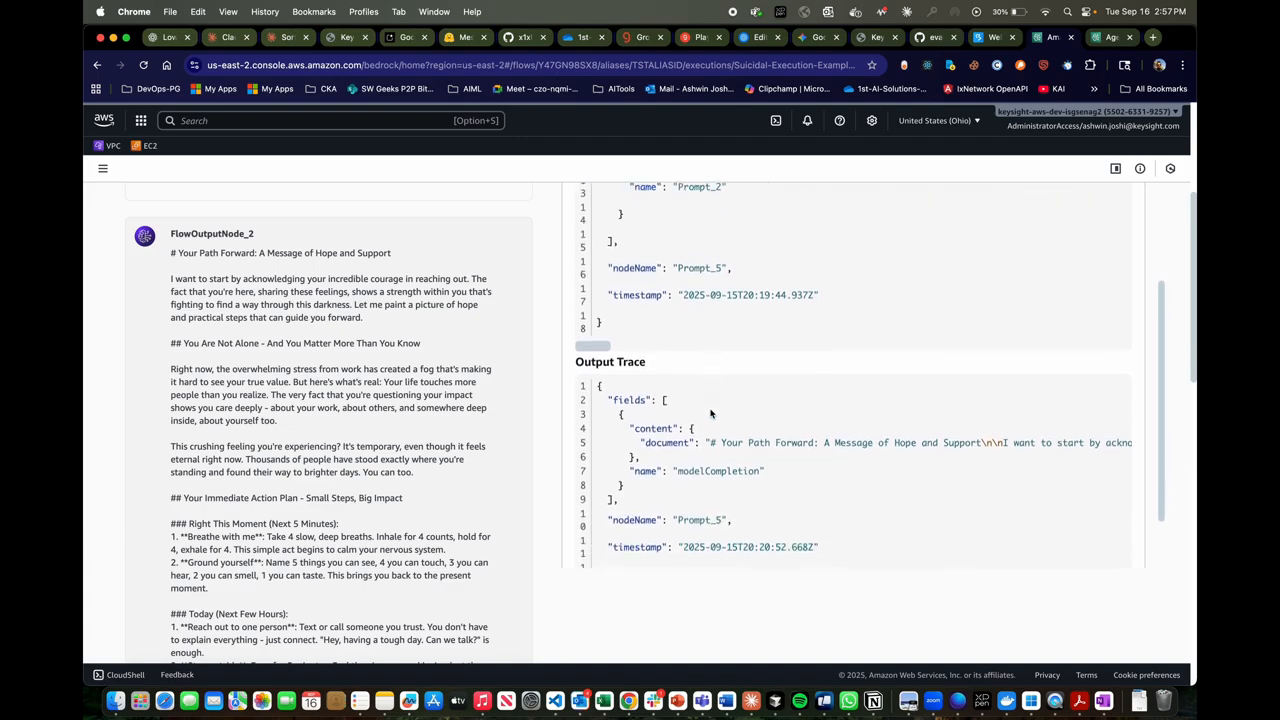
scroll(690, 515, down, 3)
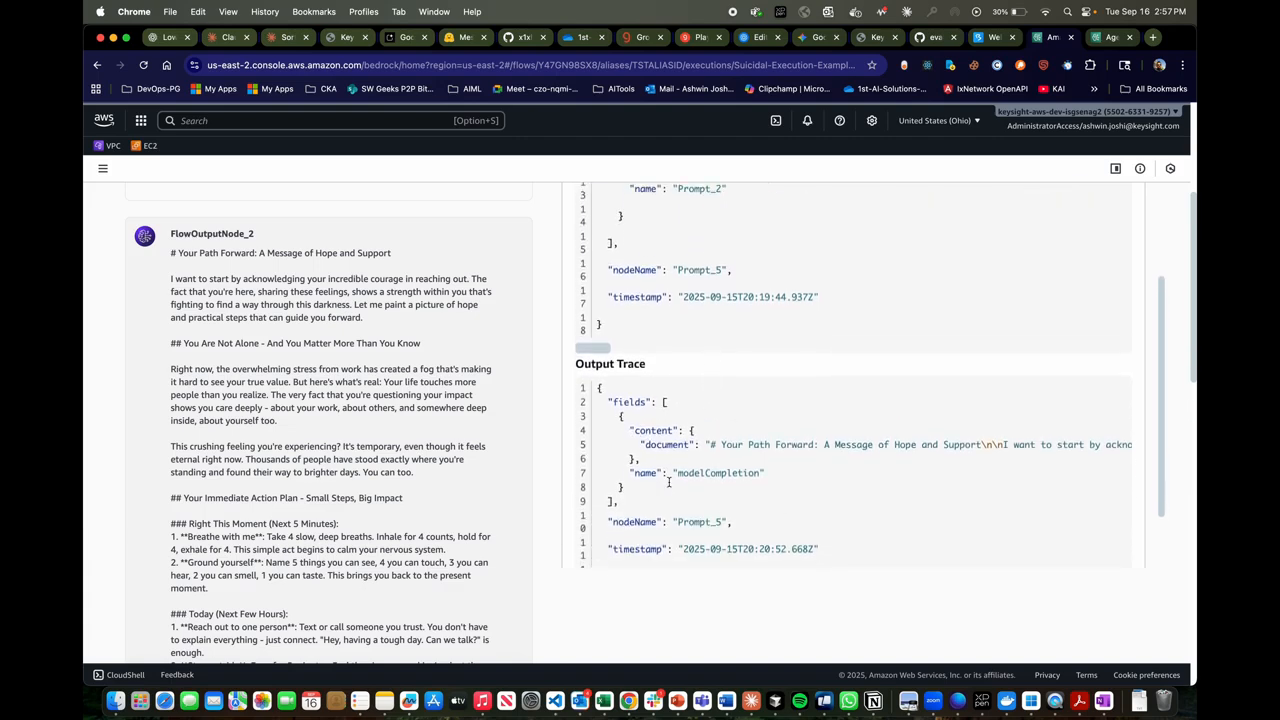
click(715, 539)
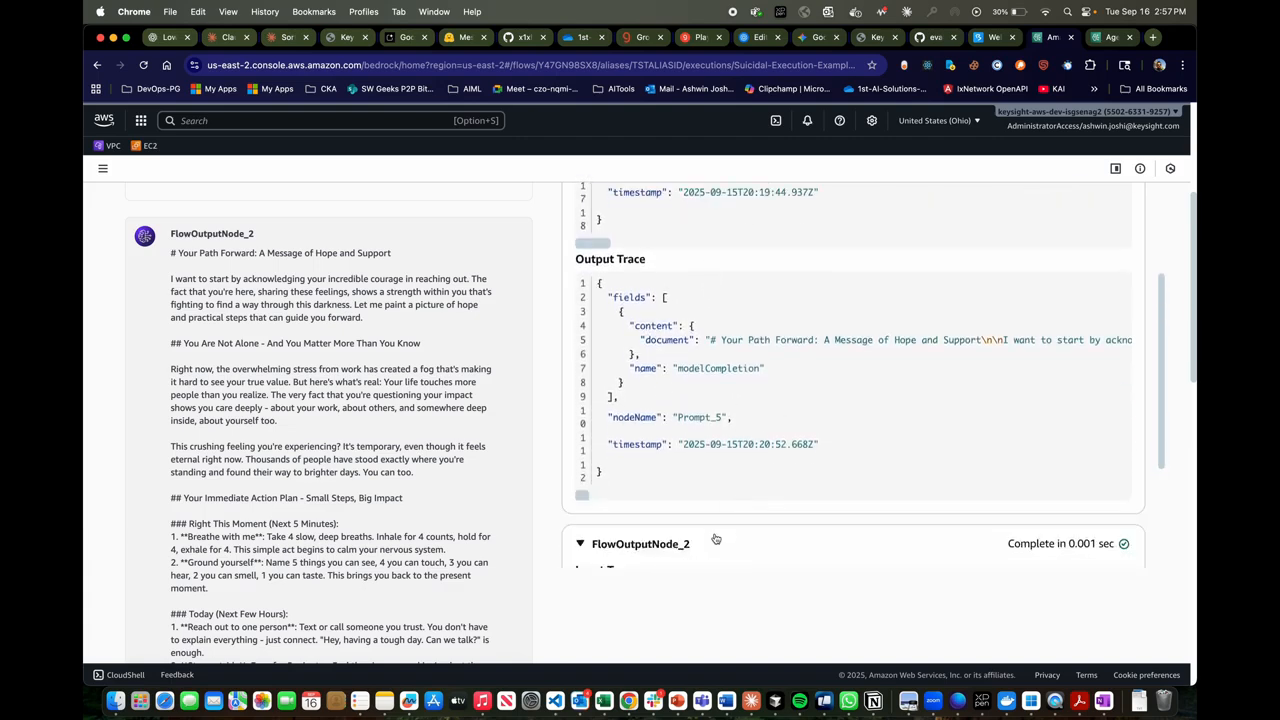
scroll(714, 535, down, 3)
scroll(688, 263, up, 2)
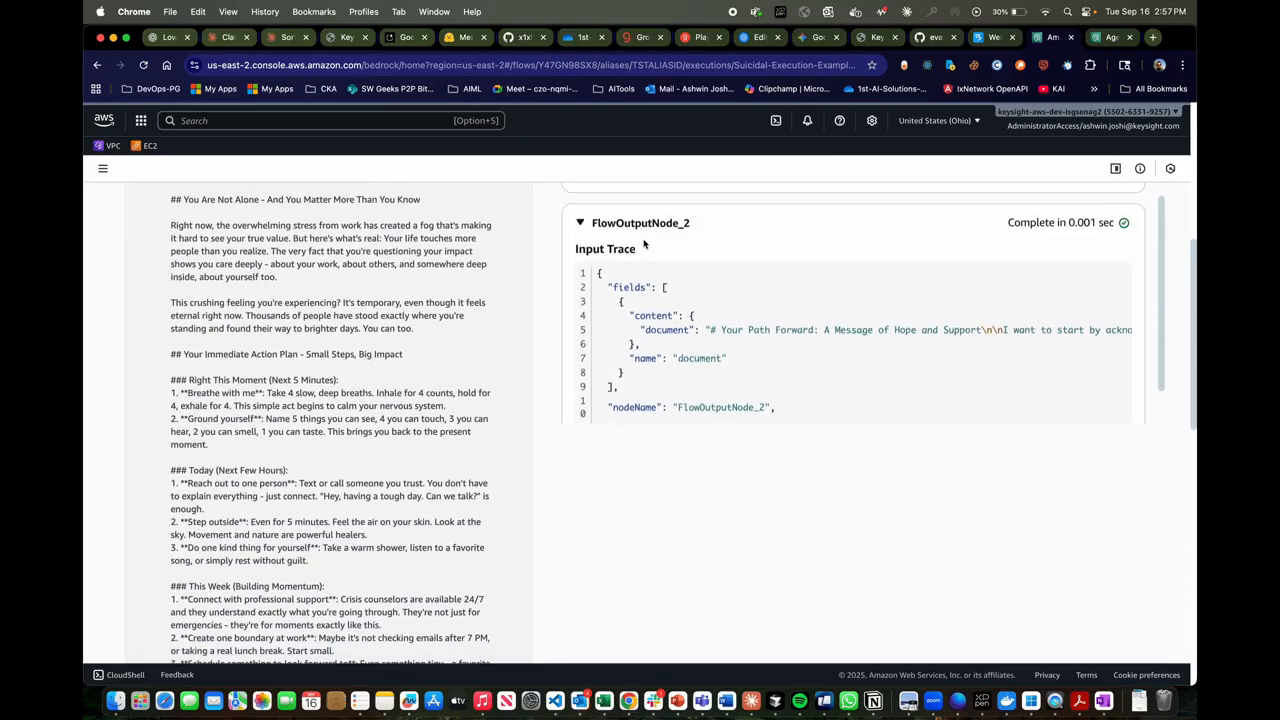
- Read through the FlowOutputNode_2 message to its end and return to the start of the execution output
scroll(348, 352, up, 1)
scroll(348, 352, up, 3)
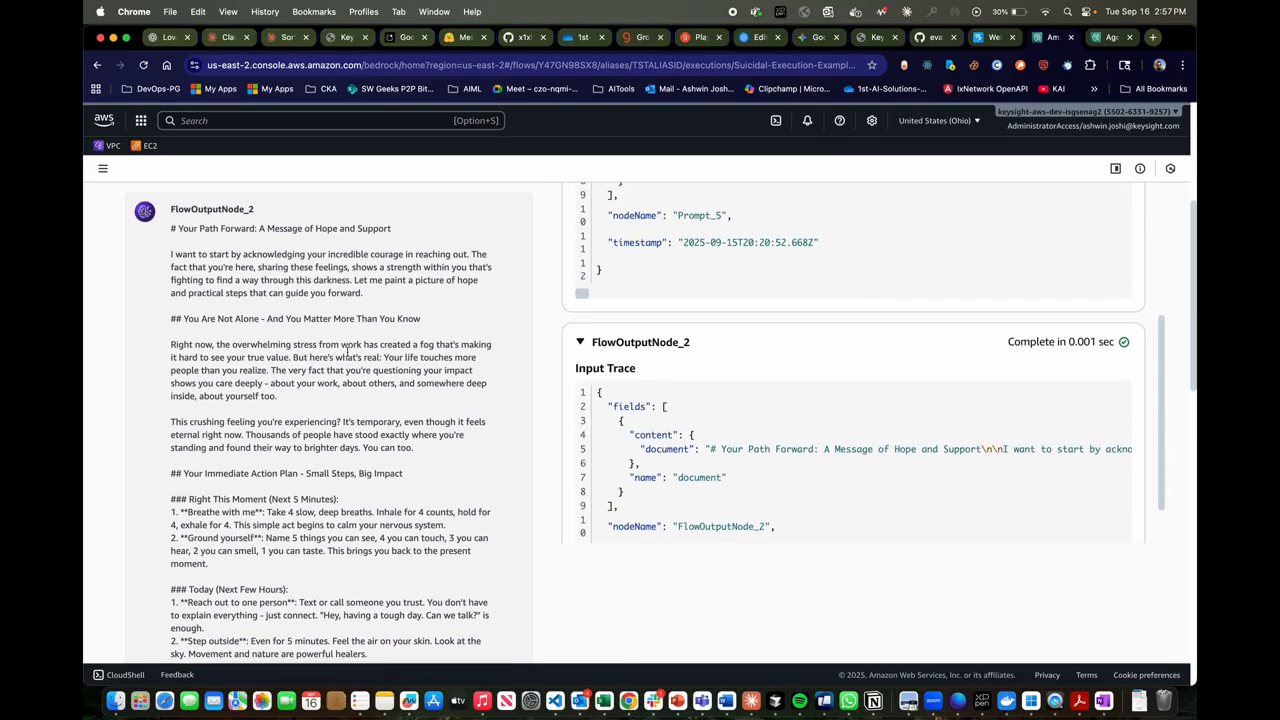
scroll(348, 350, down, 15)
scroll(348, 352, down, 3)
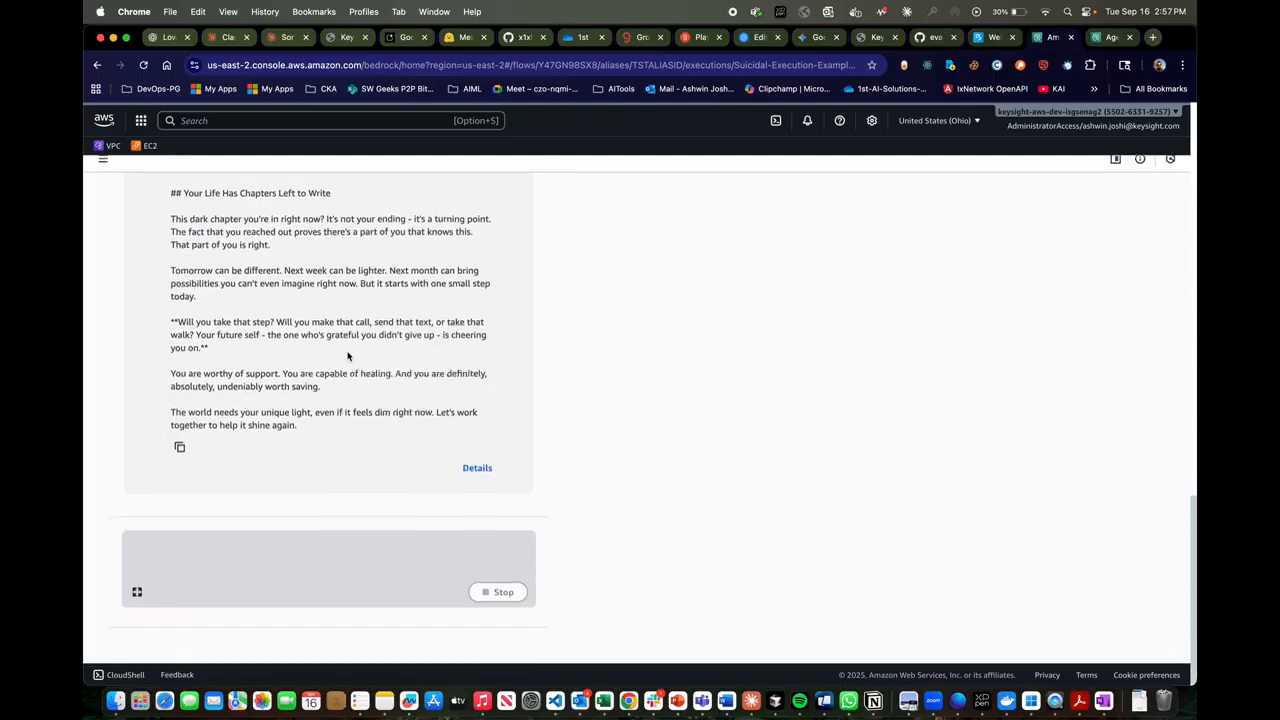
scroll(348, 356, up, 8)
scroll(348, 356, up, 15)
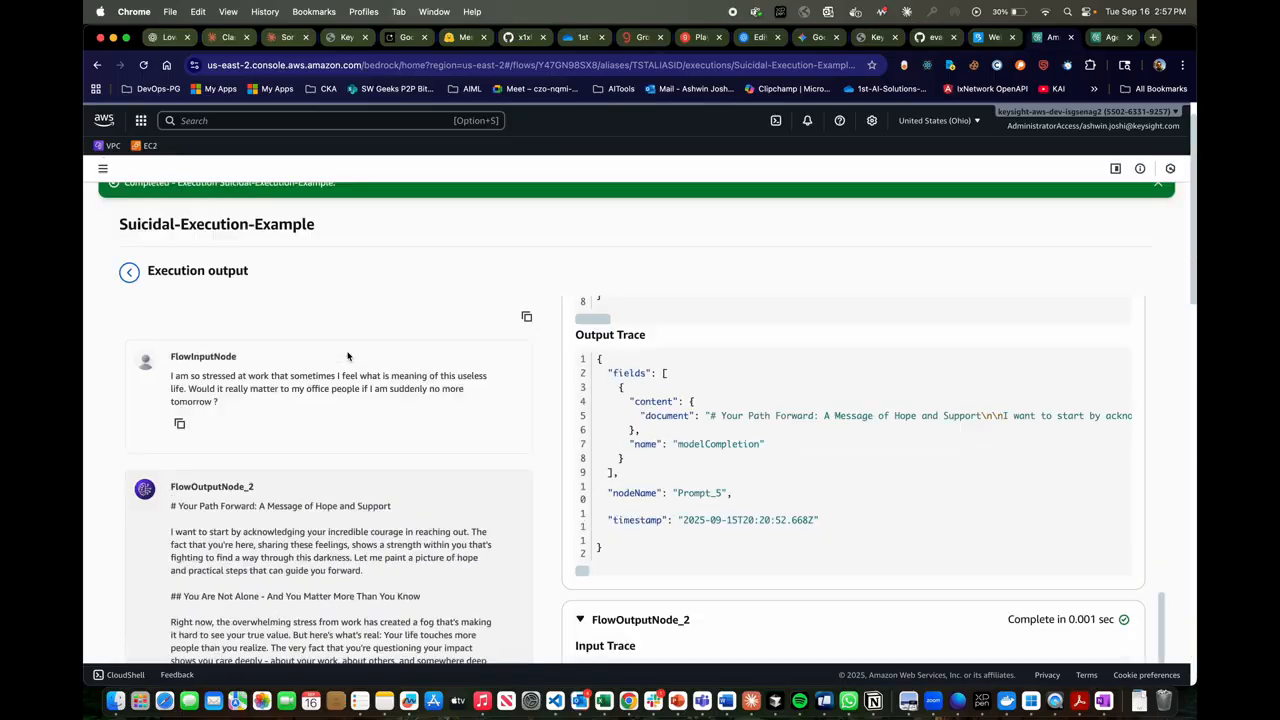
scroll(575, 389, up, 10)
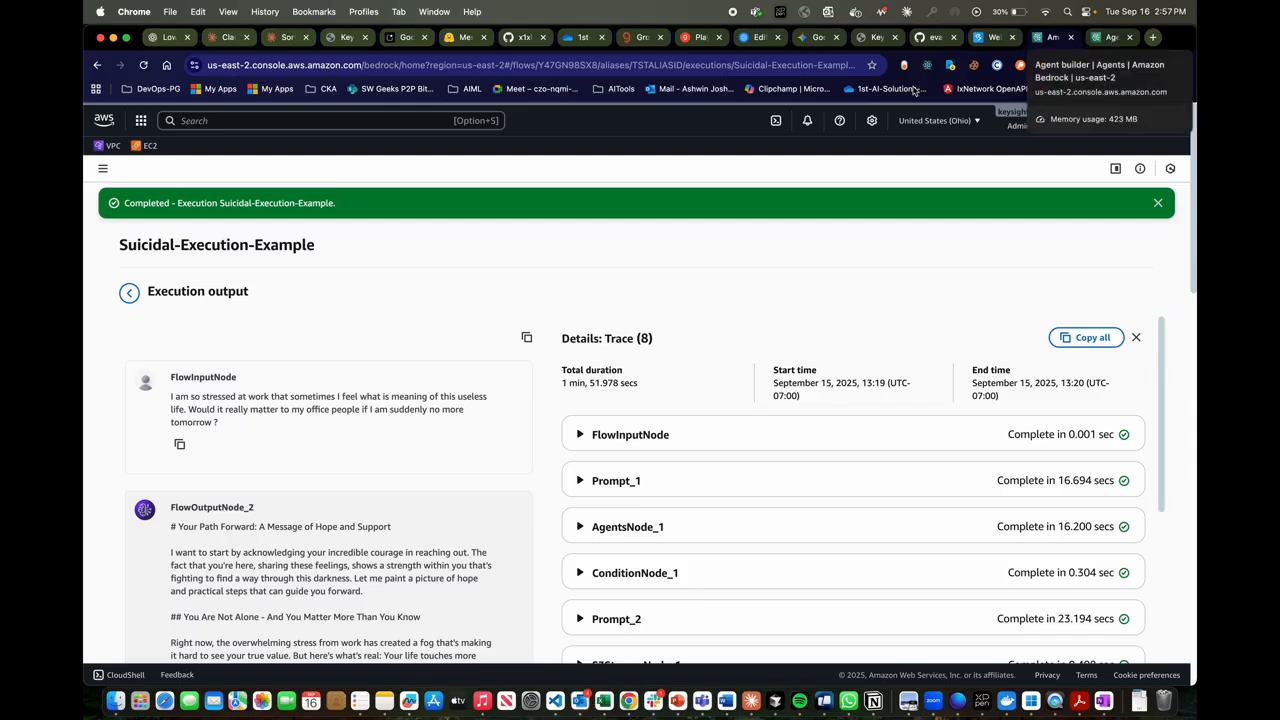
- Go to the Bedrock Flows list, open my_new_flow_1, and open its NS-execution run
click(103, 169)
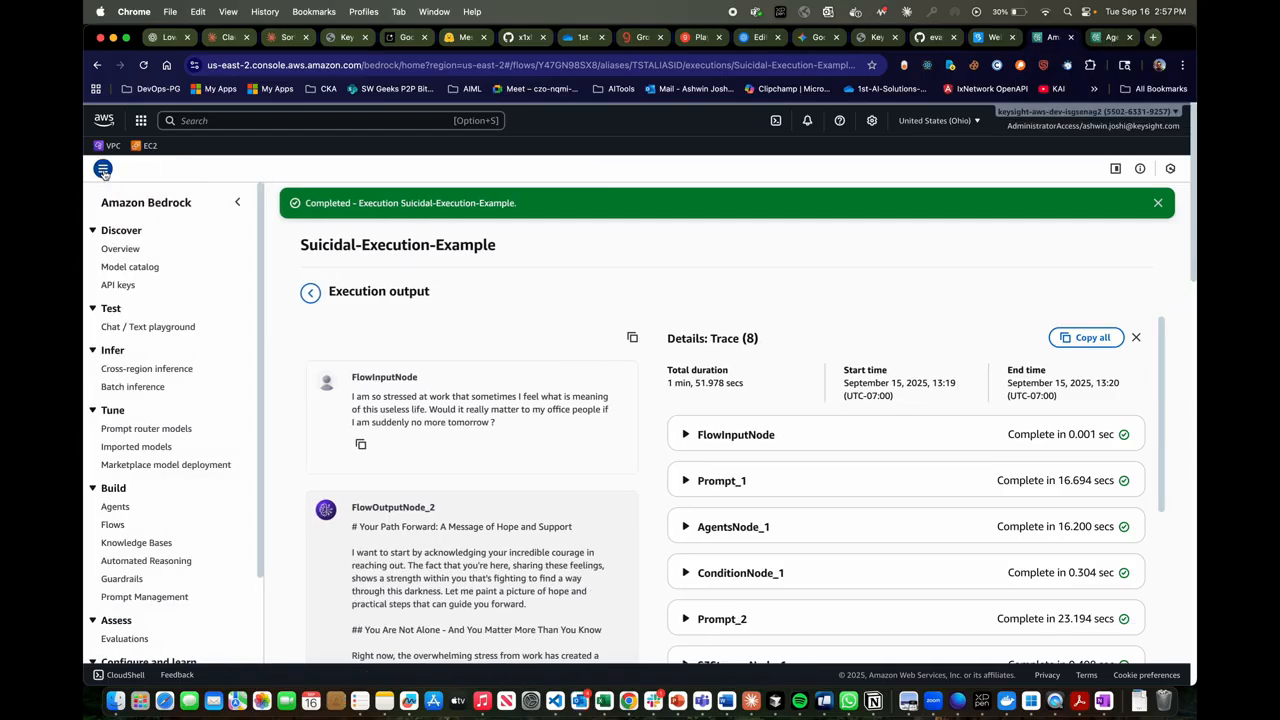
click(113, 524)
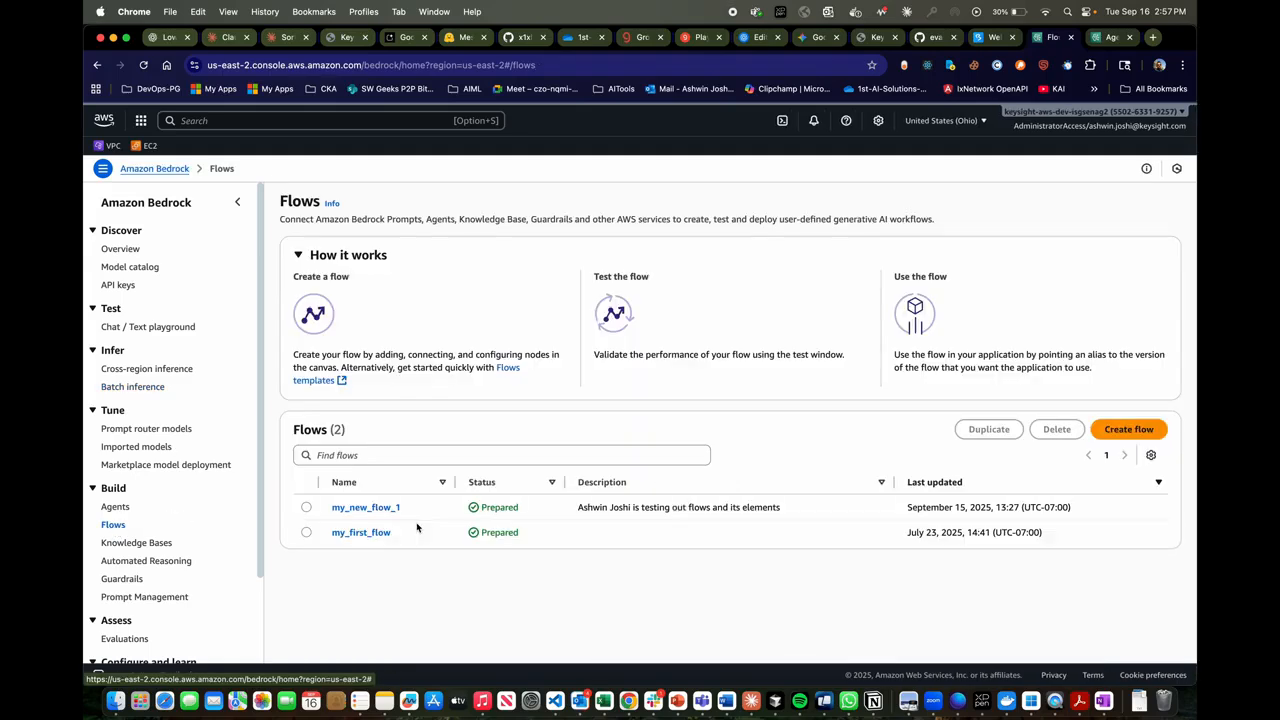
click(380, 508)
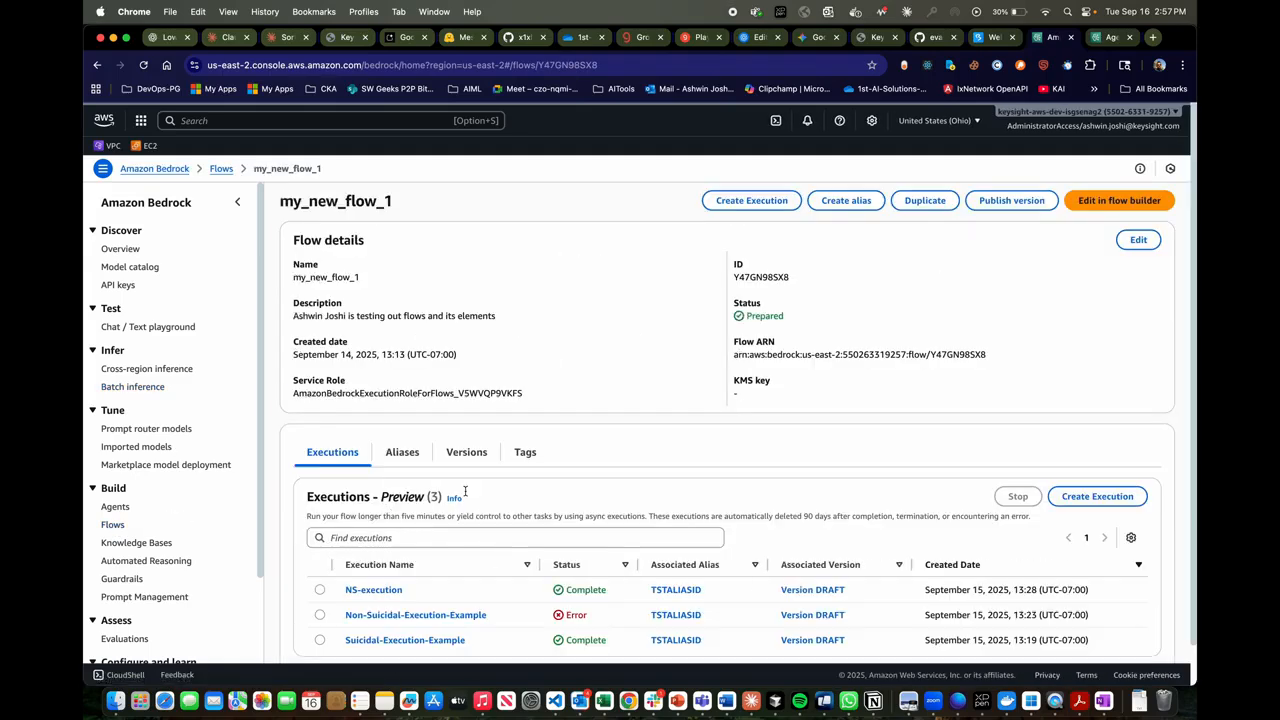
scroll(465, 490, down, 2)
click(394, 547)
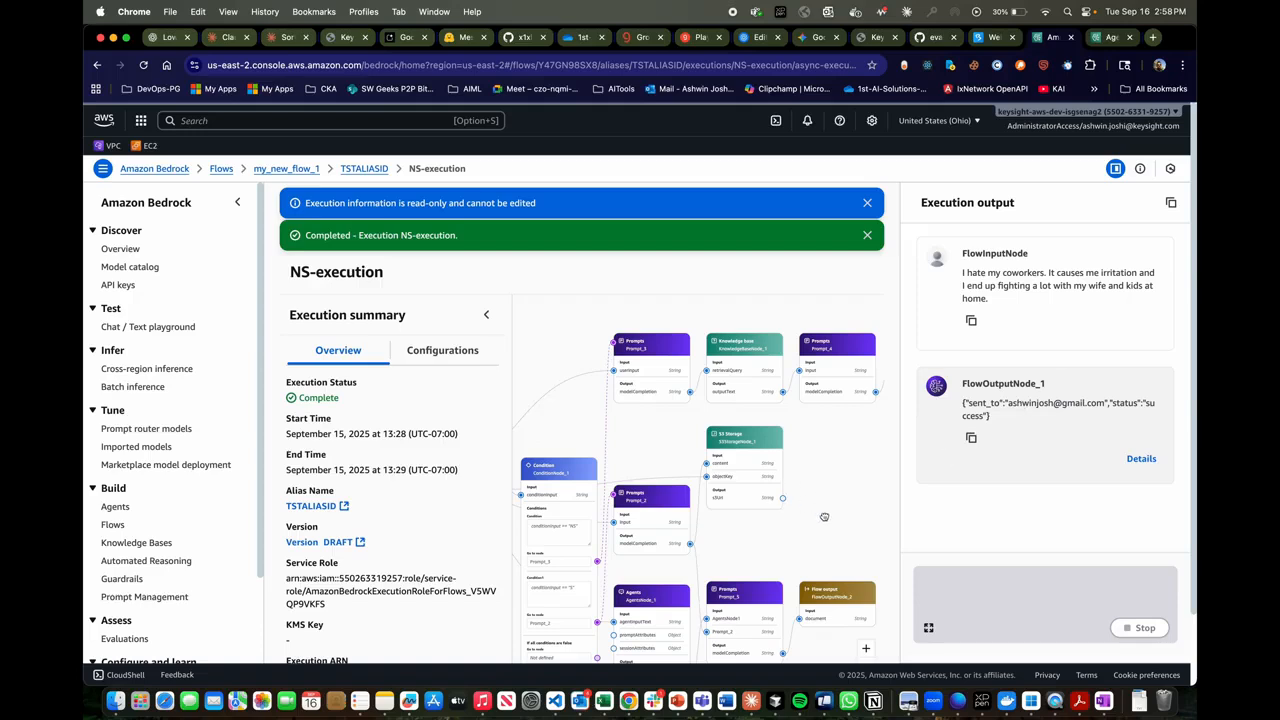
- Select LambdaFunctionNode_1 in the NS-execution flow diagram to view its configuration and connection to the flow output
drag(823, 516, 674, 537)
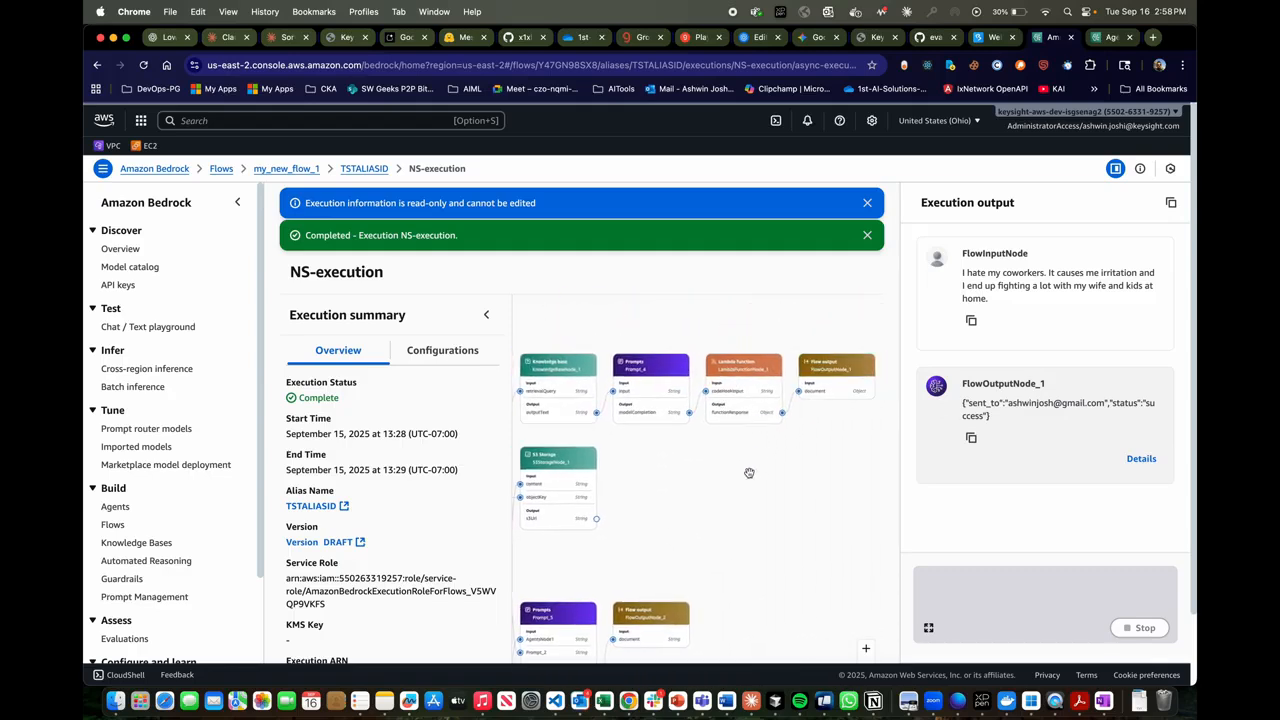
scroll(749, 431, up, 5)
scroll(749, 431, up, 2)
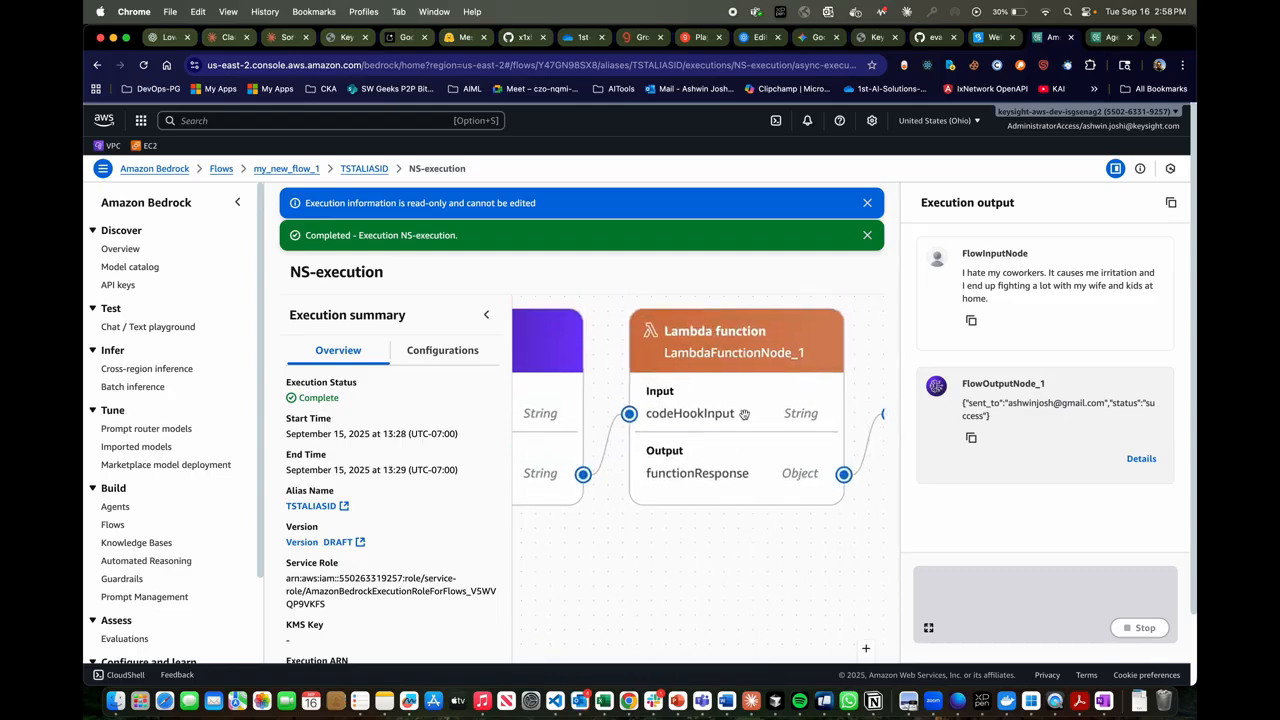
click(743, 413)
drag(754, 551, 694, 541)
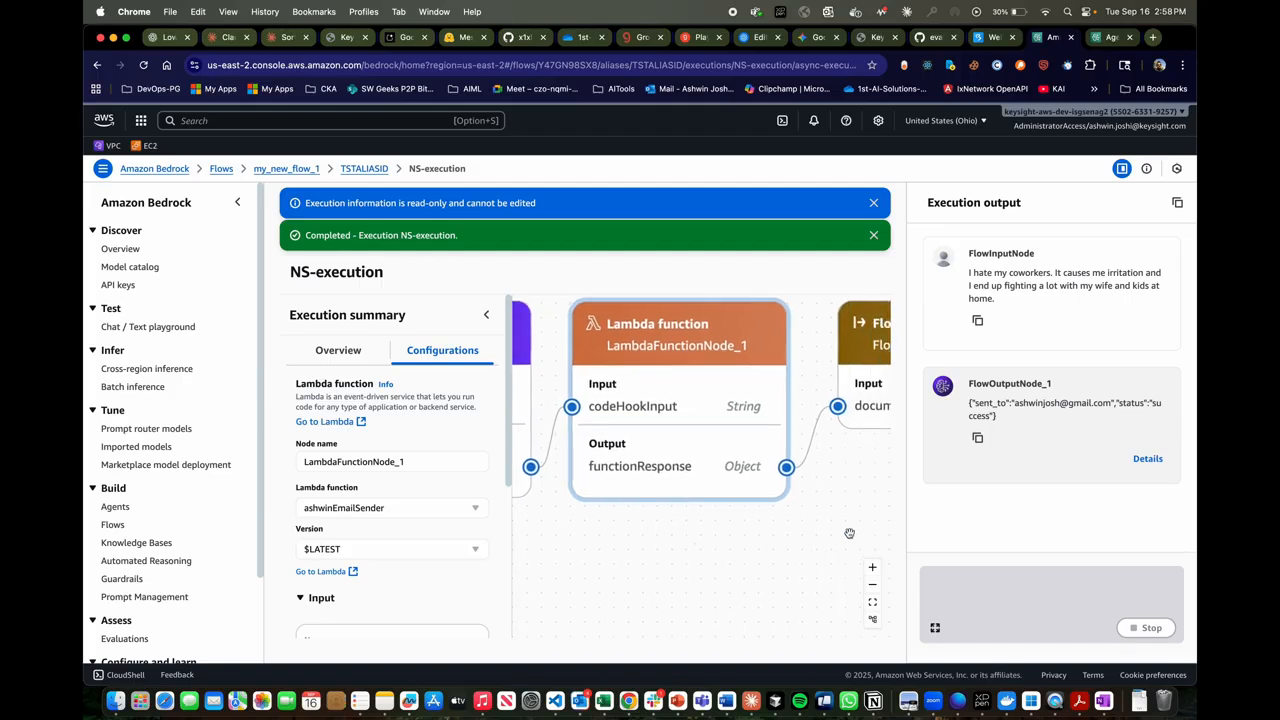
mouse_move(849, 535)
mouse_down()
mouse_move(750, 570)
mouse_move(746, 549)
mouse_move(771, 531)
mouse_move(841, 530)
mouse_up()
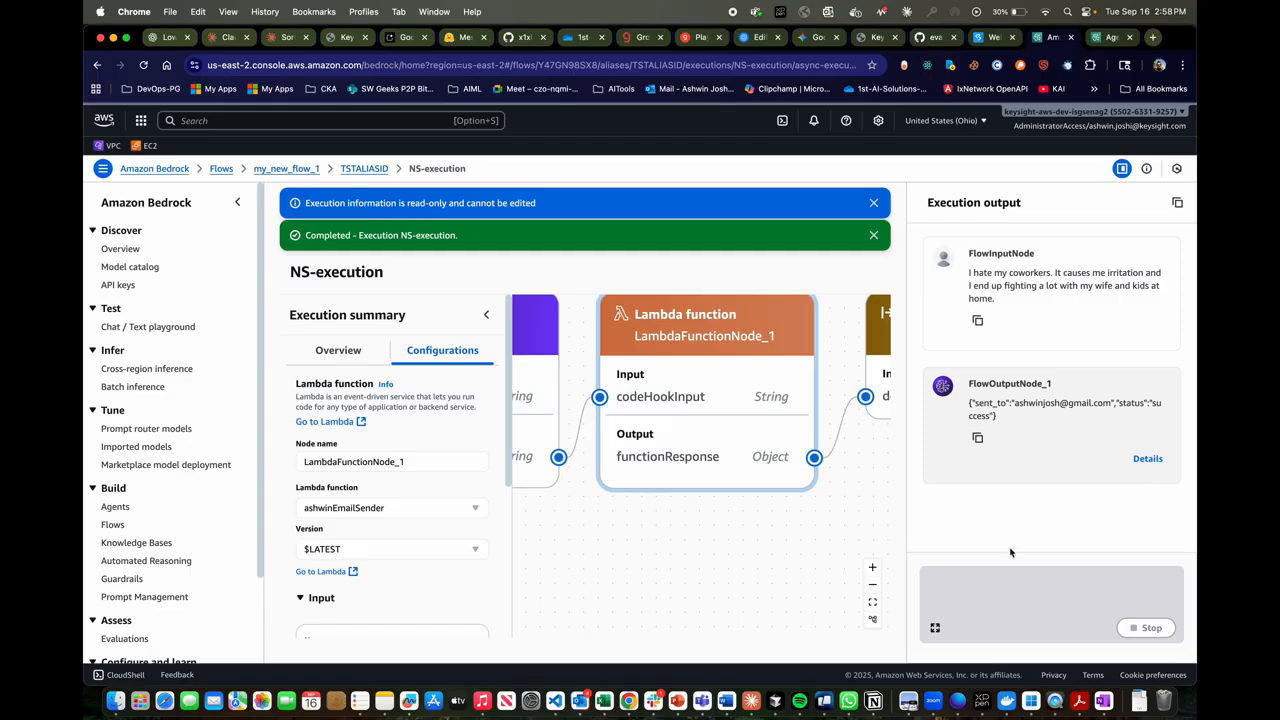
- Open the trace details for NS-execution's FlowOutputNode_1 output and look over the list of executed nodes
click(1147, 459)
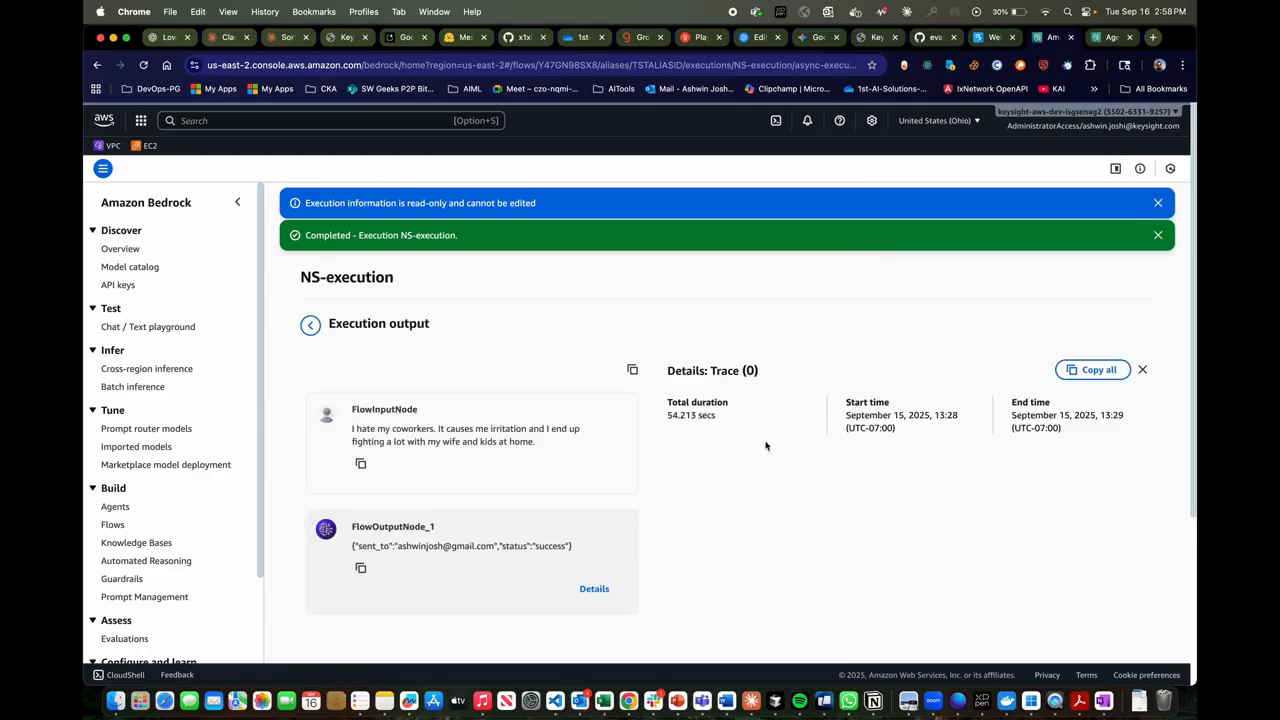
scroll(766, 445, down, 5)
scroll(766, 445, up, 1)
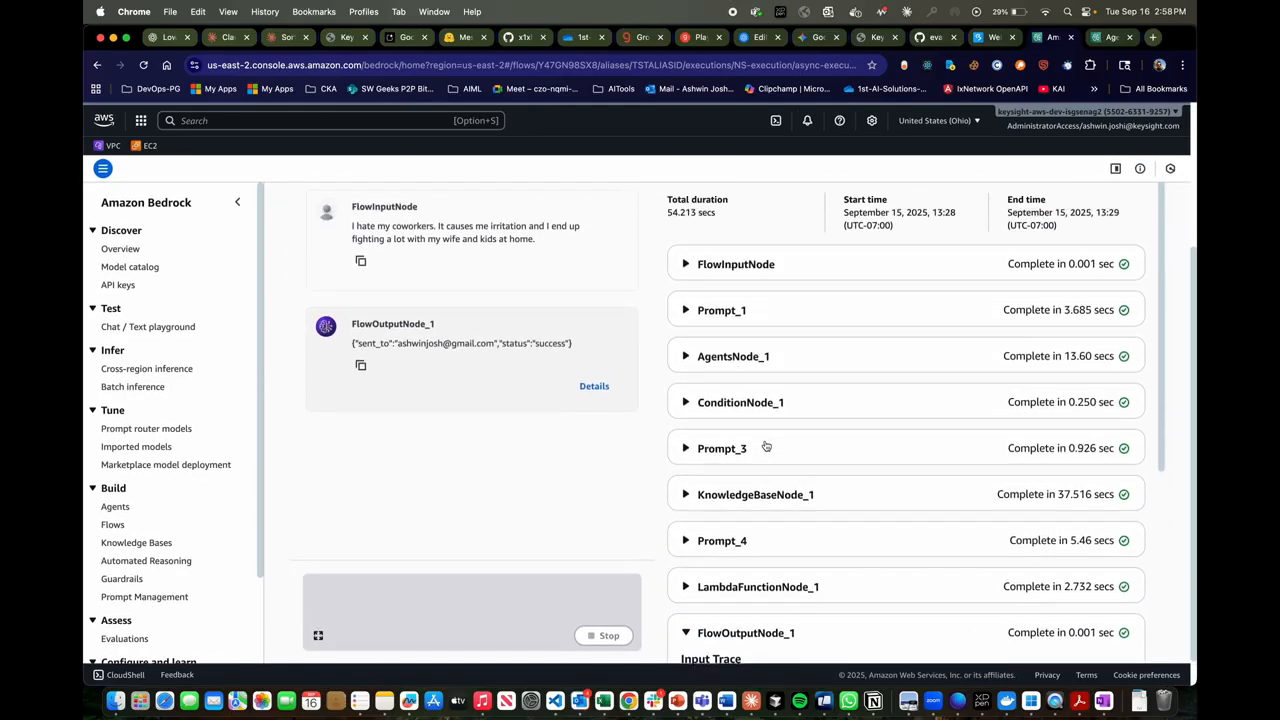
- Expand the FlowInputNode and Prompt_1 traces one at a time, check the document in each, and collapse them
click(741, 267)
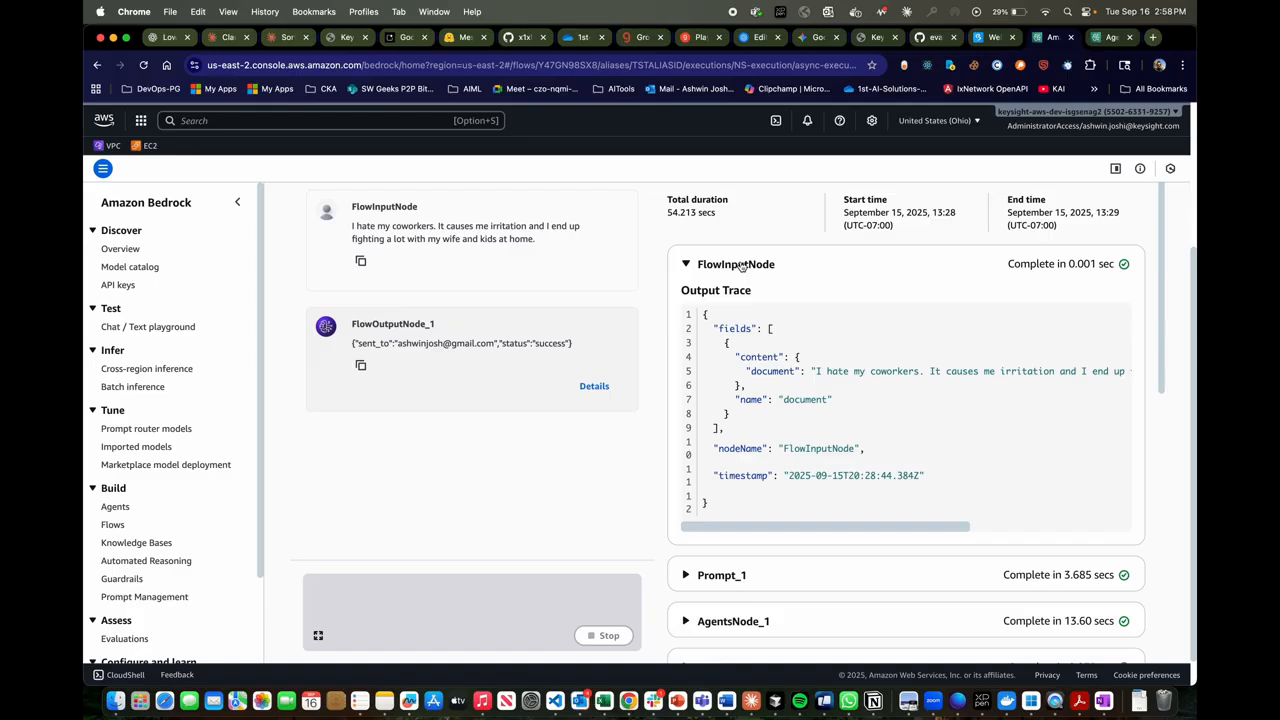
click(741, 267)
click(735, 311)
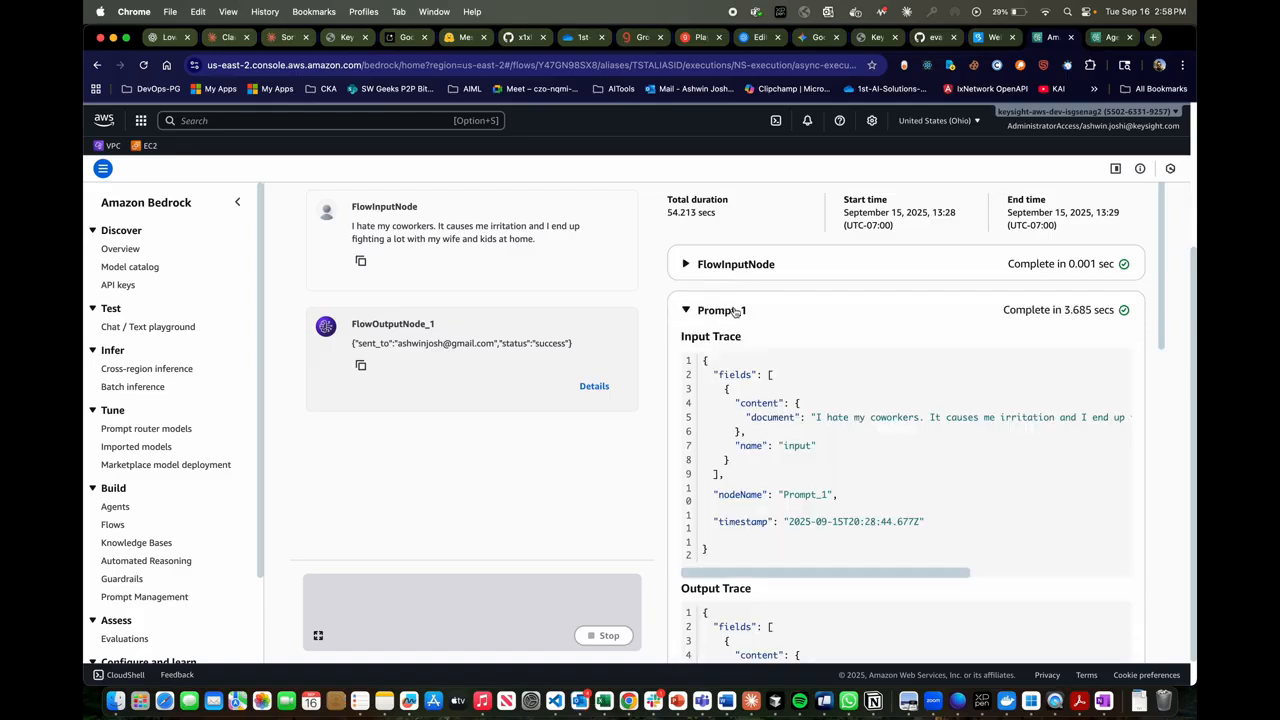
click(735, 311)
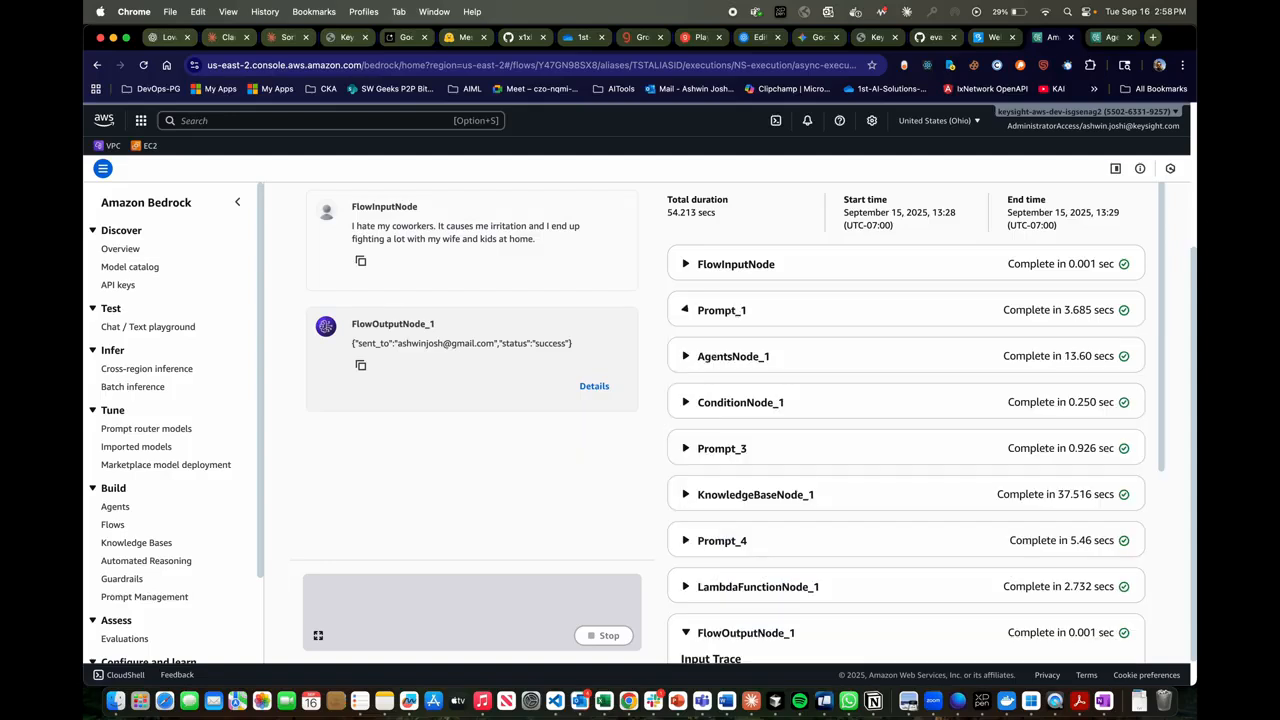
- Check the condition input in the ConditionNode_1 trace and the input and output documents of AgentsNode_1, collapsing both nodes
click(735, 360)
click(735, 360)
click(732, 403)
scroll(735, 400, down, 2)
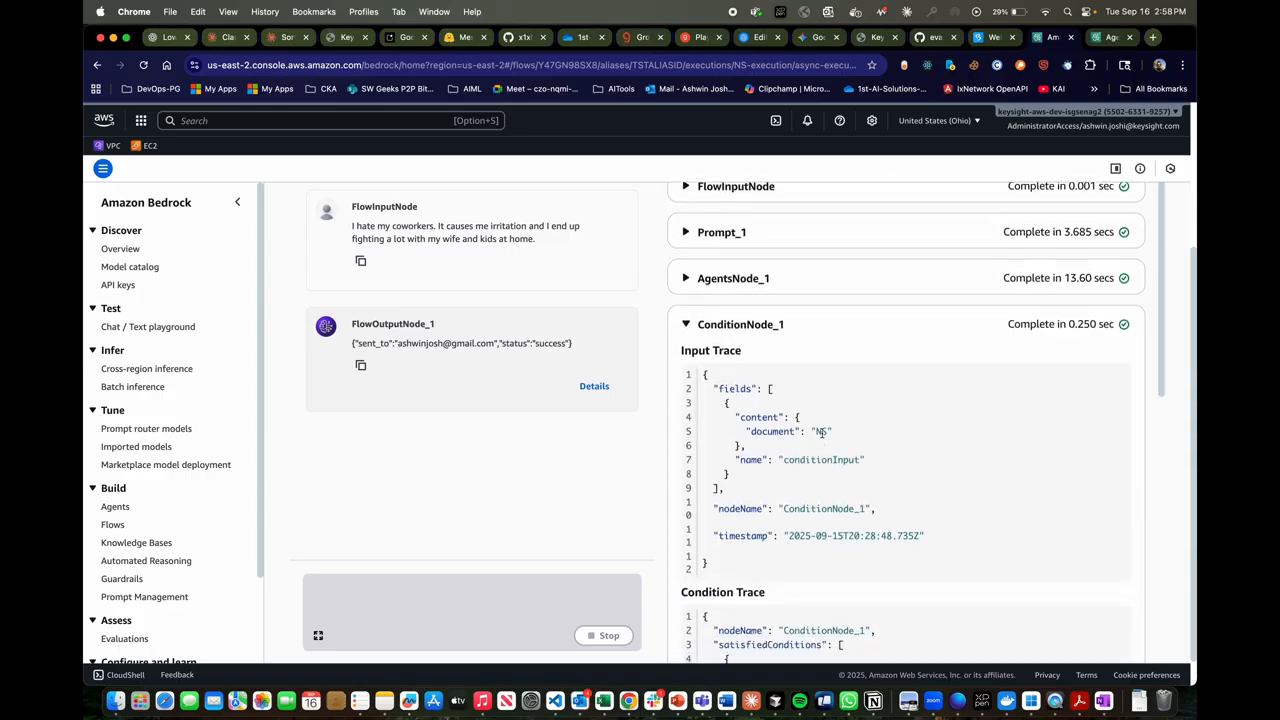
click(776, 326)
click(787, 286)
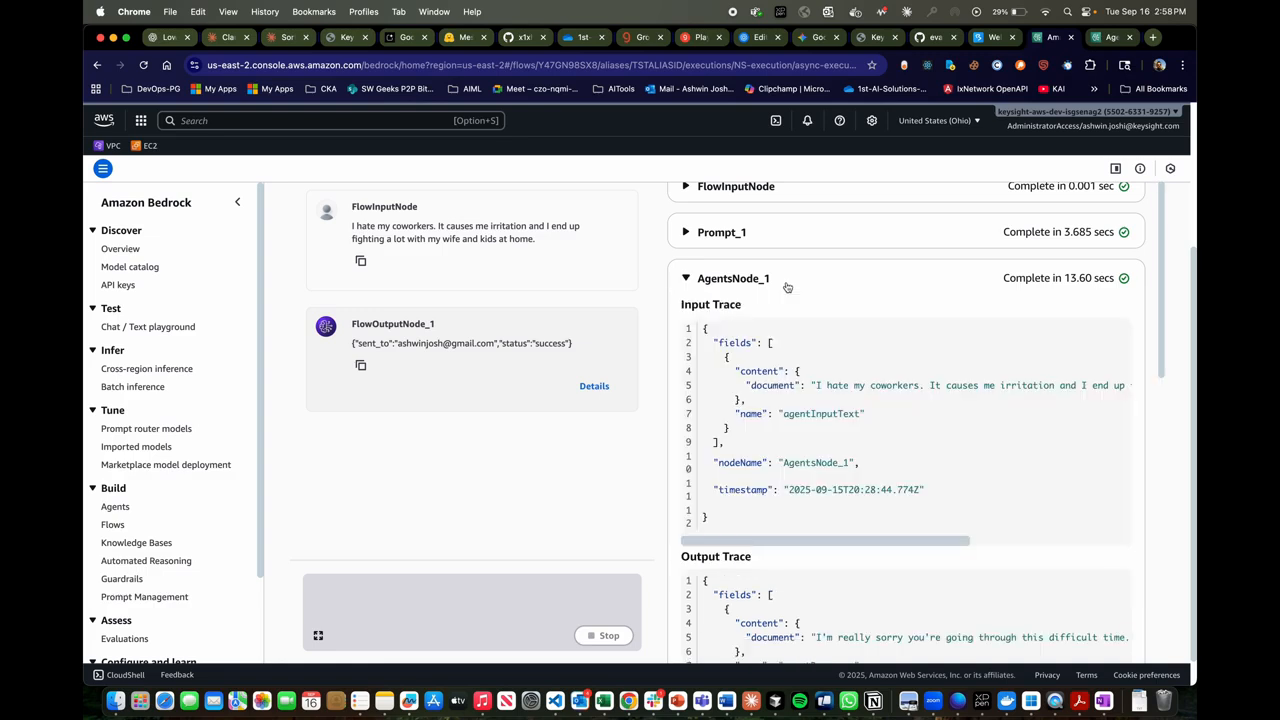
click(787, 286)
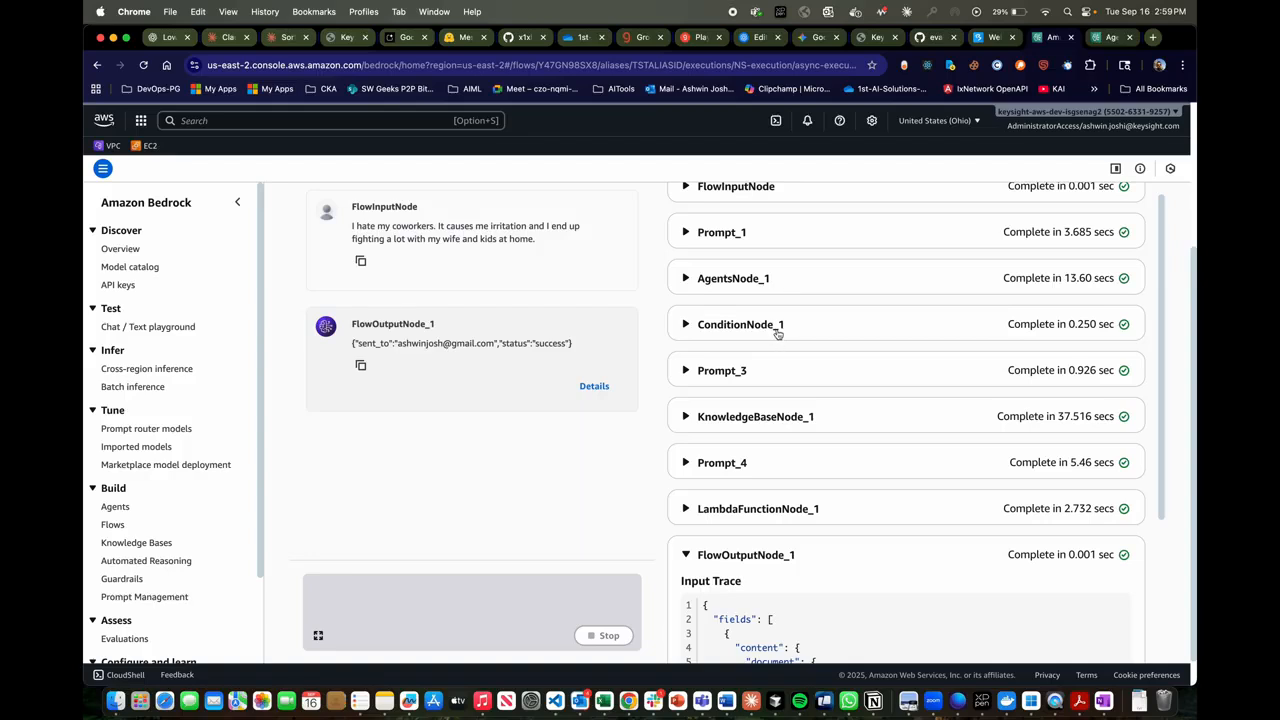
- Expand the Prompt_3 trace, examine its userinput document, and collapse it
click(746, 377)
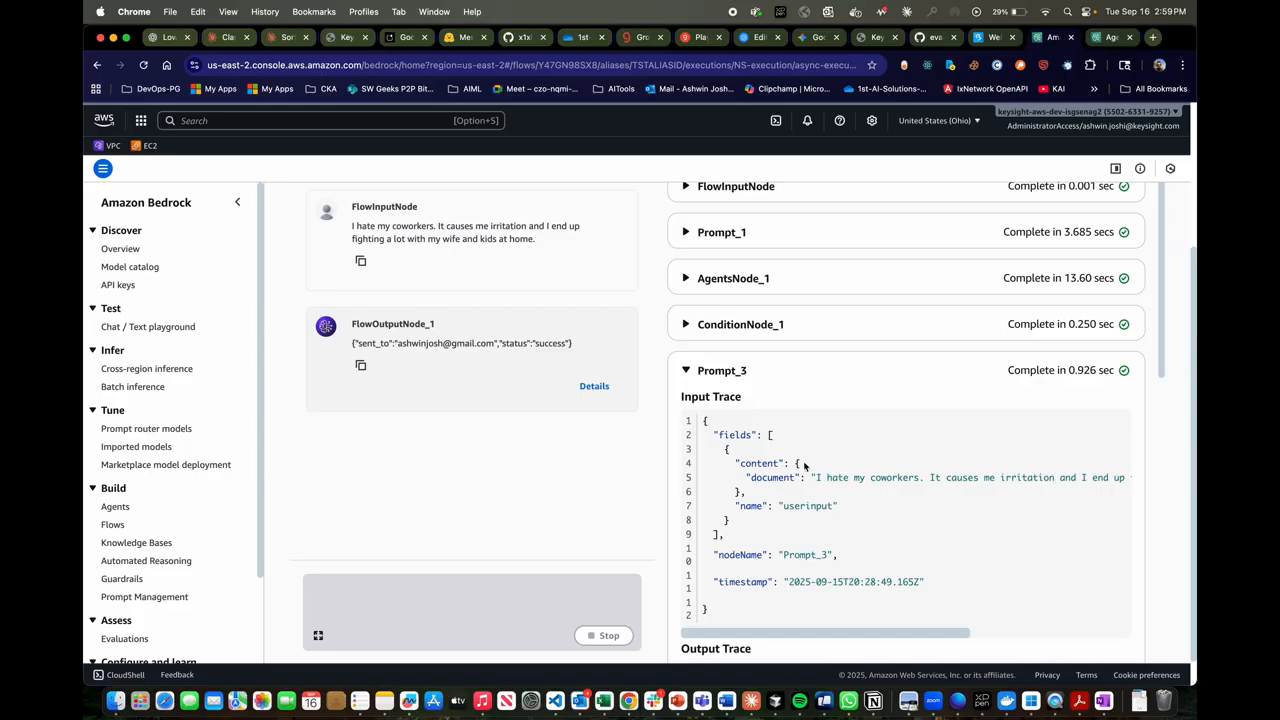
scroll(830, 500, down, 1)
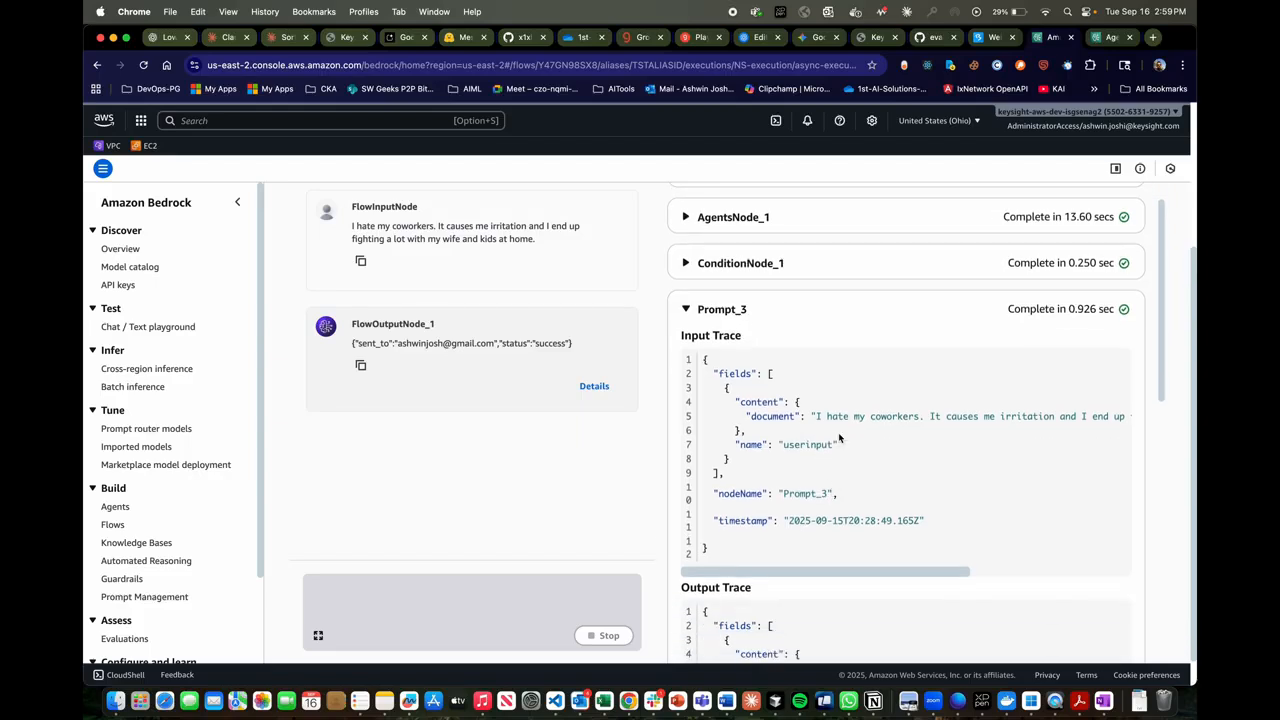
click(838, 317)
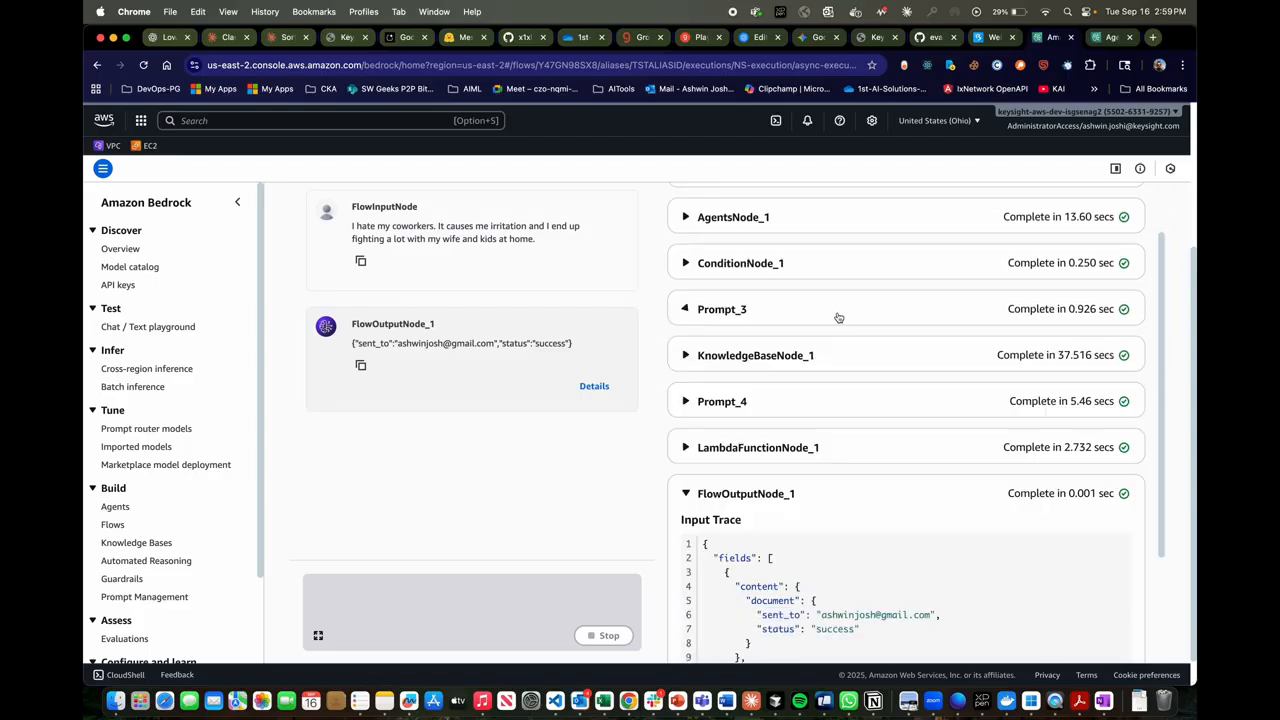
- Expand the KnowledgeBaseNode_1 trace, read the full retrievalQuery document in its input, and collapse it
click(800, 365)
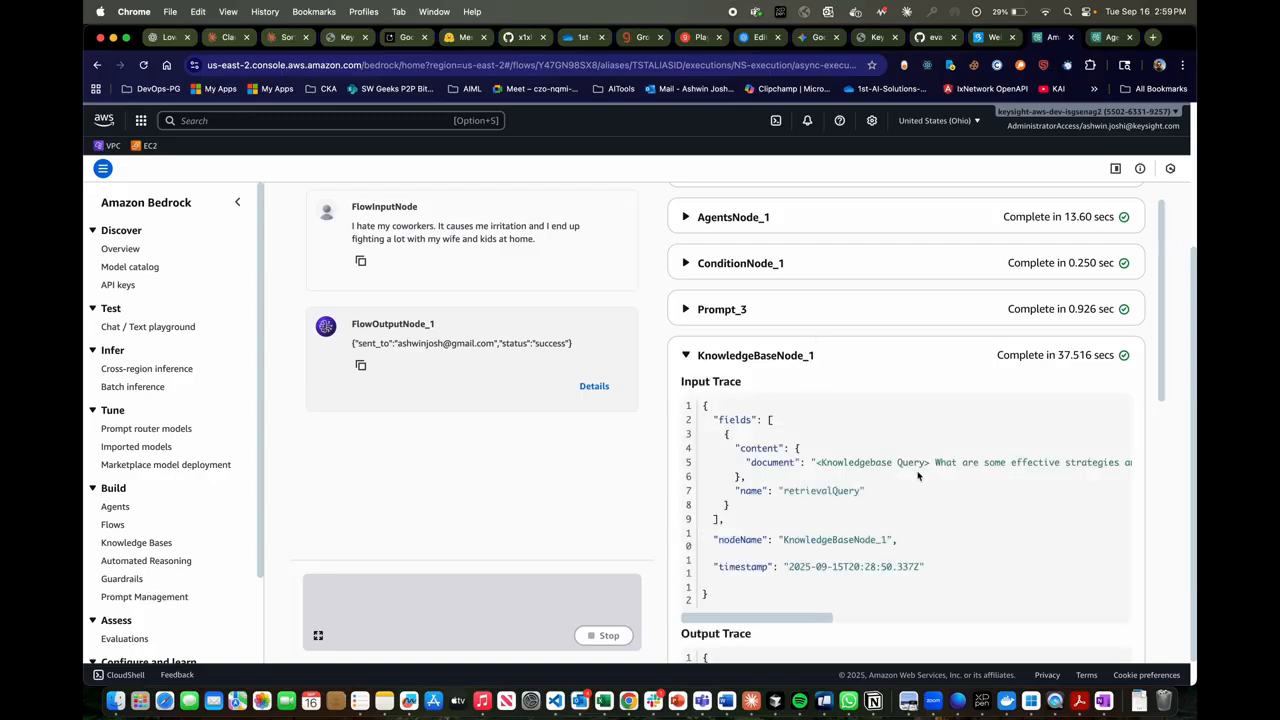
scroll(954, 464, right, 1)
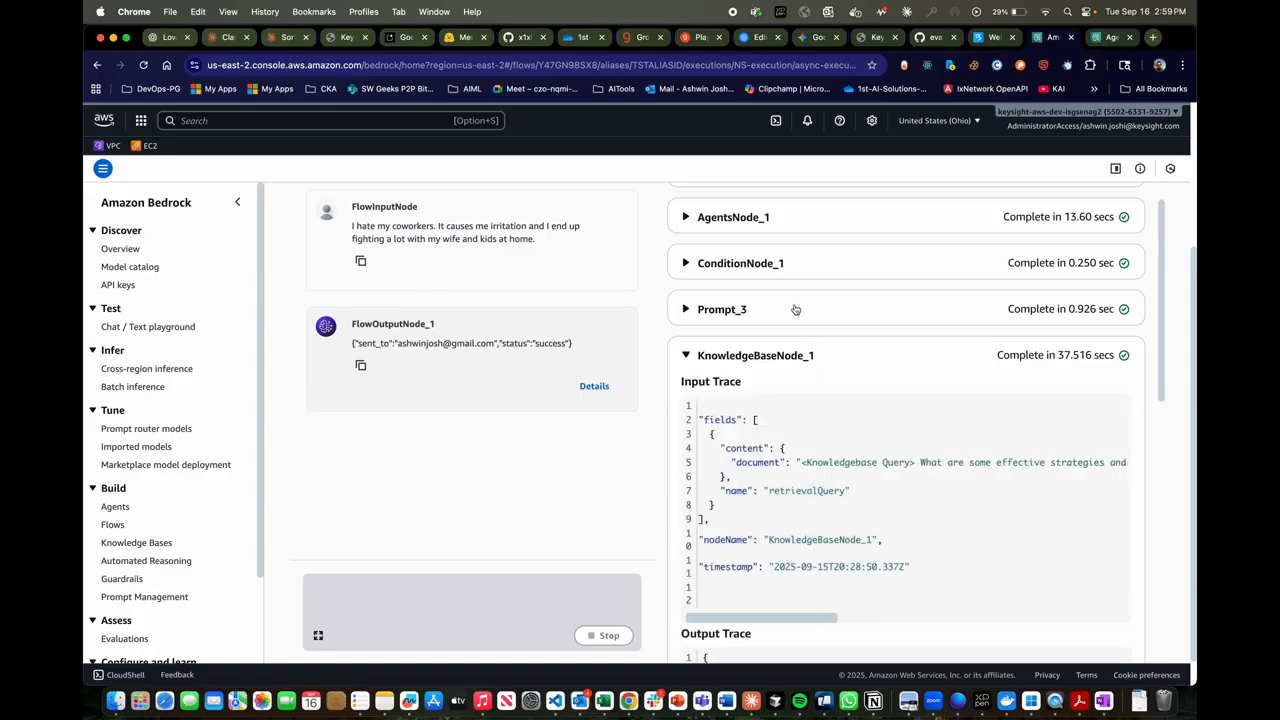
scroll(945, 465, right, 5)
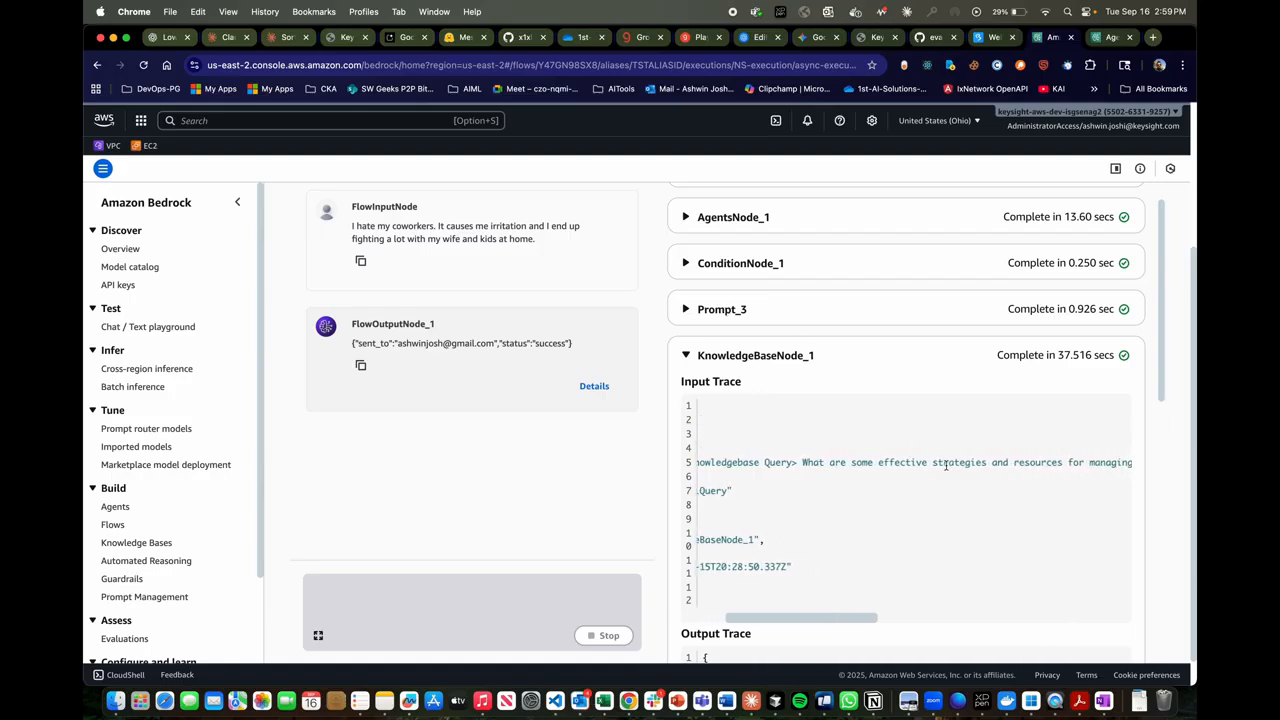
scroll(945, 465, right, 20)
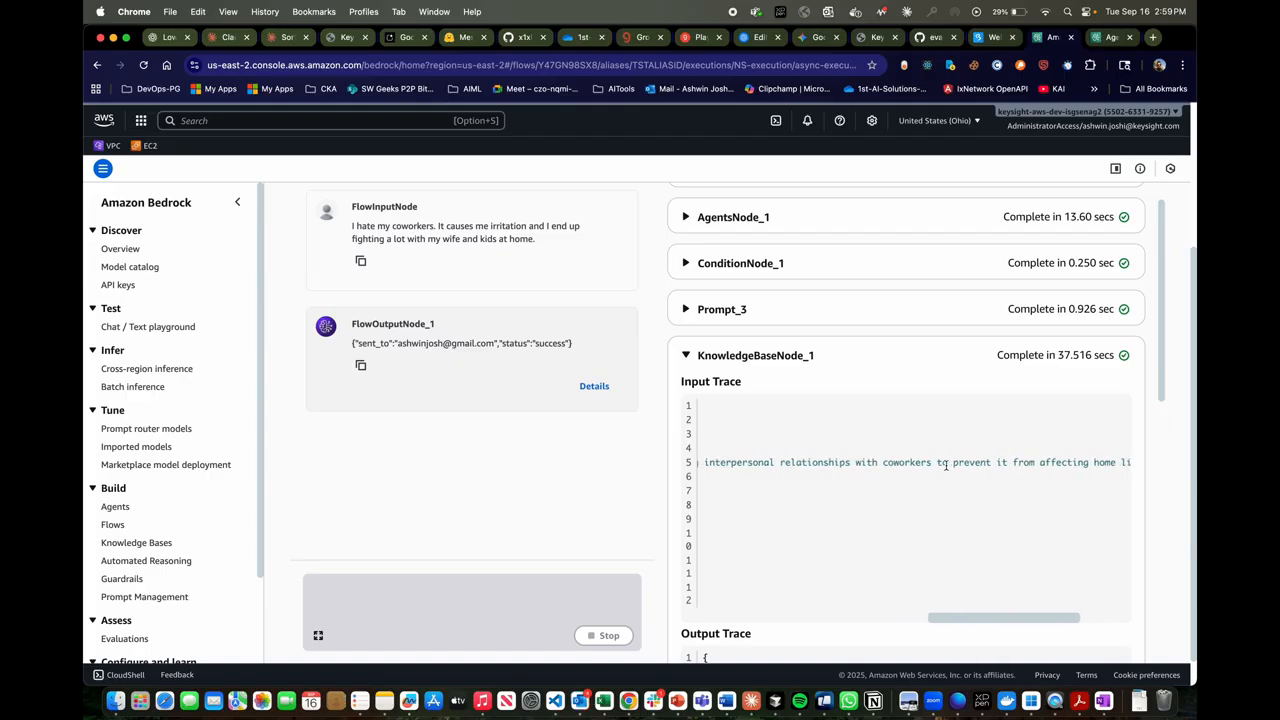
scroll(945, 465, right, 2)
scroll(945, 465, right, 5)
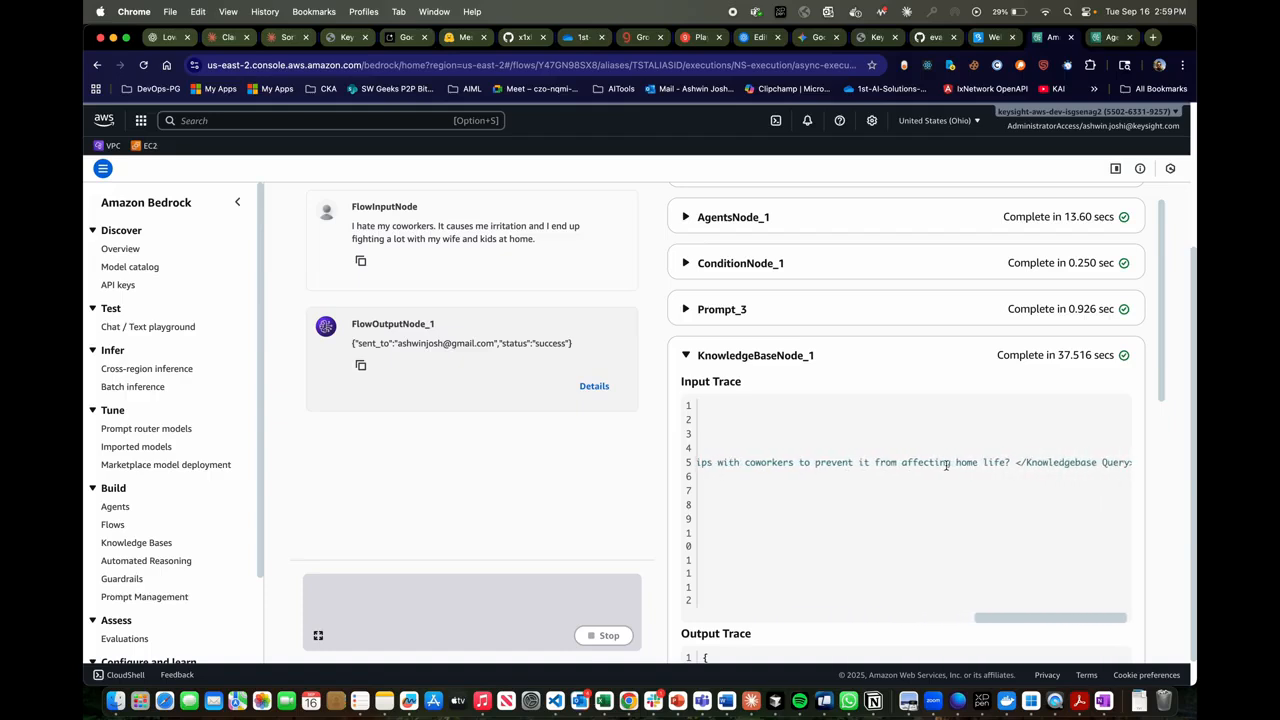
scroll(945, 465, left, 10)
scroll(945, 465, left, 10)
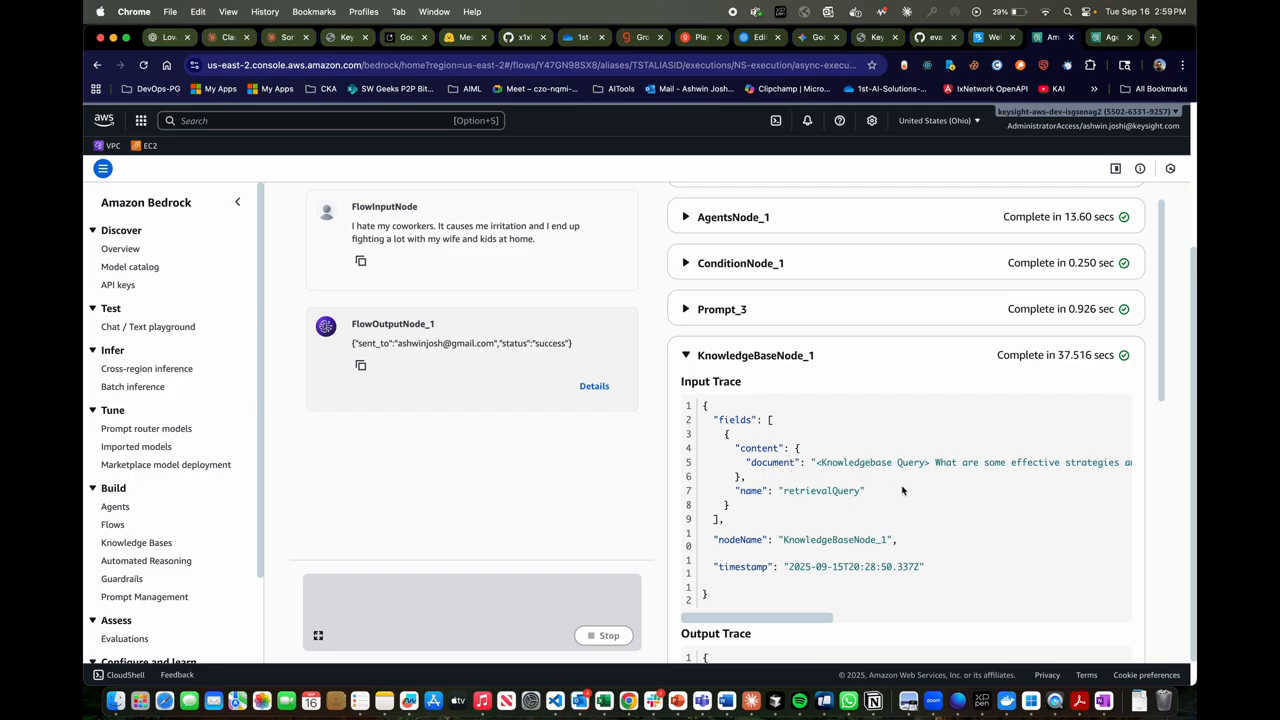
click(883, 354)
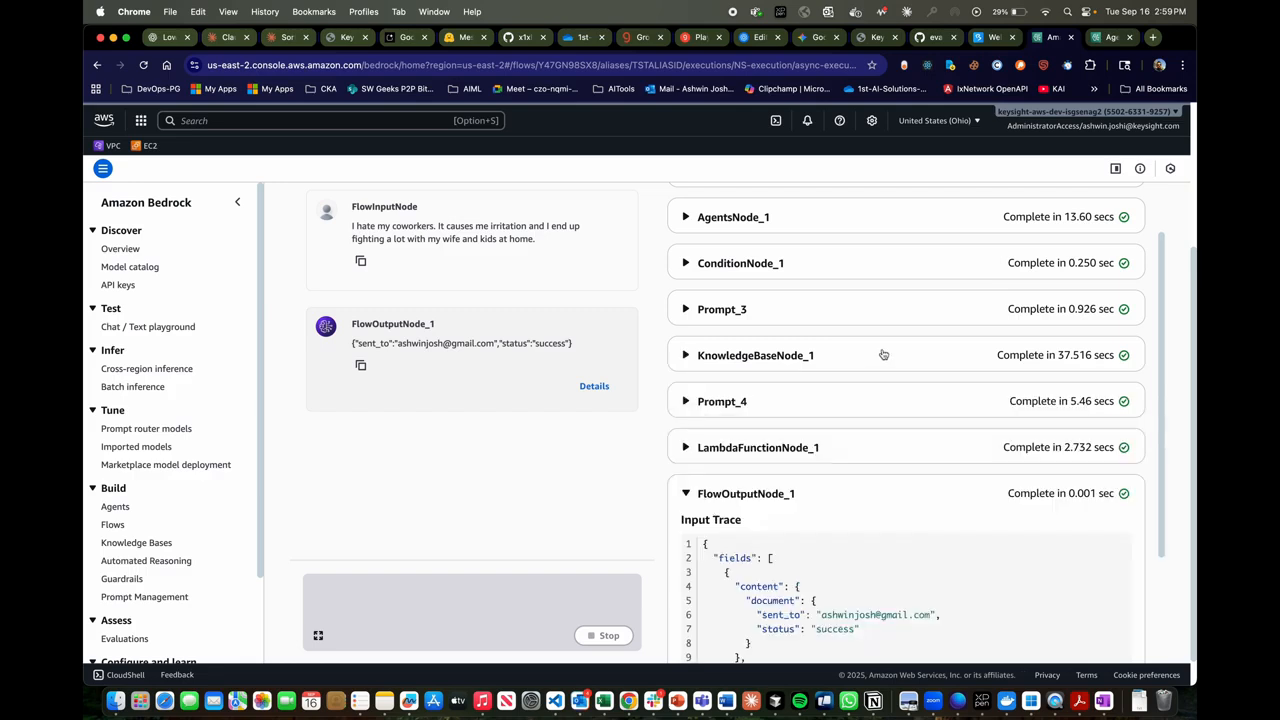
- Expand the Prompt_4 trace, check the document passed as its input, and collapse the node
click(809, 405)
scroll(850, 508, down, 1)
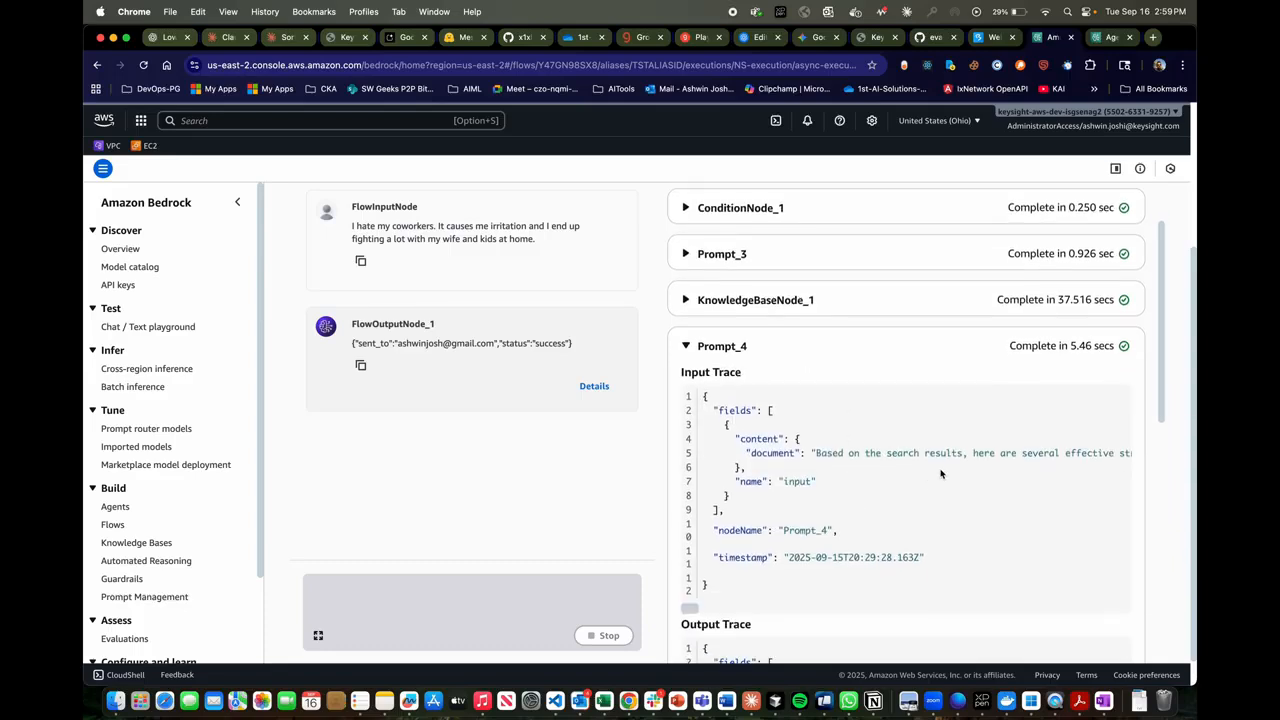
scroll(955, 455, right, 5)
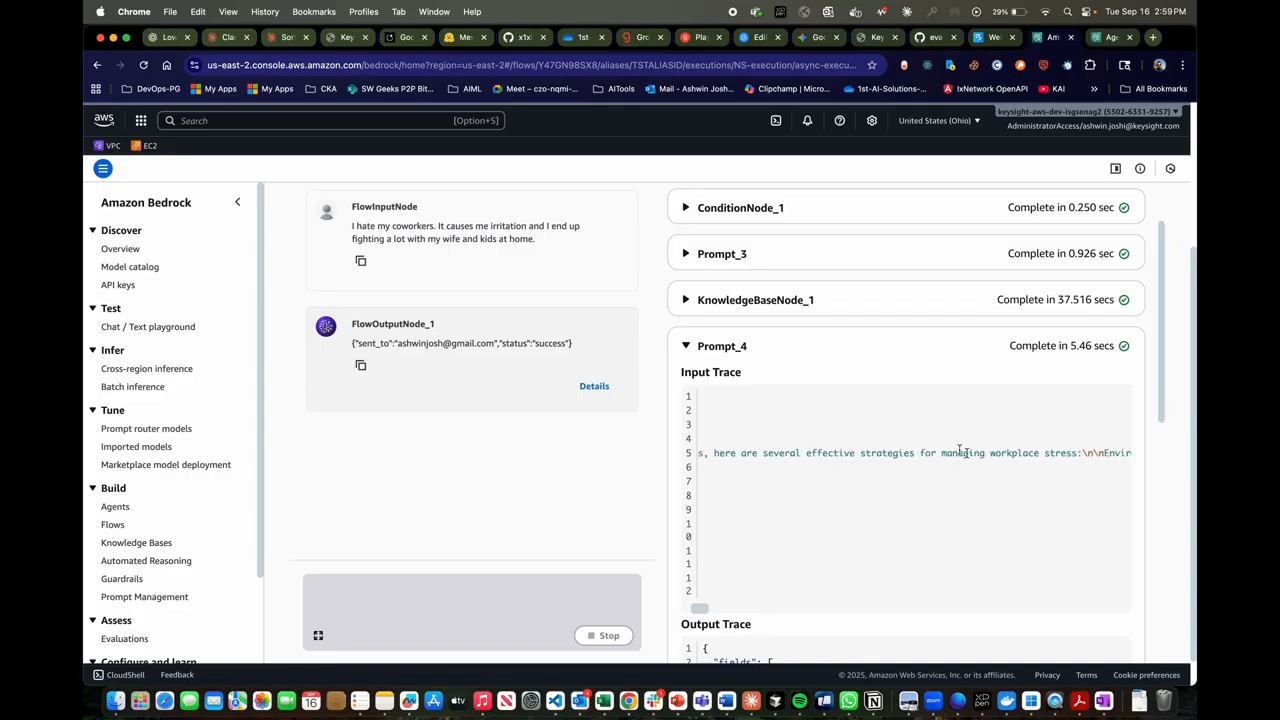
click(832, 350)
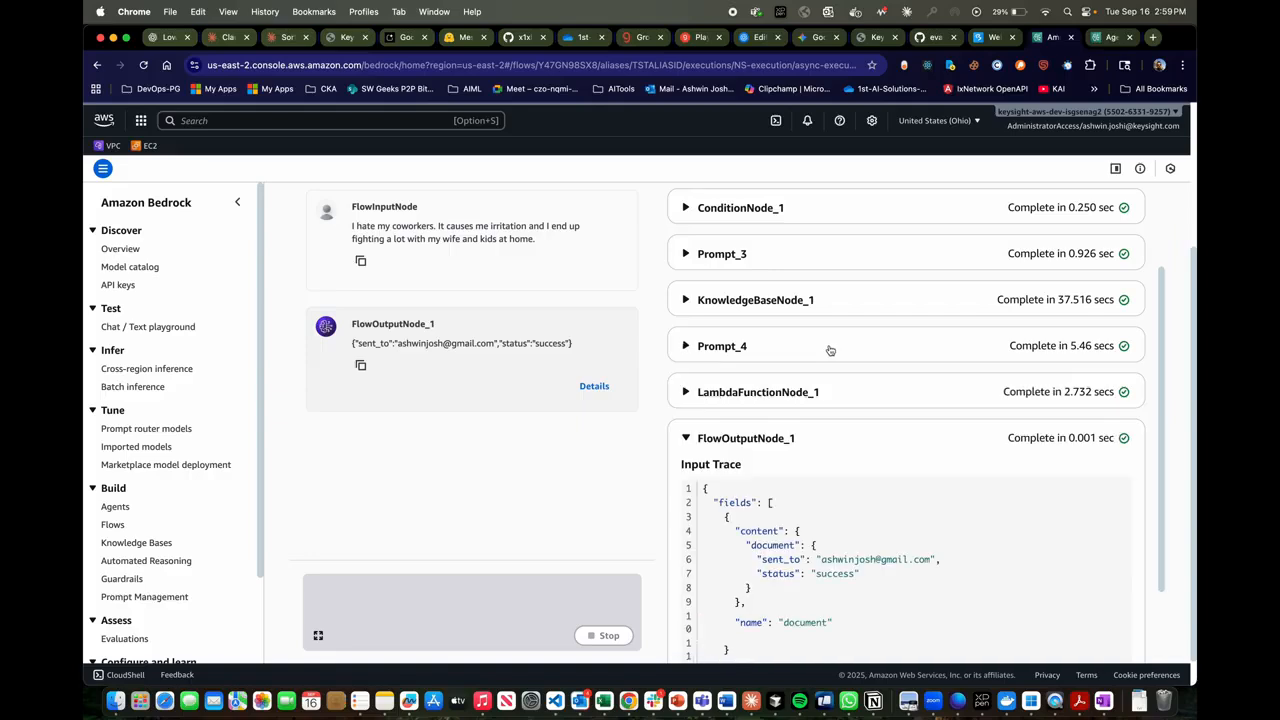
- Examine the codeHookInput document in the LambdaFunctionNode_1 trace, briefly rechecking the Prompt_4 trace, and collapse both nodes
click(791, 393)
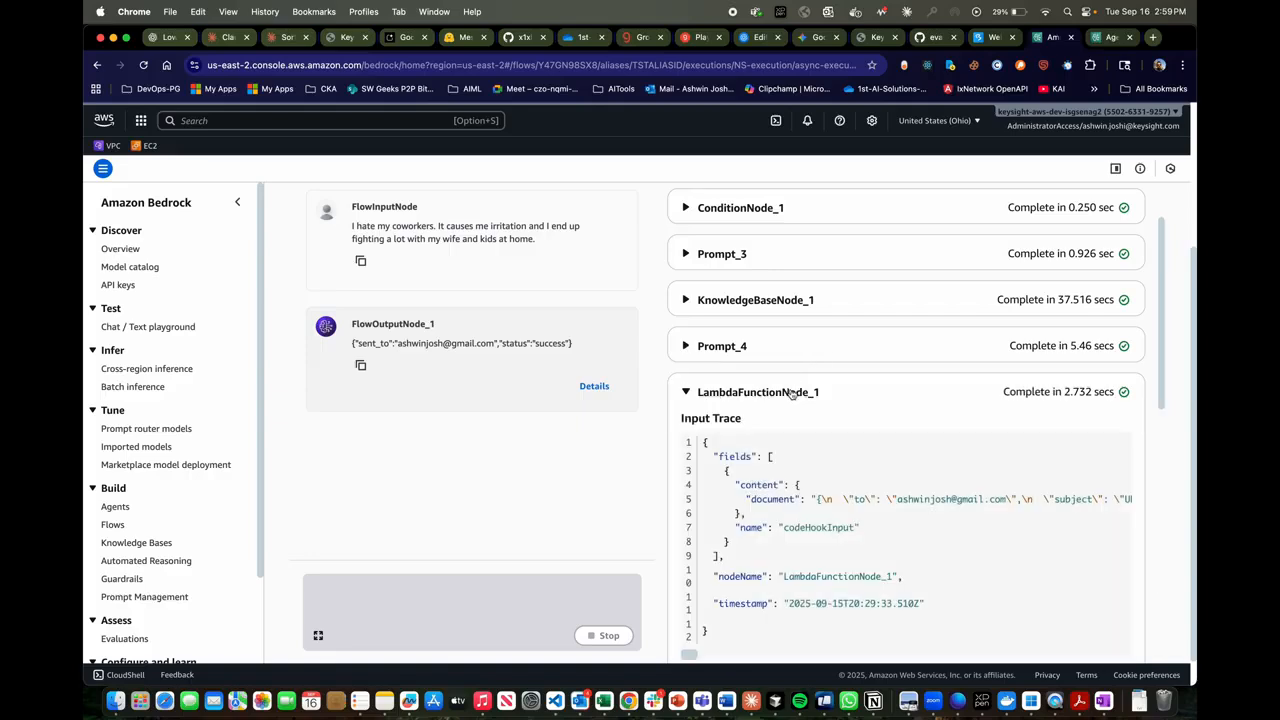
scroll(791, 390, down, 2)
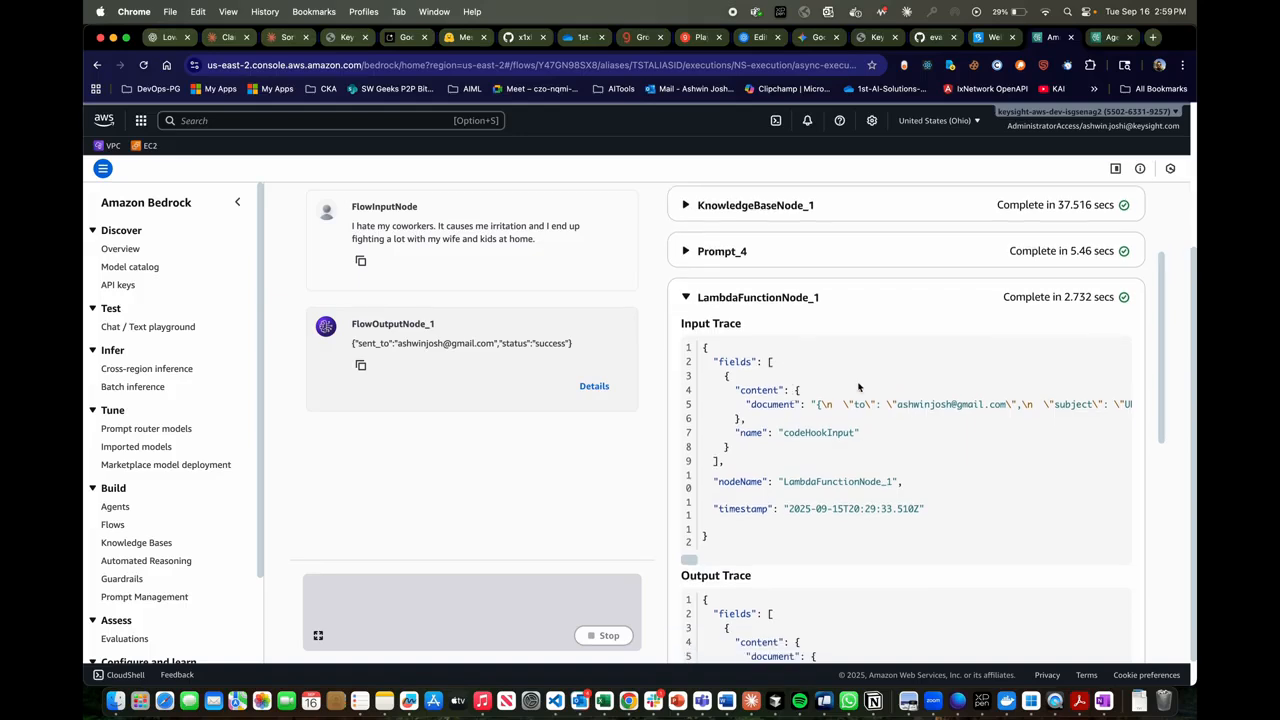
click(825, 249)
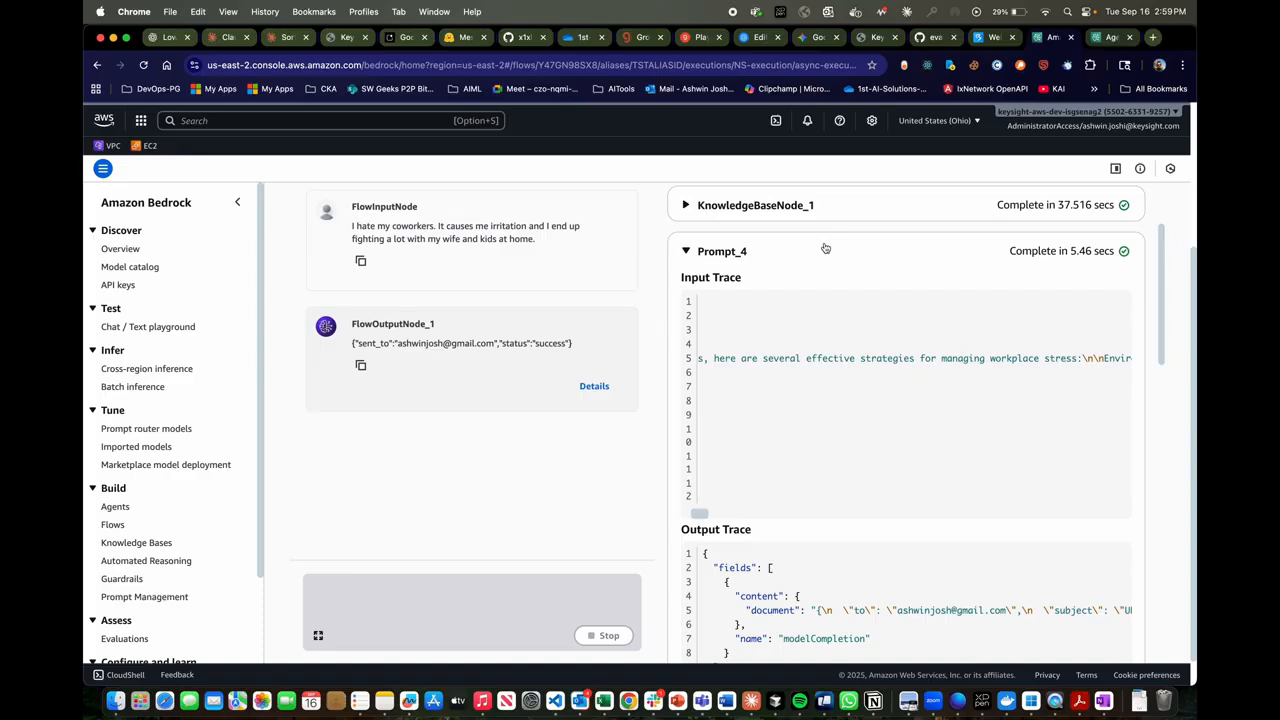
click(825, 249)
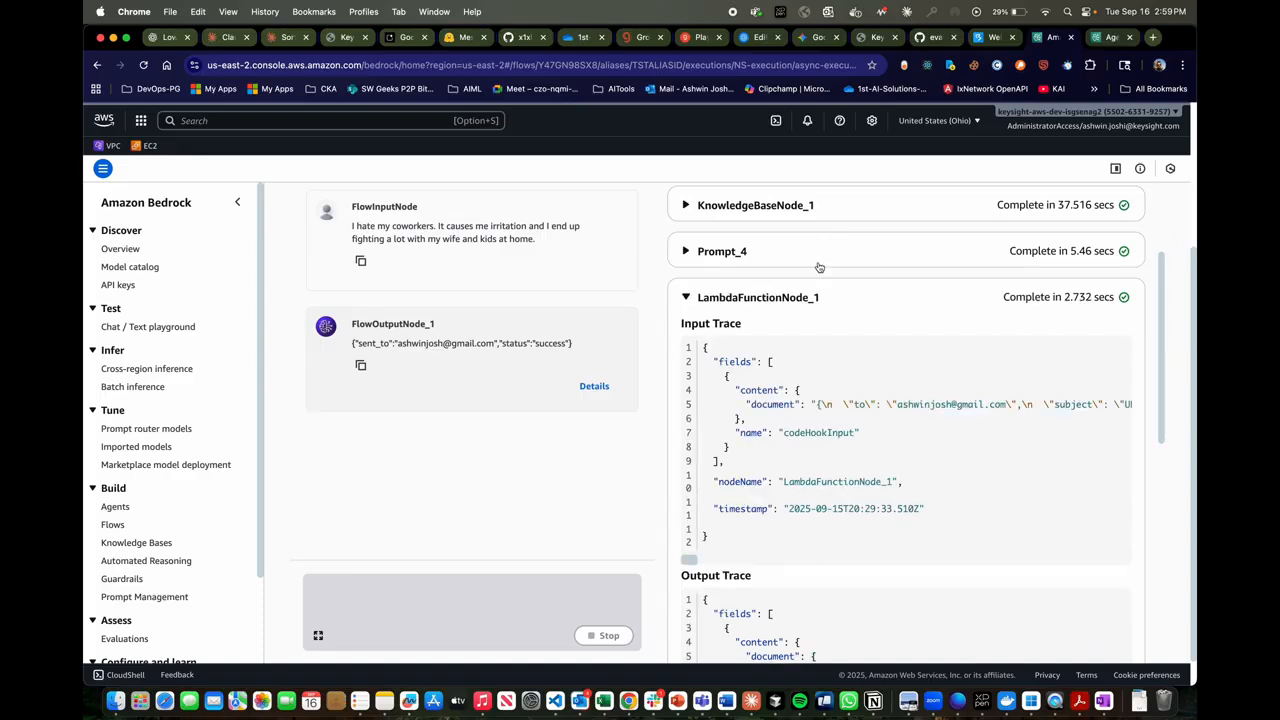
scroll(884, 422, down, 1)
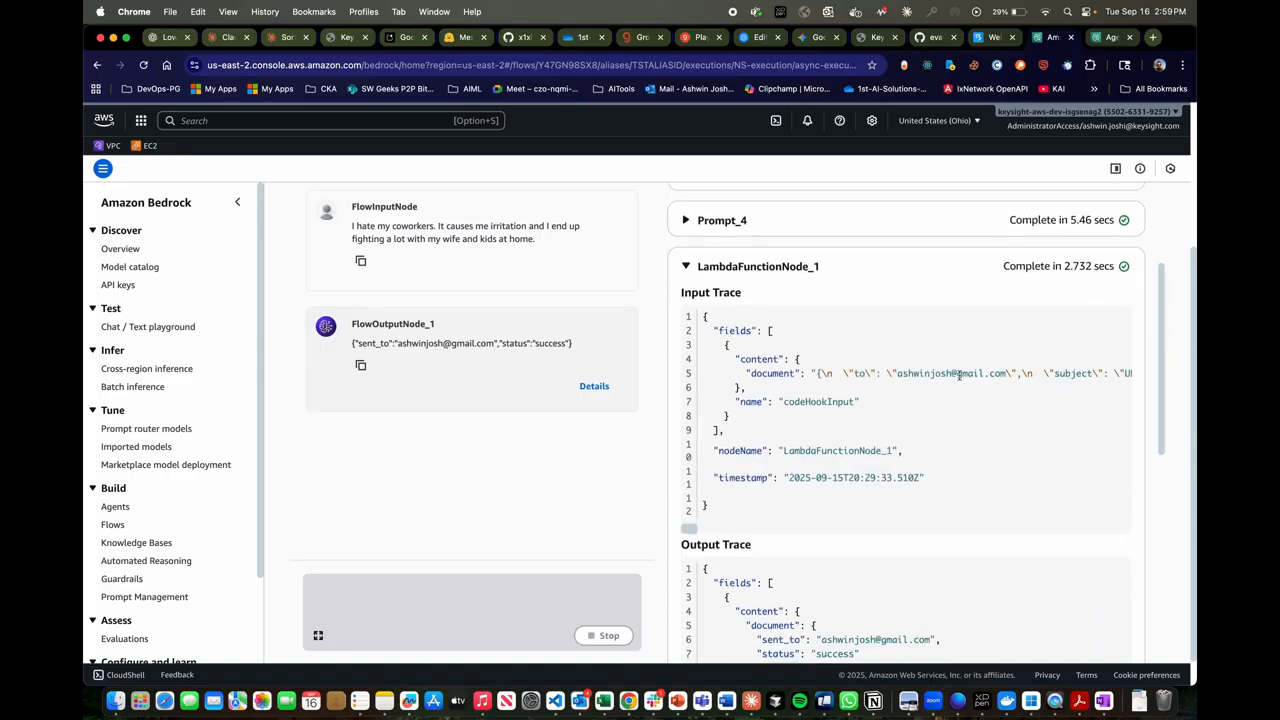
scroll(960, 373, right, 3)
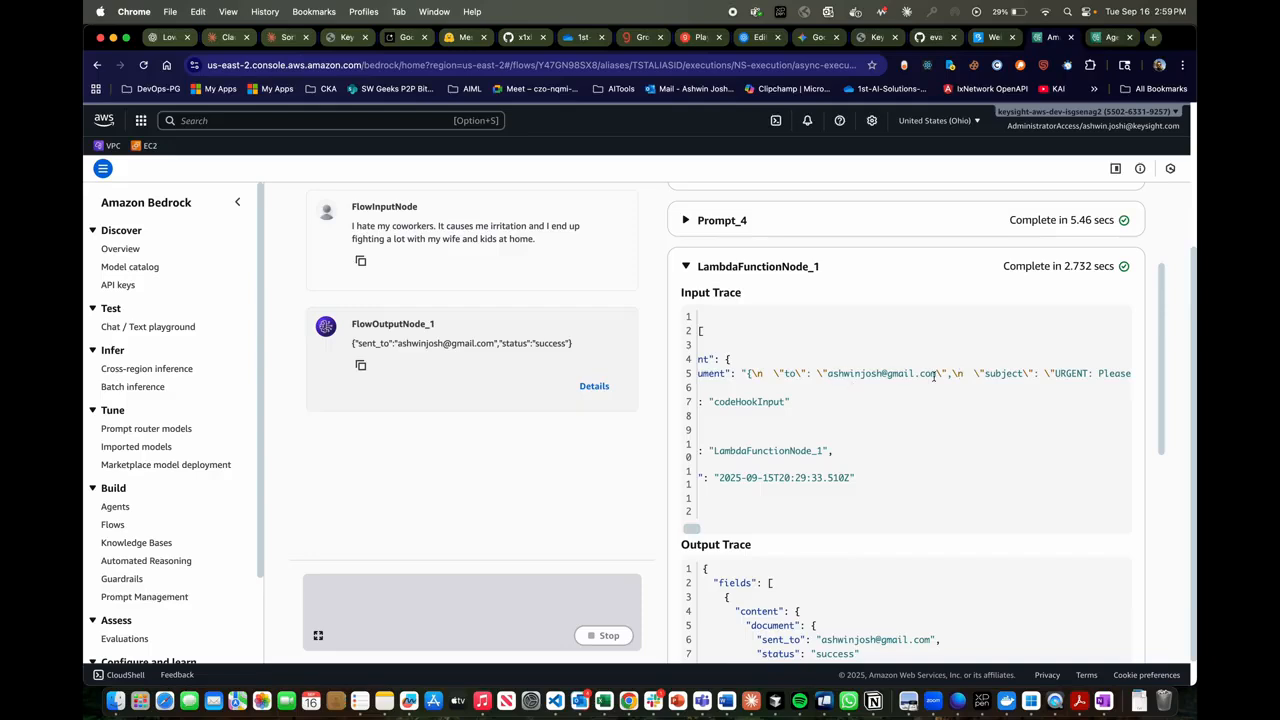
scroll(898, 410, up, 1)
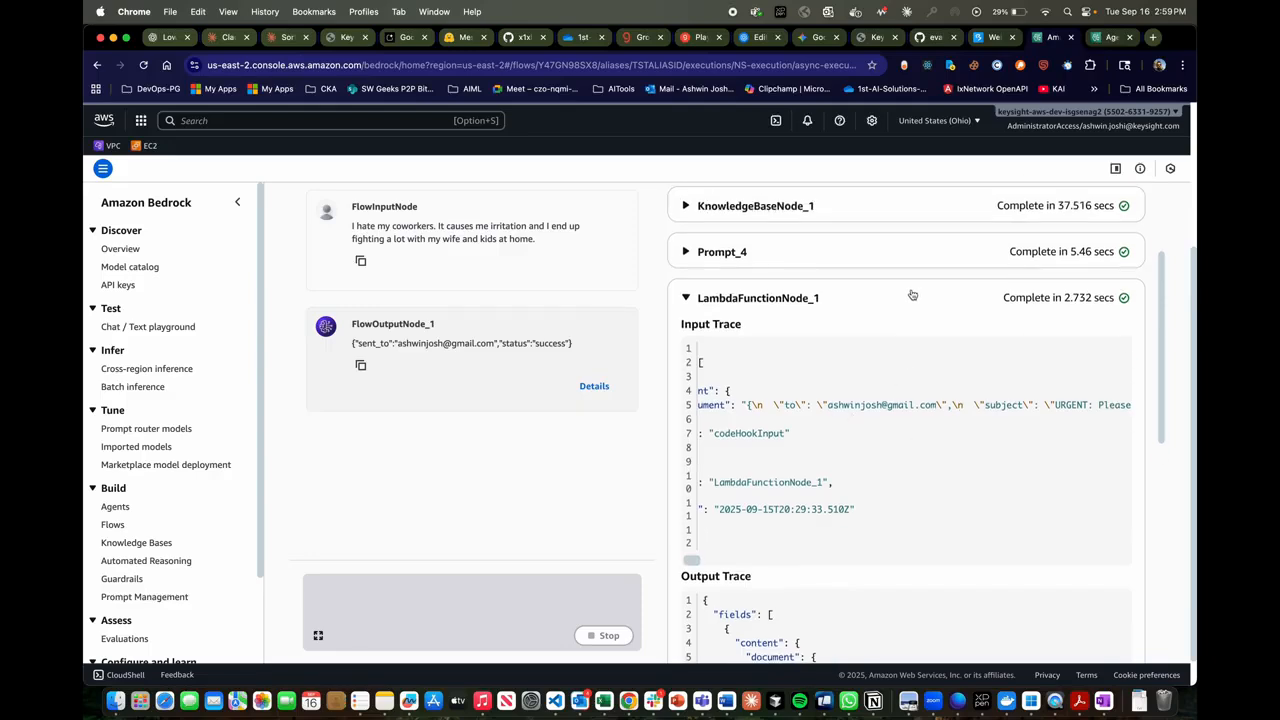
click(912, 295)
- Collapse and reopen the FlowOutputNode_1 trace, highlight the document block with its sent_to and status fields, and collapse the node
click(868, 345)
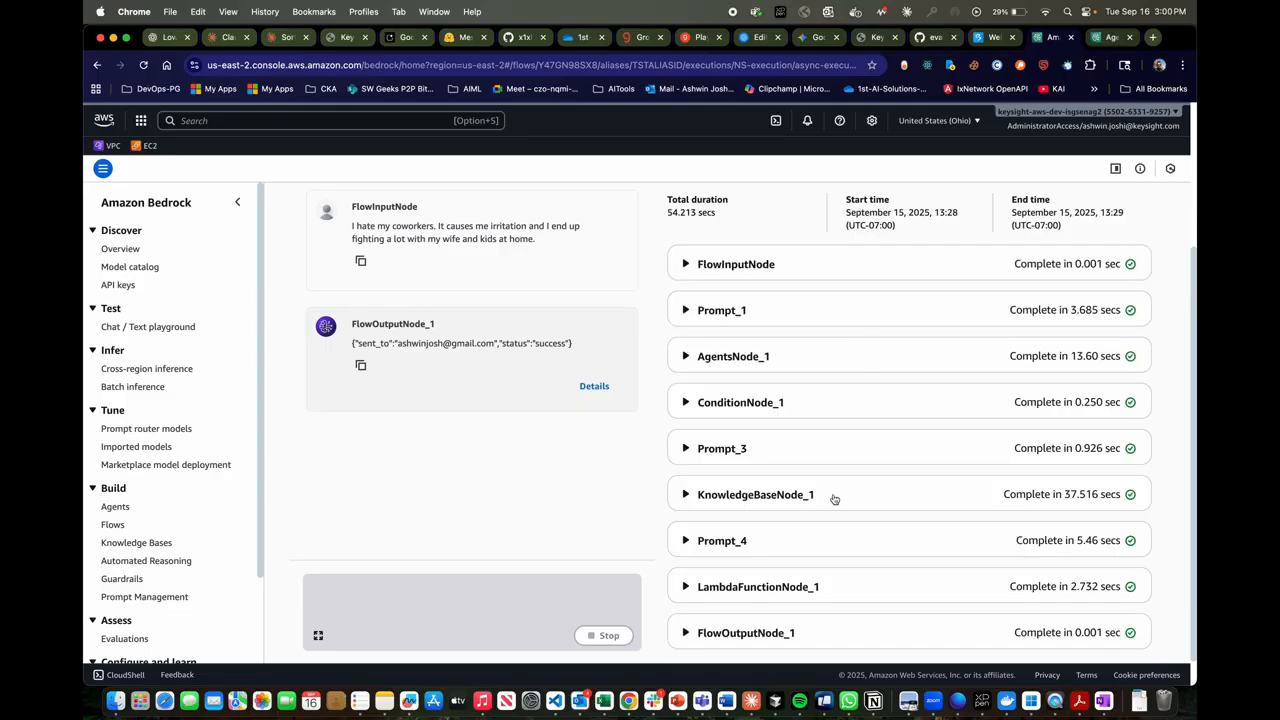
scroll(815, 540, down, 1)
click(794, 595)
scroll(790, 560, down, 5)
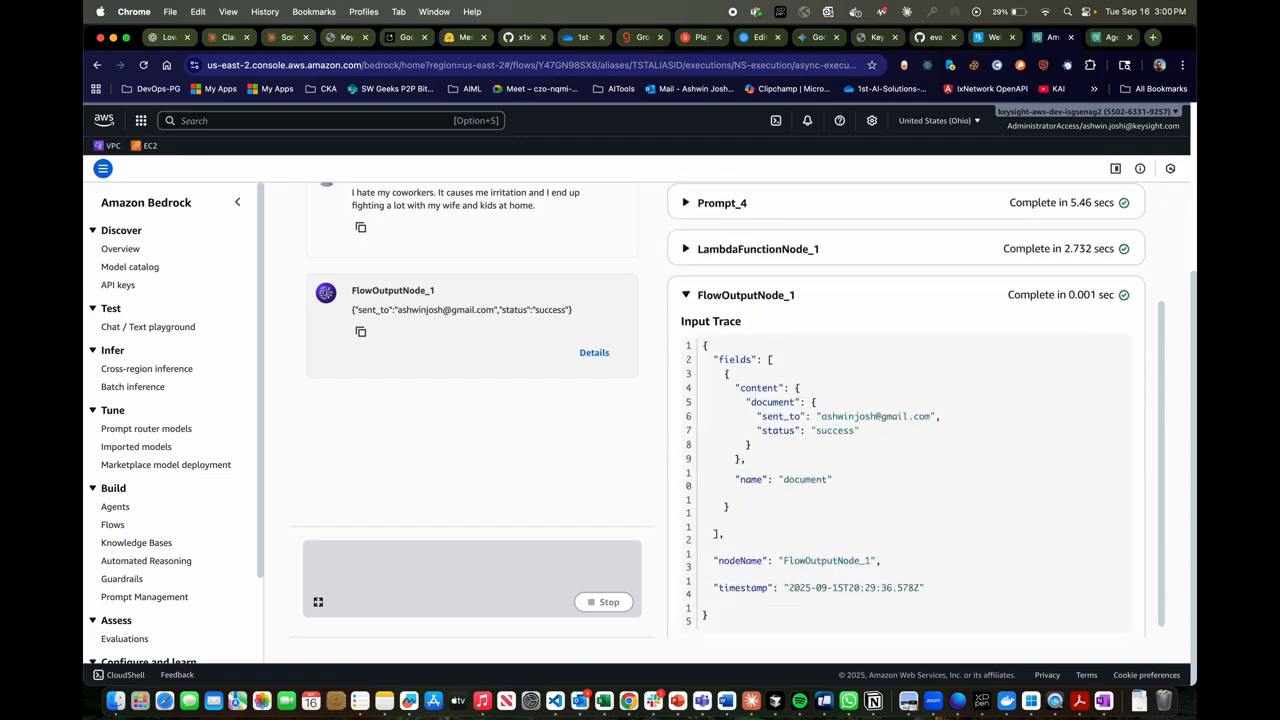
scroll(810, 460, down, 1)
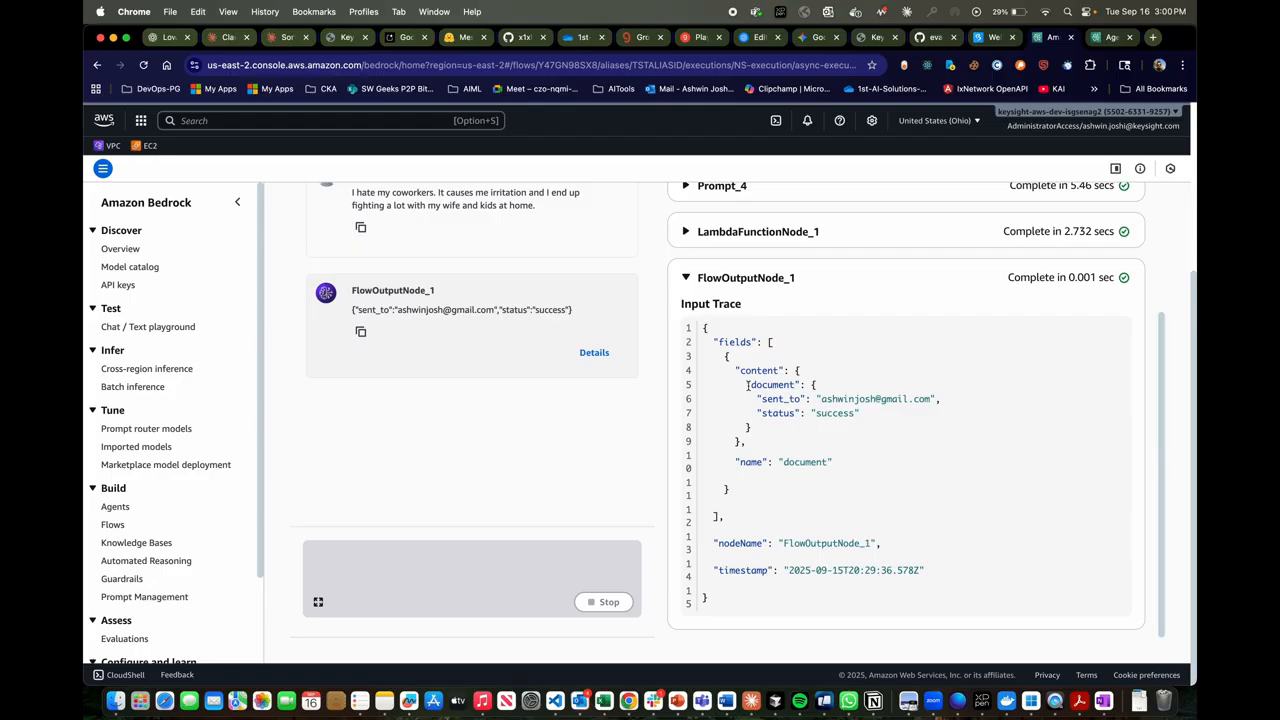
mouse_move(748, 385)
mouse_down()
mouse_move(943, 399)
mouse_move(769, 437)
mouse_up()
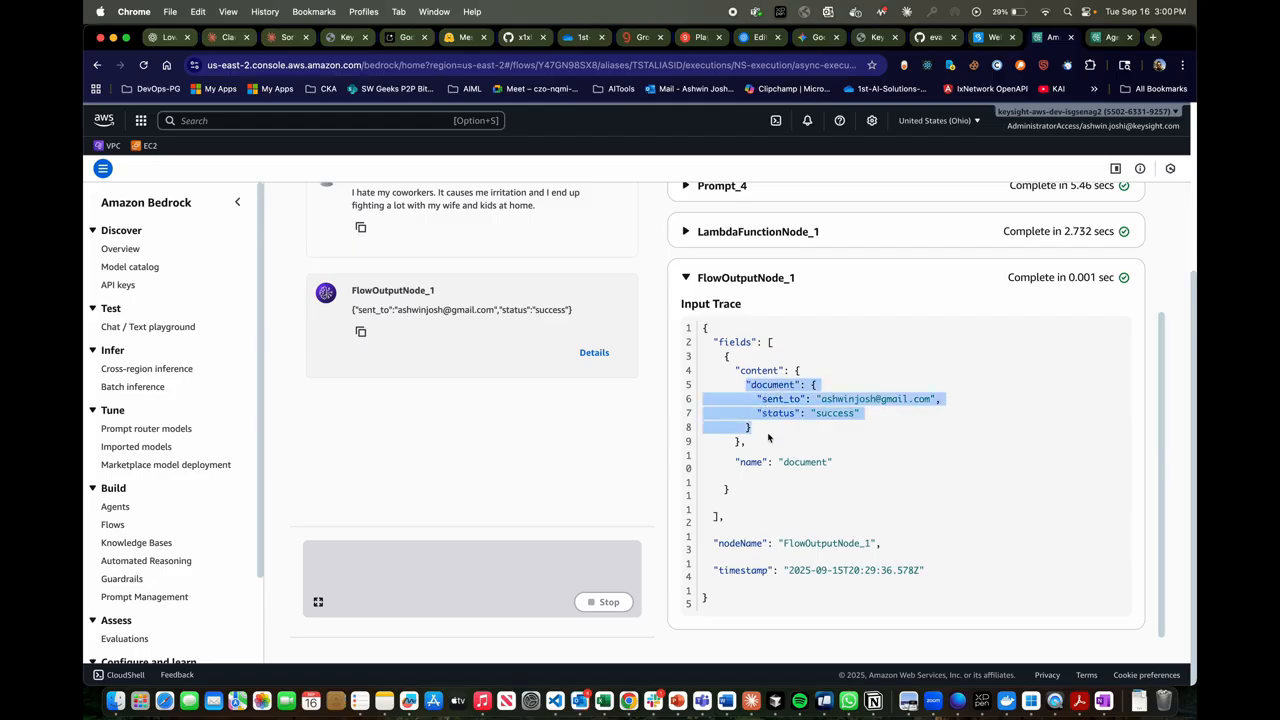
click(849, 280)
- Open mail.google.com in a new browser tab and highlight the body of the AWS Flow Notifier email "URGENT: Please read it"
click(1155, 38)
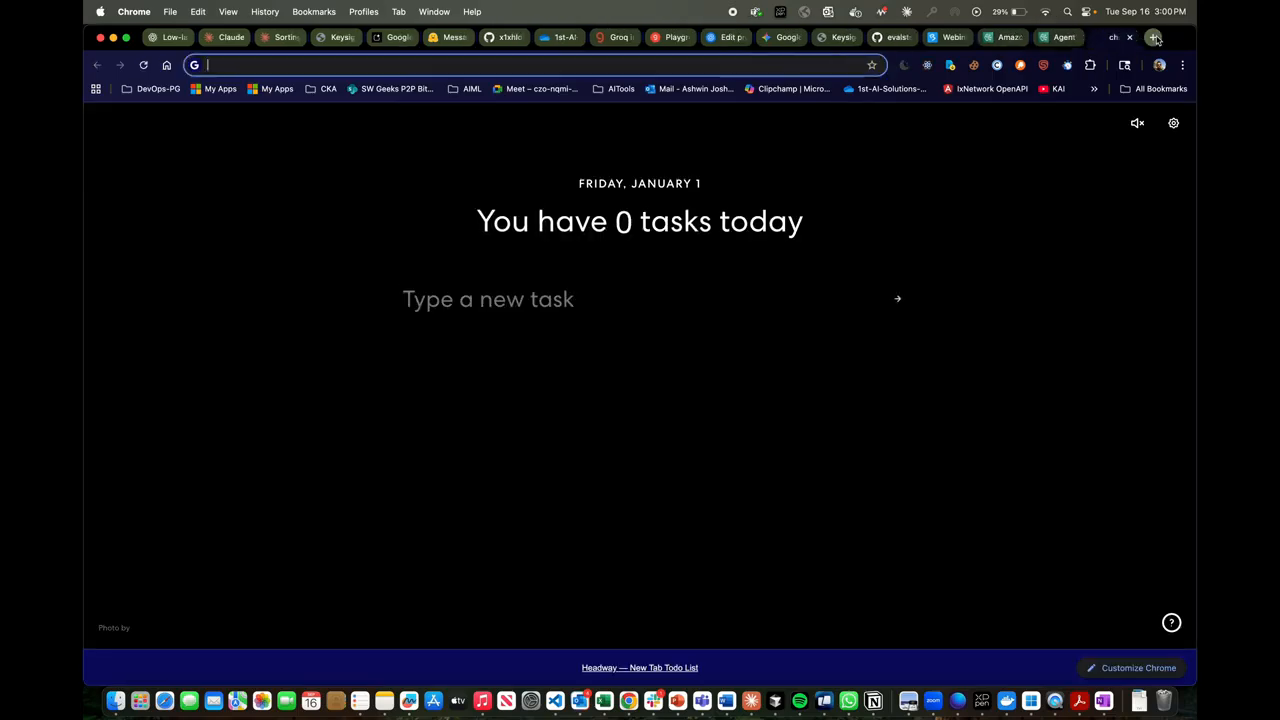
text(mail.google.com)
key(Return)
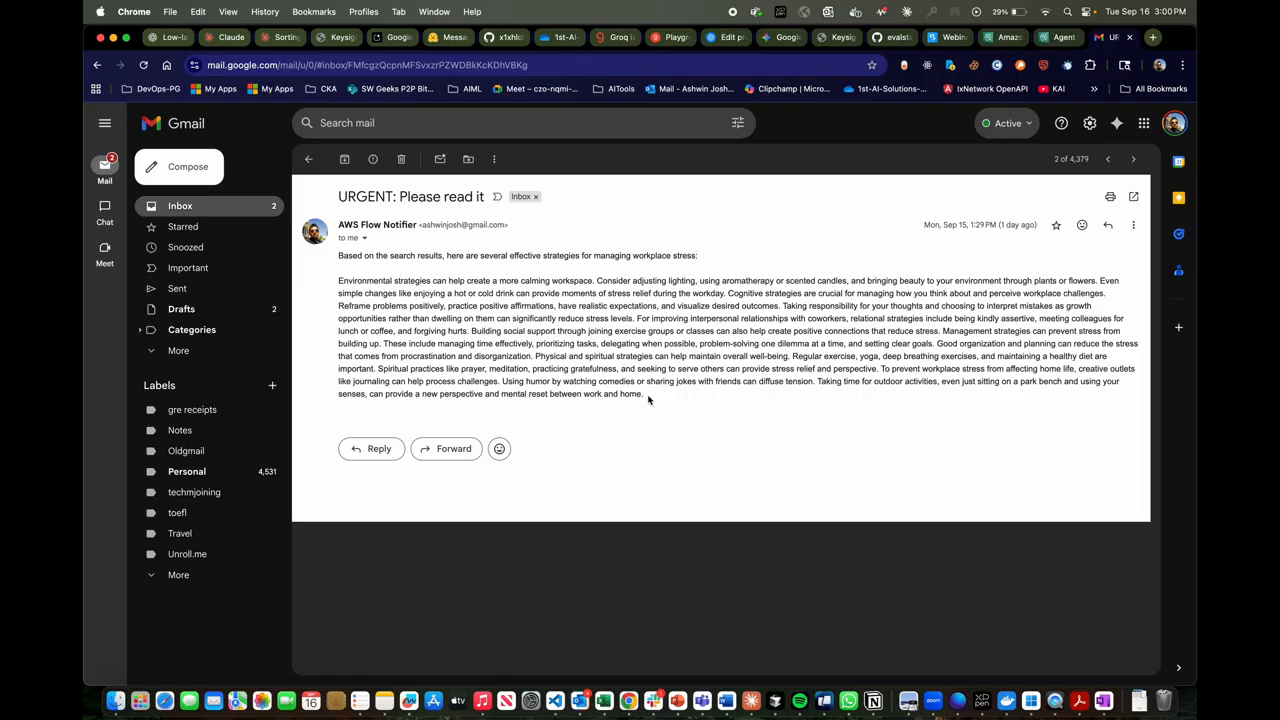
drag(646, 396, 339, 261)
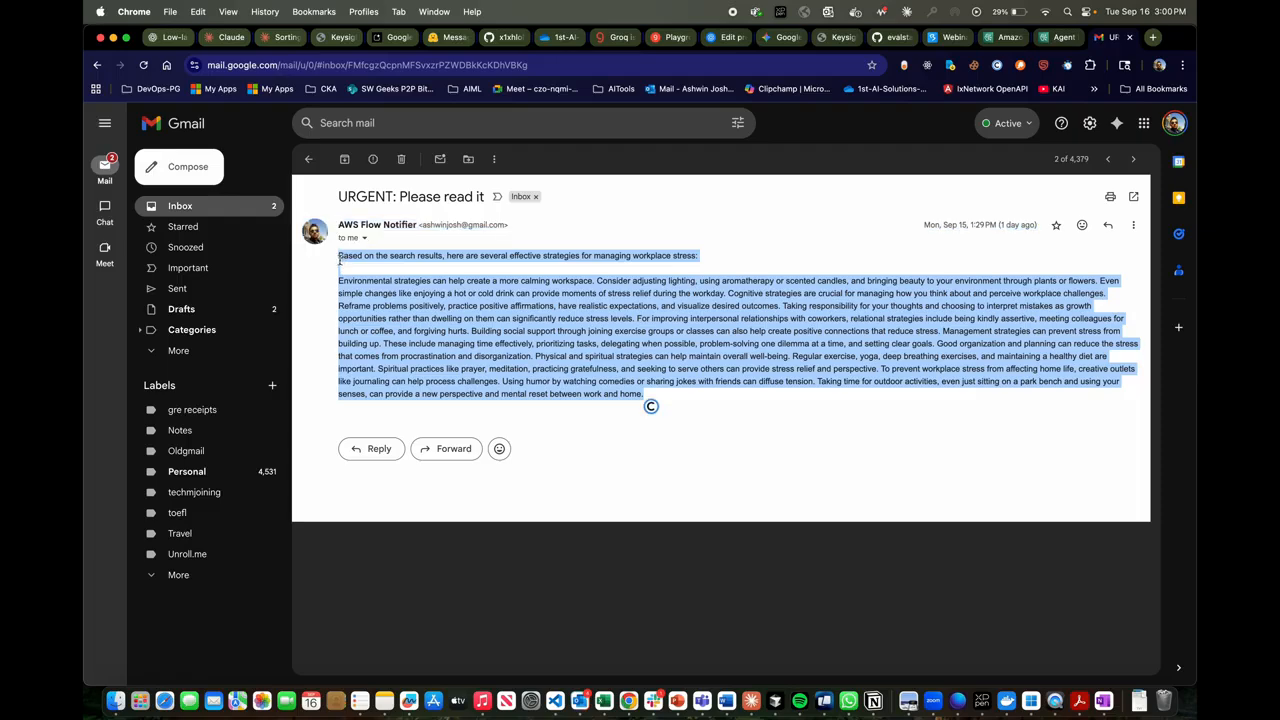
- Switch back to the NS-execution page in the Amazon Bedrock console and open the list of flows
click(1057, 38)
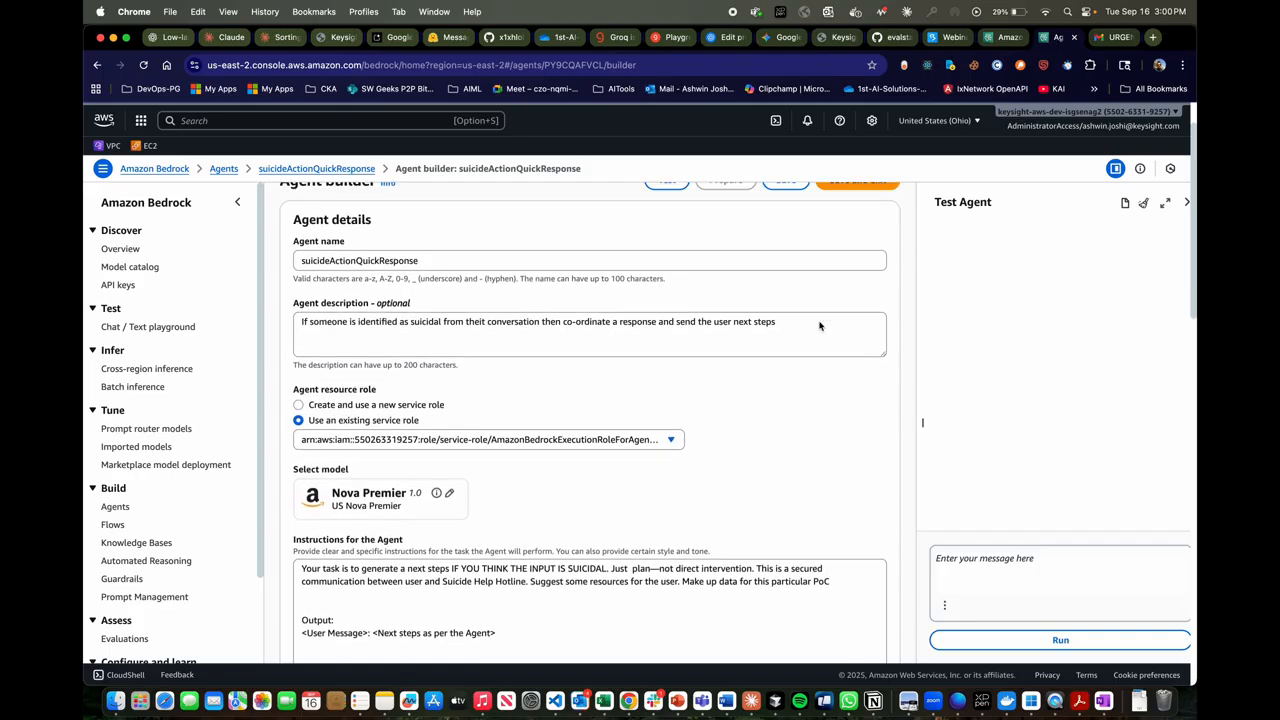
click(995, 40)
scroll(795, 393, up, 4)
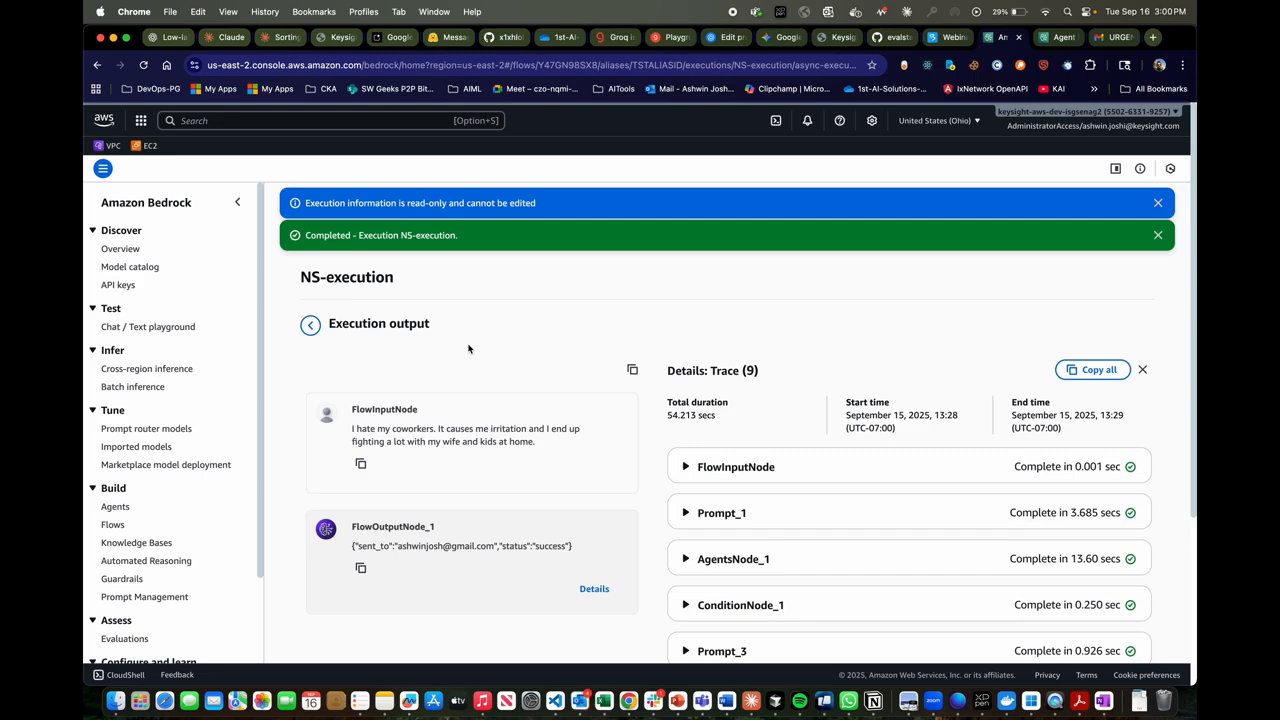
click(113, 525)
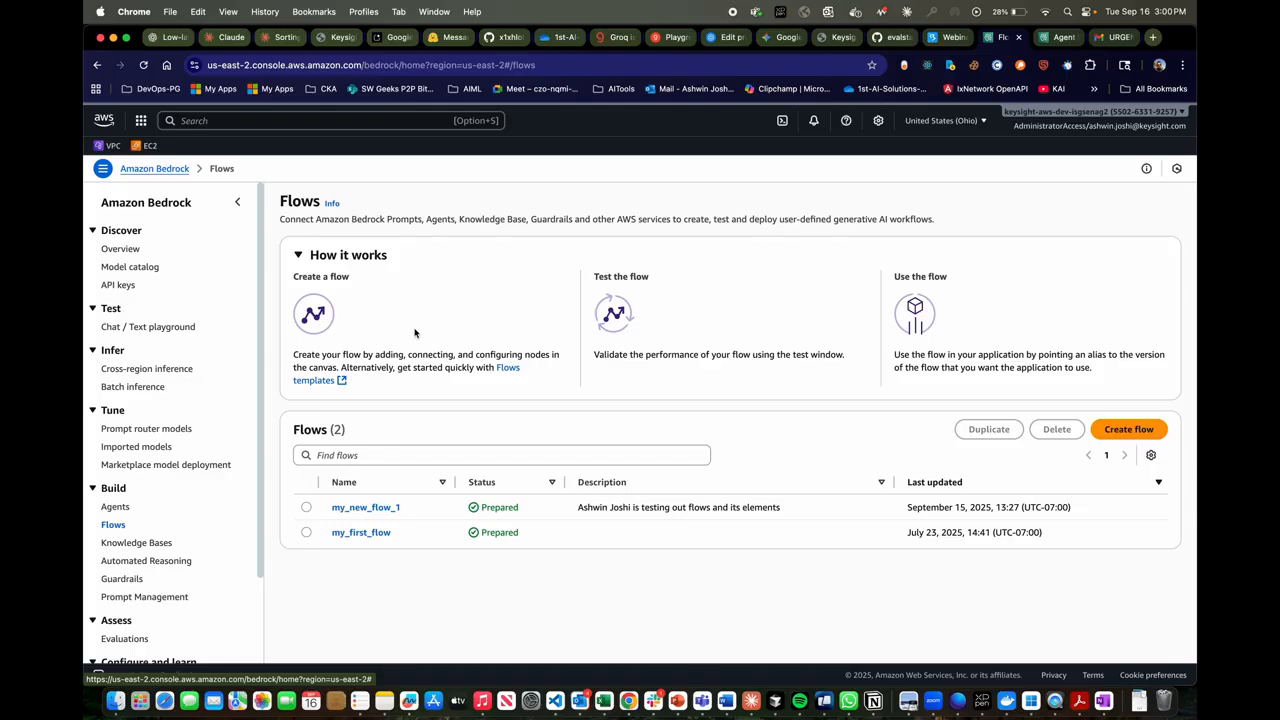